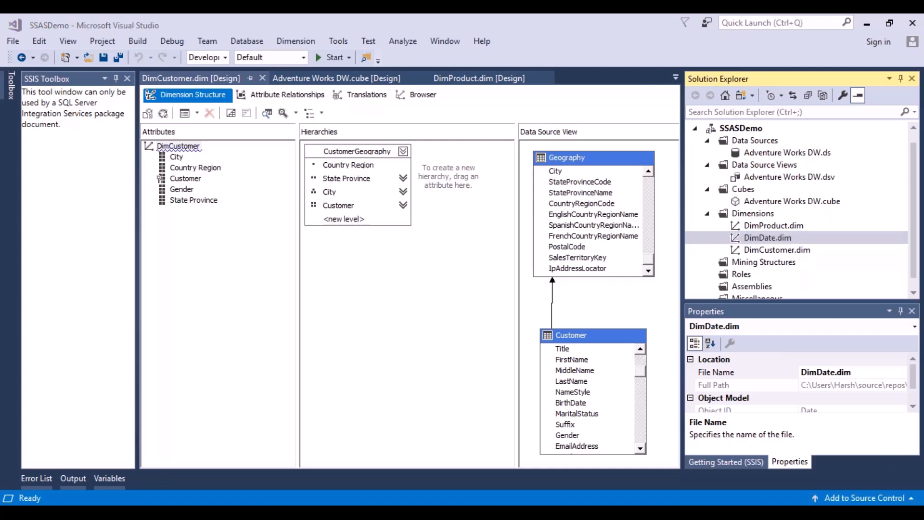
Open the DimDate dimension and browse the members of its Date Key hierarchy
{"action": "left_click", "coordinate": [474, 336]}
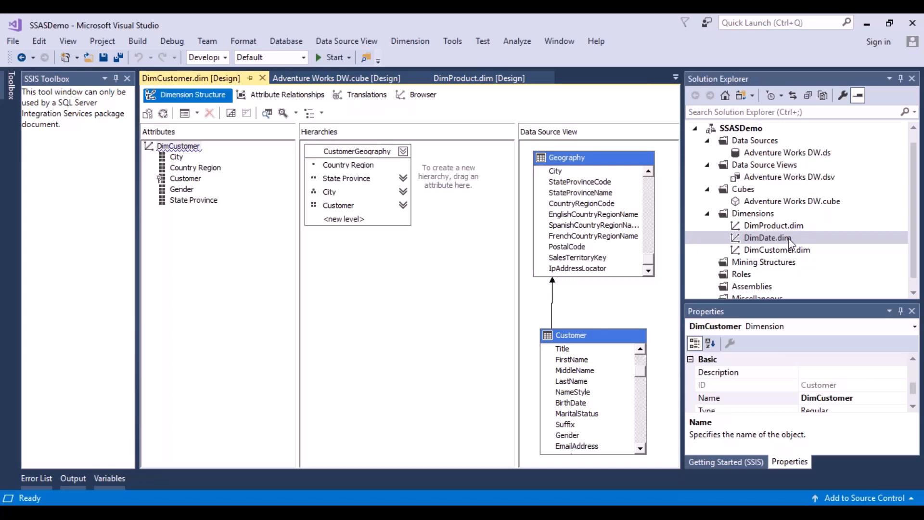
{"action": "double_click", "coordinate": [788, 238]}
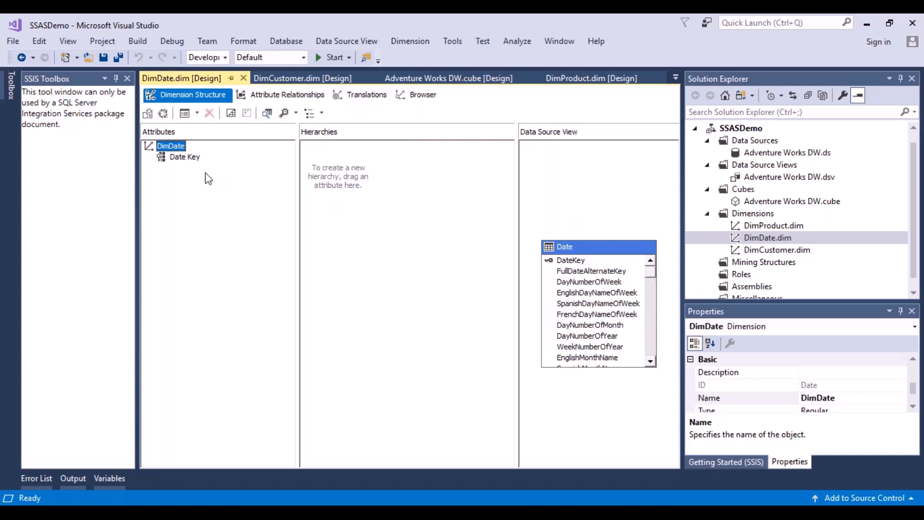
{"action": "left_click", "coordinate": [190, 161]}
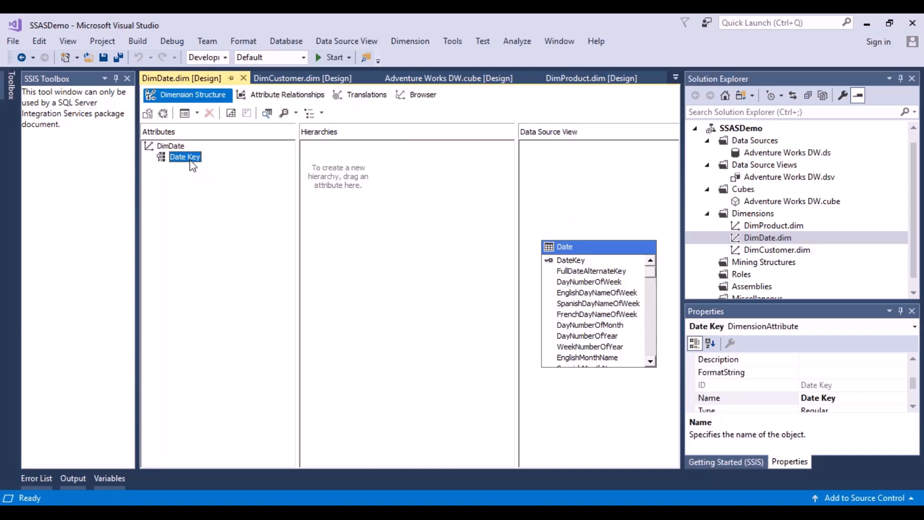
{"action": "left_click", "coordinate": [427, 95]}
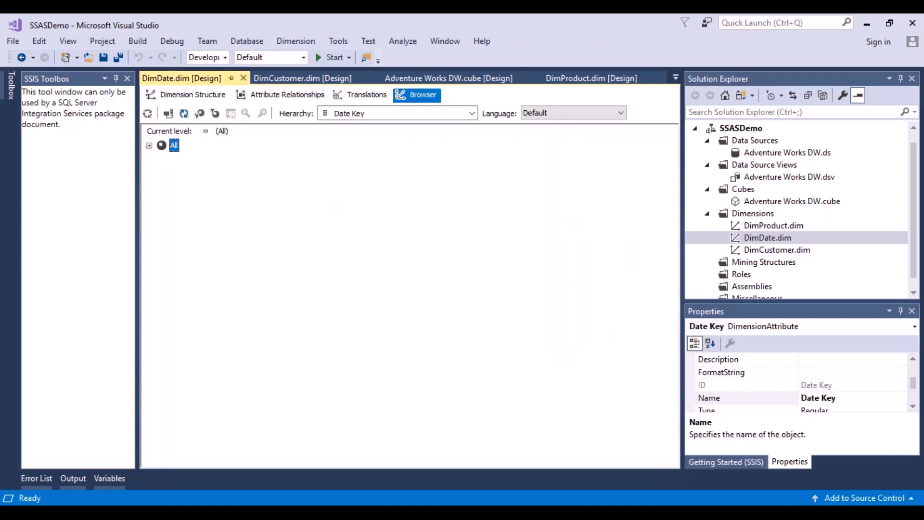
{"action": "left_click", "coordinate": [150, 145]}
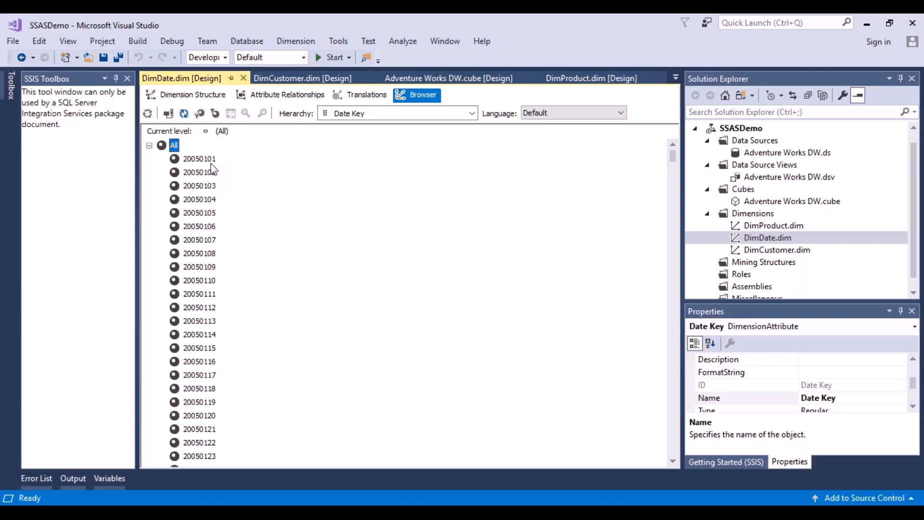
Add CalendarYear and EnglishMonthName from the Date table as attributes in the DimDate dimension structure
{"action": "left_click", "coordinate": [195, 96]}
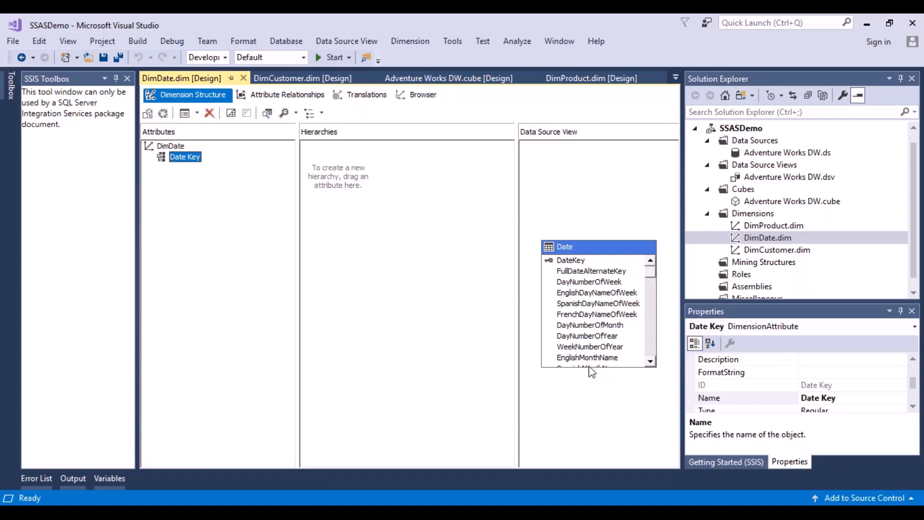
{"action": "left_click", "coordinate": [651, 364]}
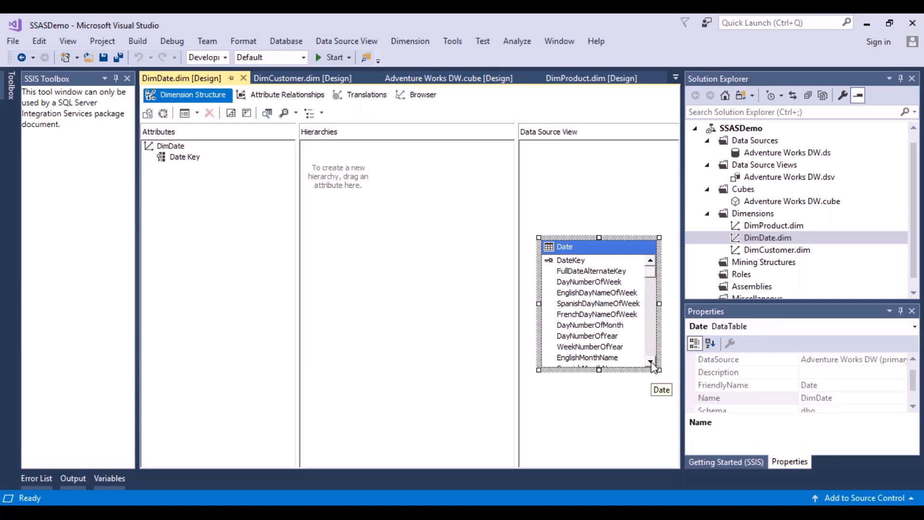
{"action": "scroll", "coordinate": [654, 367], "scroll_direction": "down", "scroll_amount": 5}
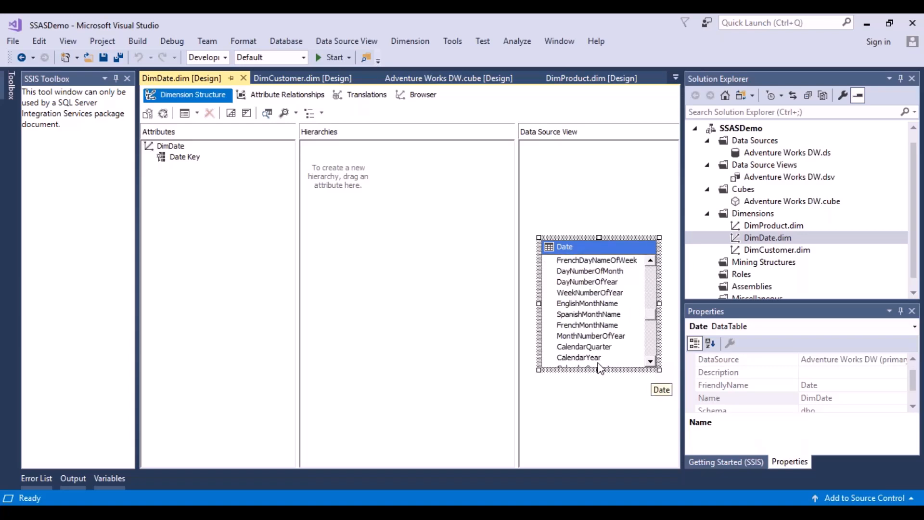
{"action": "left_click", "coordinate": [588, 358]}
{"action": "left_click_drag", "start_coordinate": [590, 360], "coordinate": [178, 174]}
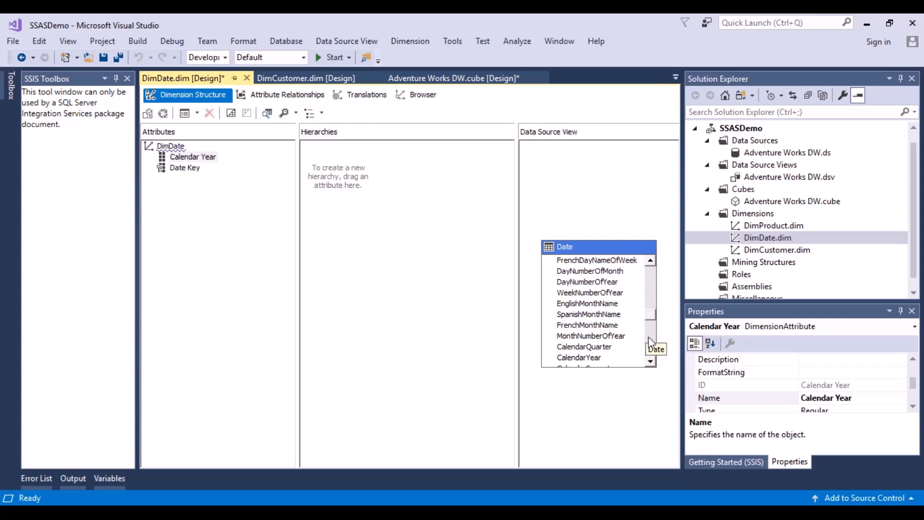
{"action": "left_click", "coordinate": [599, 304]}
{"action": "left_click_drag", "start_coordinate": [599, 304], "coordinate": [174, 201]}
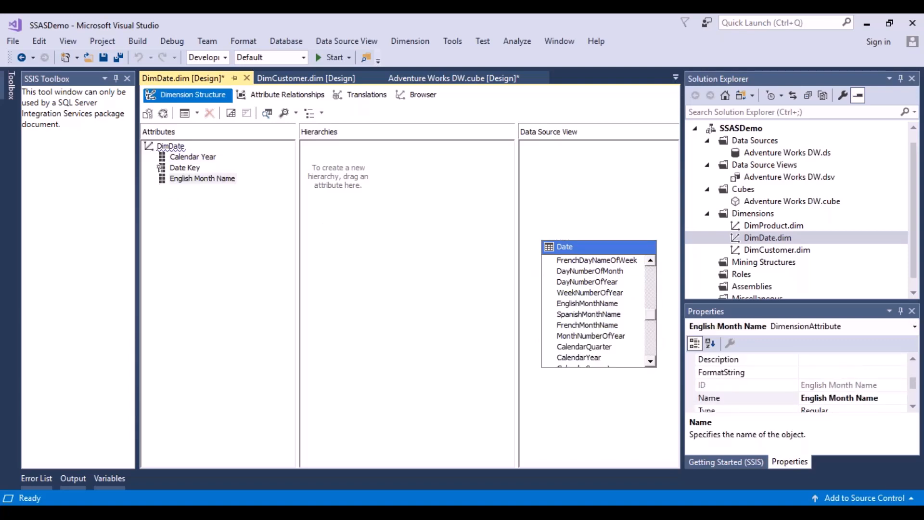
{"action": "left_click", "coordinate": [650, 260]}
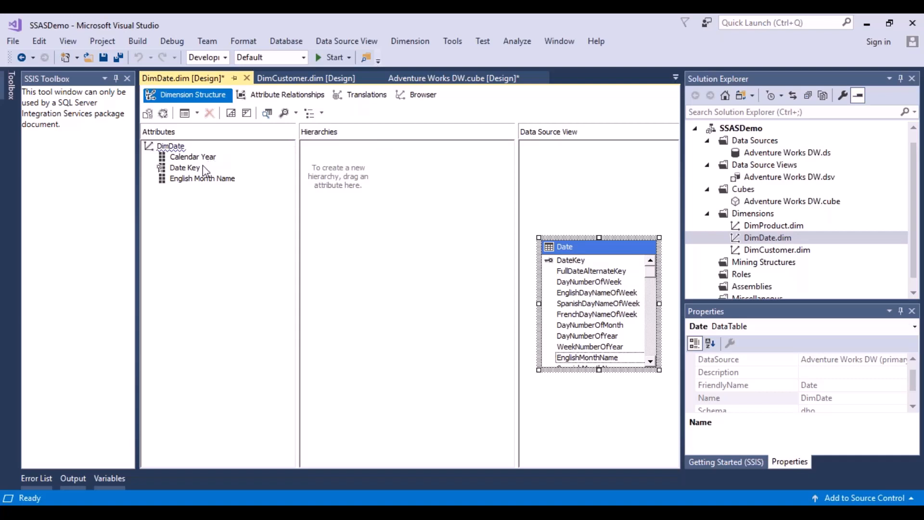
{"action": "left_click", "coordinate": [188, 169]}
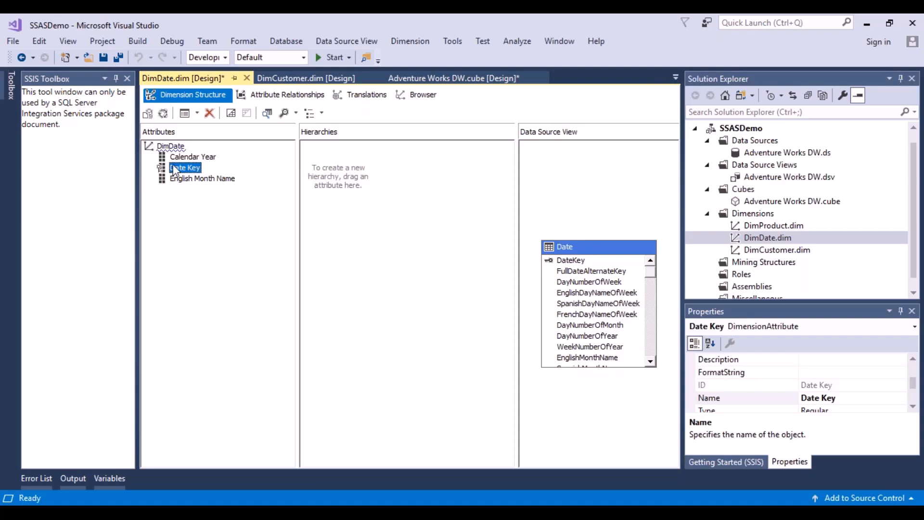
{"action": "left_click", "coordinate": [193, 158]}
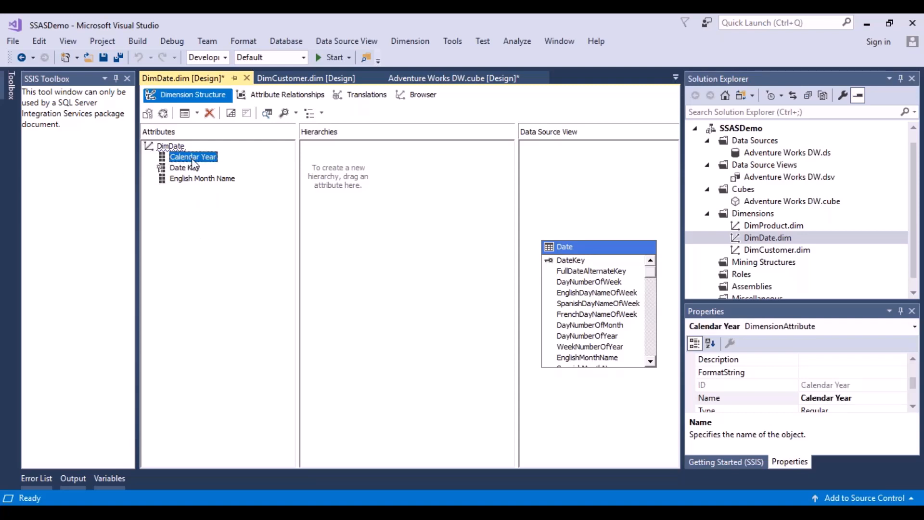
{"action": "right_click", "coordinate": [193, 159]}
{"action": "left_click", "coordinate": [170, 230]}
Rename the English Month Name attribute to Month
{"action": "left_click", "coordinate": [224, 179]}
{"action": "right_click", "coordinate": [223, 179]}
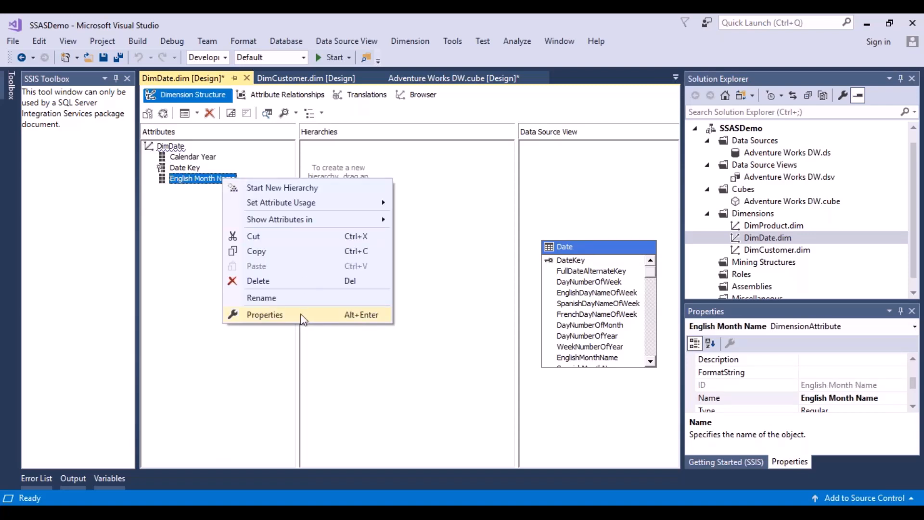
{"action": "left_click", "coordinate": [290, 300]}
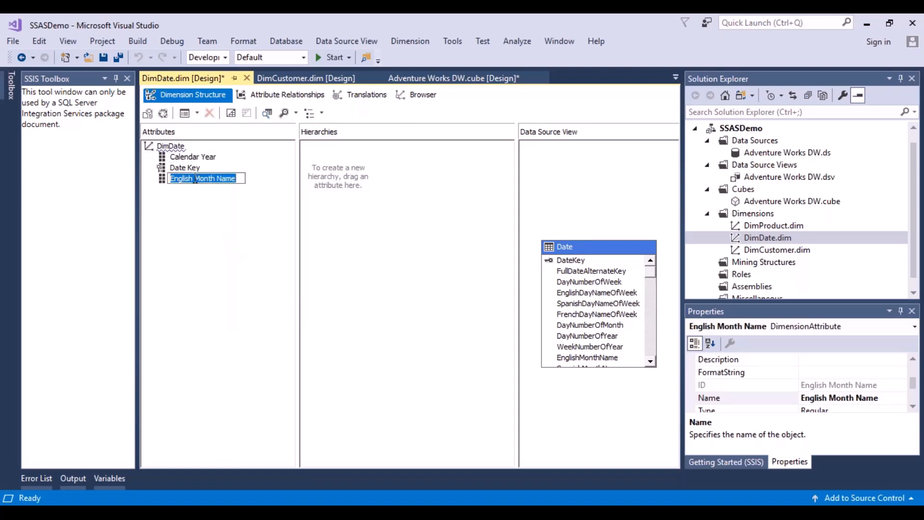
{"action": "left_click_drag", "start_coordinate": [195, 179], "coordinate": [147, 180]}
{"action": "key", "text": "Delete"}
{"action": "key", "text": "Delete"}
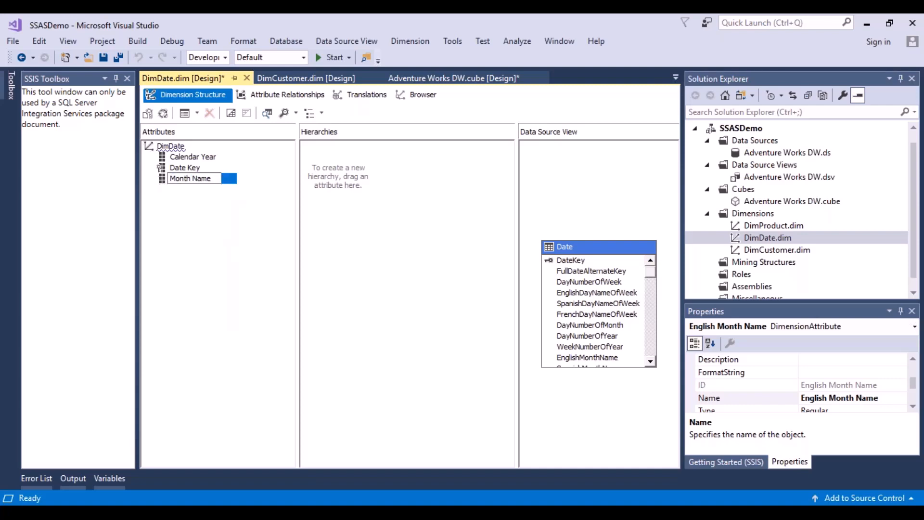
{"action": "left_click", "coordinate": [212, 178]}
{"action": "key", "text": "BackSpace"}
{"action": "key", "text": "BackSpace"}
{"action": "key", "text": "BackSpace"}
{"action": "key", "text": "BackSpace"}
{"action": "key", "text": "BackSpace"}
{"action": "key", "text": "Return"}
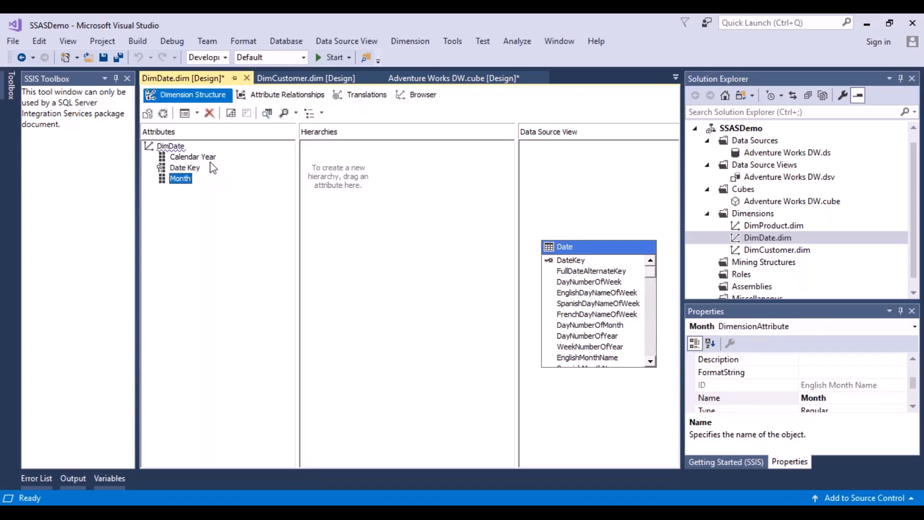
Rename the Calendar Year attribute to Year
{"action": "left_click", "coordinate": [211, 161]}
{"action": "right_click", "coordinate": [213, 167]}
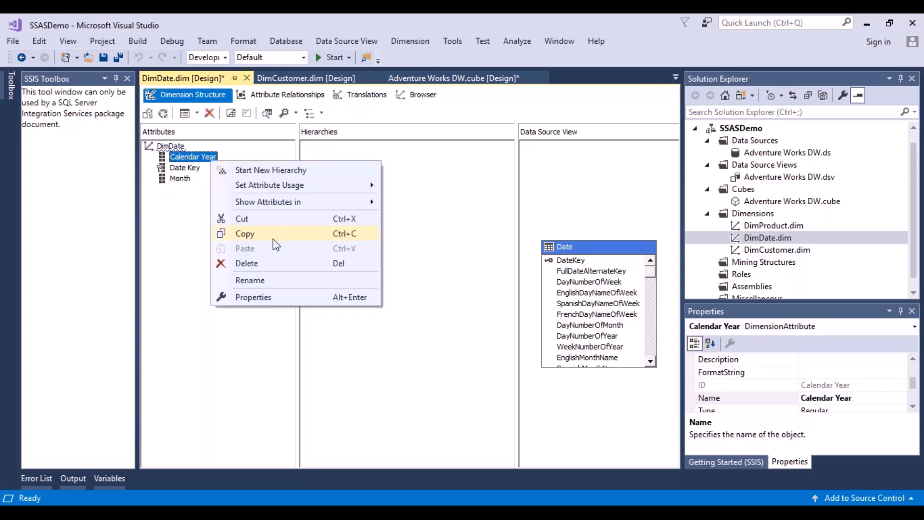
{"action": "left_click", "coordinate": [276, 279]}
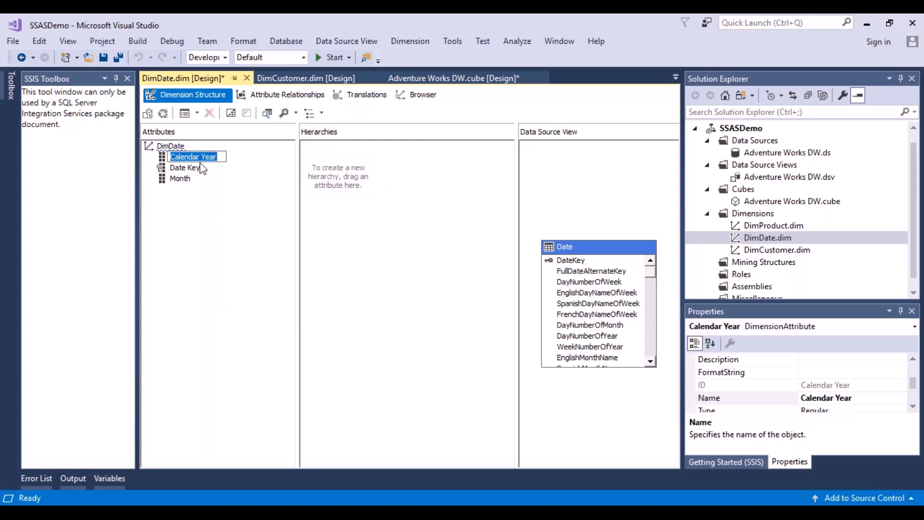
{"action": "left_click_drag", "start_coordinate": [200, 156], "coordinate": [133, 161]}
{"action": "key", "text": "BackSpace"}
{"action": "key", "text": "Return"}
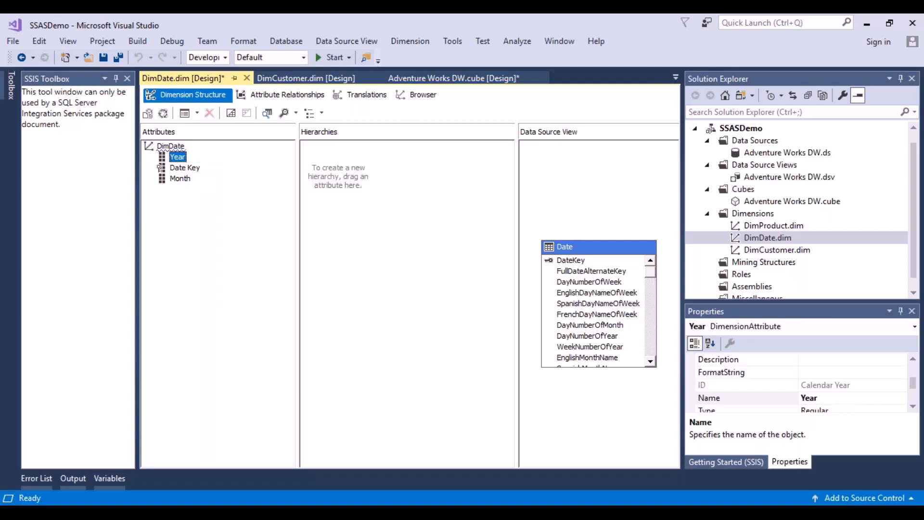
Rename the Date Key attribute to Date
{"action": "left_click", "coordinate": [180, 168]}
{"action": "right_click", "coordinate": [179, 173]}
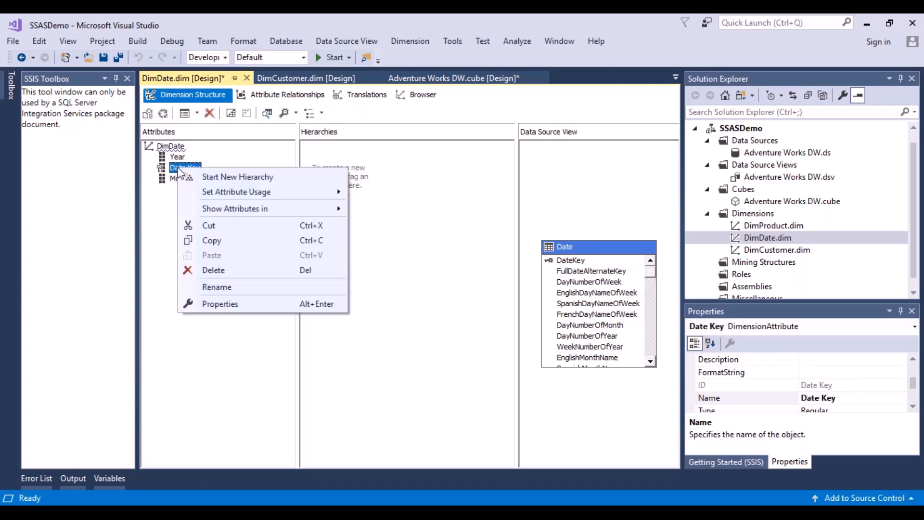
{"action": "left_click", "coordinate": [236, 287]}
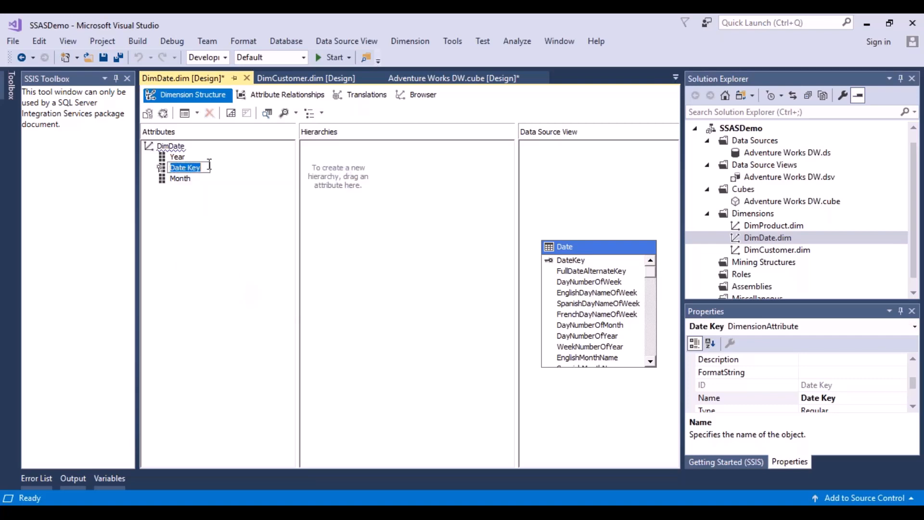
{"action": "left_click", "coordinate": [208, 167]}
{"action": "key", "text": "BackSpace"}
{"action": "key", "text": "BackSpace"}
{"action": "key", "text": "BackSpace"}
{"action": "key", "text": "BackSpace"}
{"action": "key", "text": "Return"}
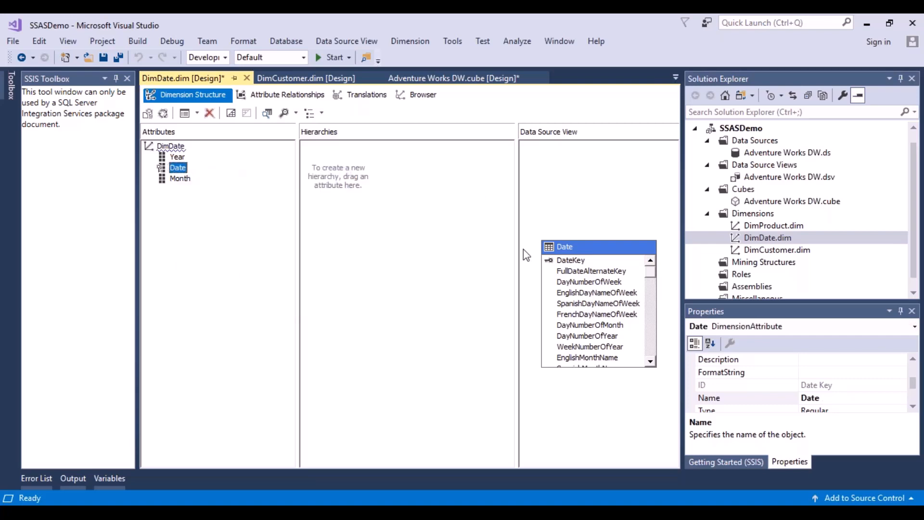
Set the Date attribute's NameColumn to the FullDateAlternateKey column of the Date table
{"action": "left_click_drag", "start_coordinate": [913, 384], "coordinate": [915, 403]}
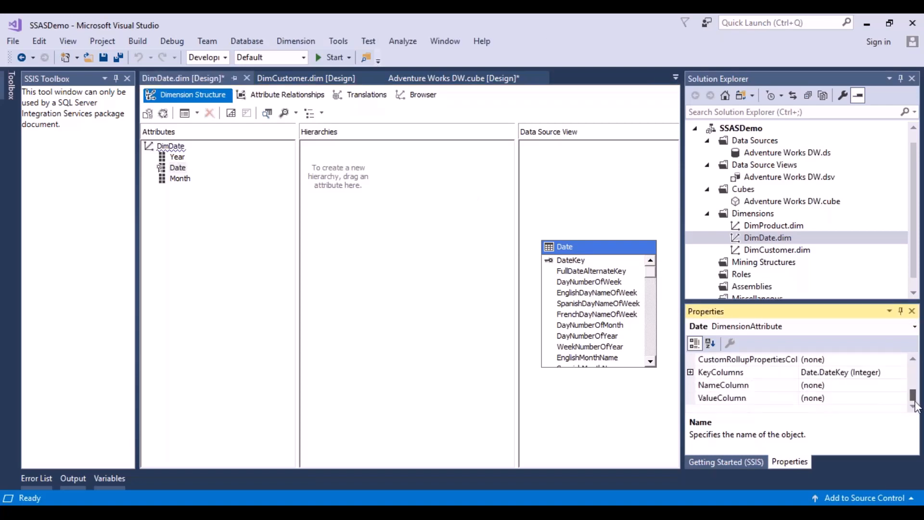
{"action": "left_click", "coordinate": [854, 388]}
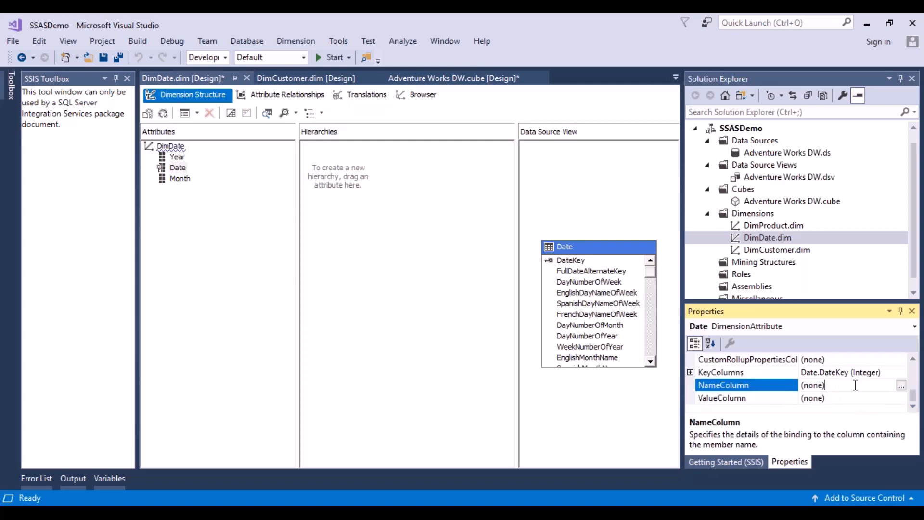
{"action": "left_click", "coordinate": [901, 386]}
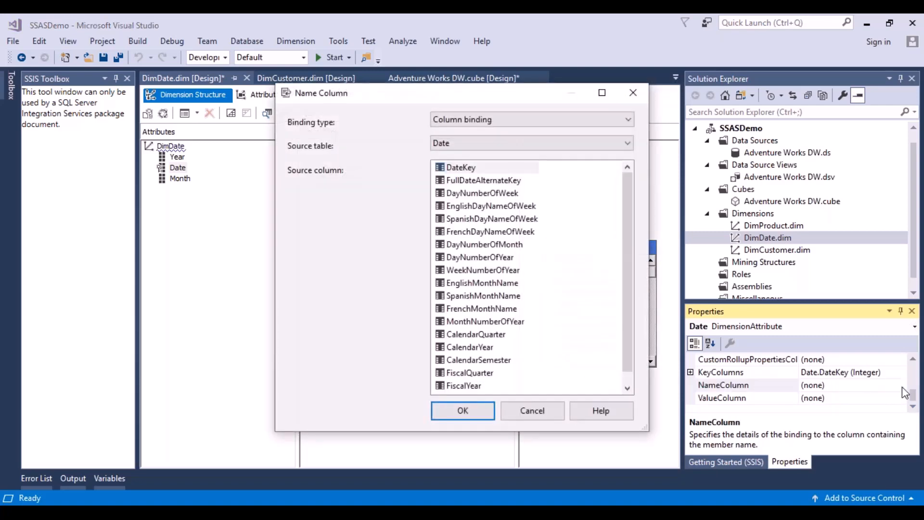
{"action": "left_click", "coordinate": [484, 180]}
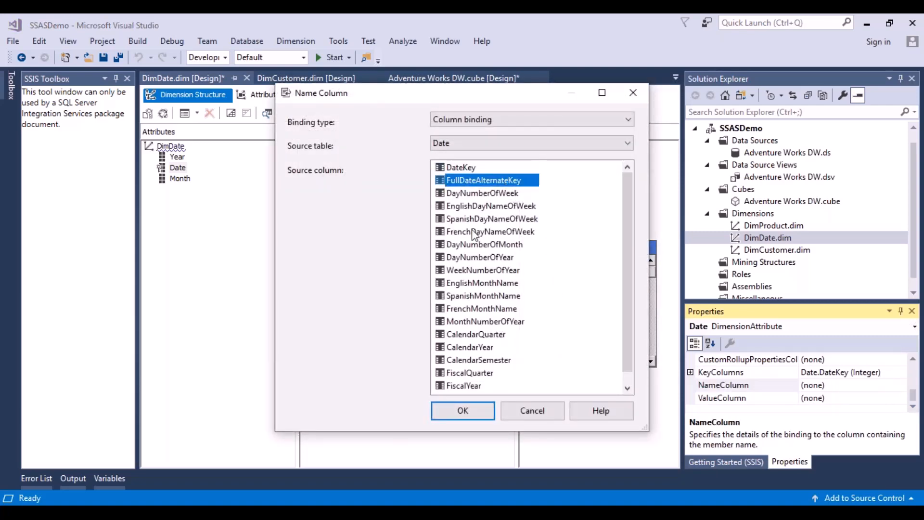
{"action": "left_click", "coordinate": [477, 410]}
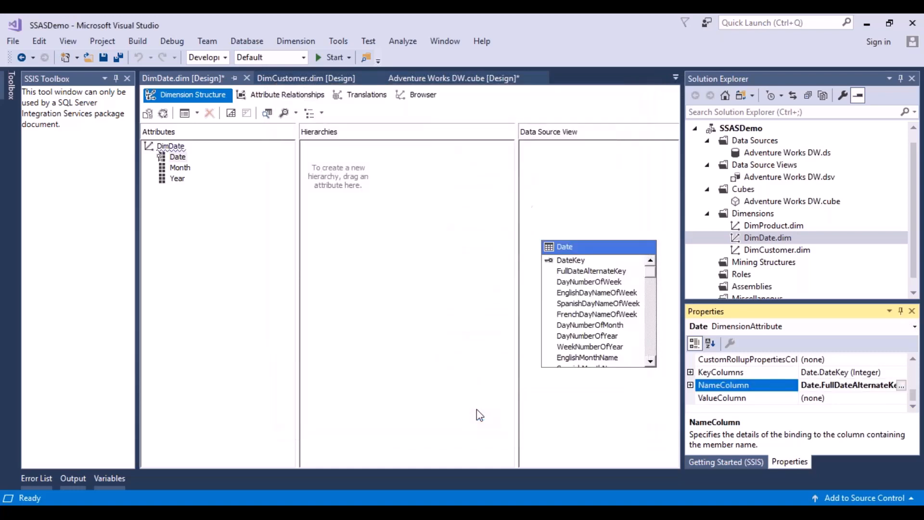
Check the Month and Year attribute properties and save the DimDate dimension together with the Adventure Works DW cube
{"action": "left_click", "coordinate": [174, 167]}
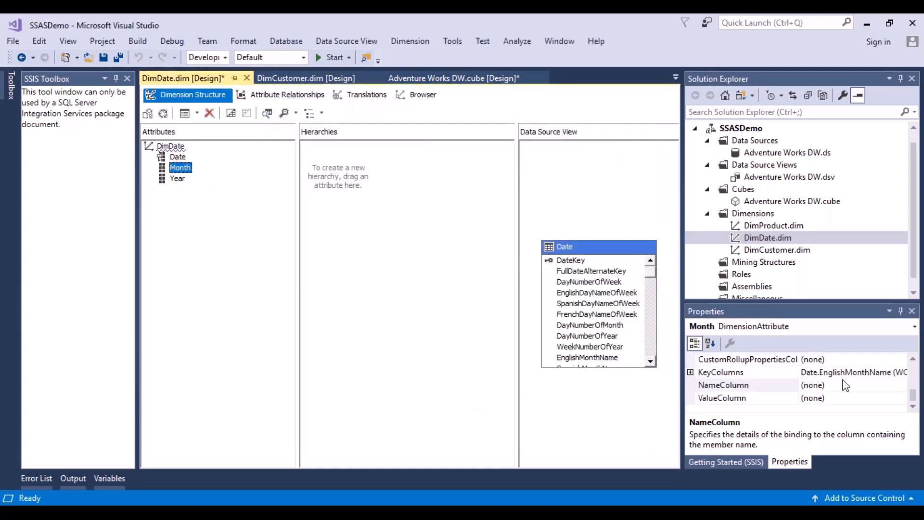
{"action": "left_click", "coordinate": [179, 180]}
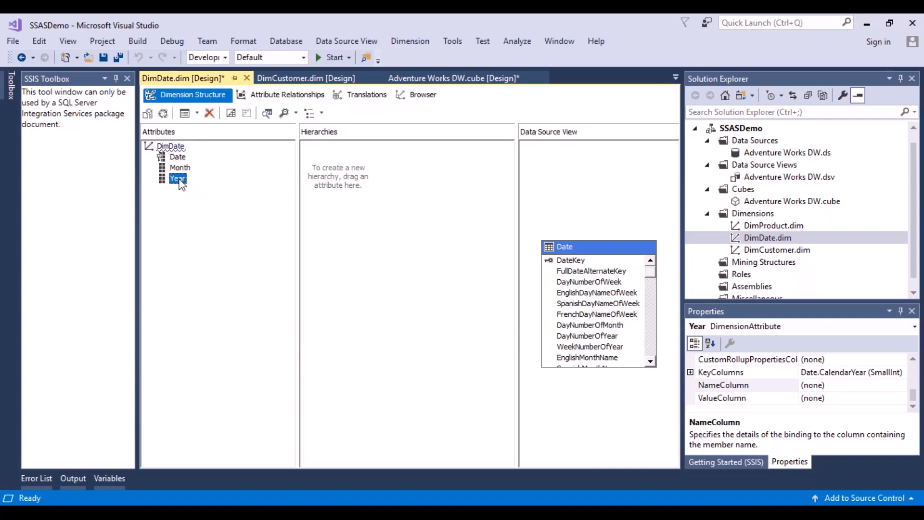
{"action": "left_click", "coordinate": [103, 59]}
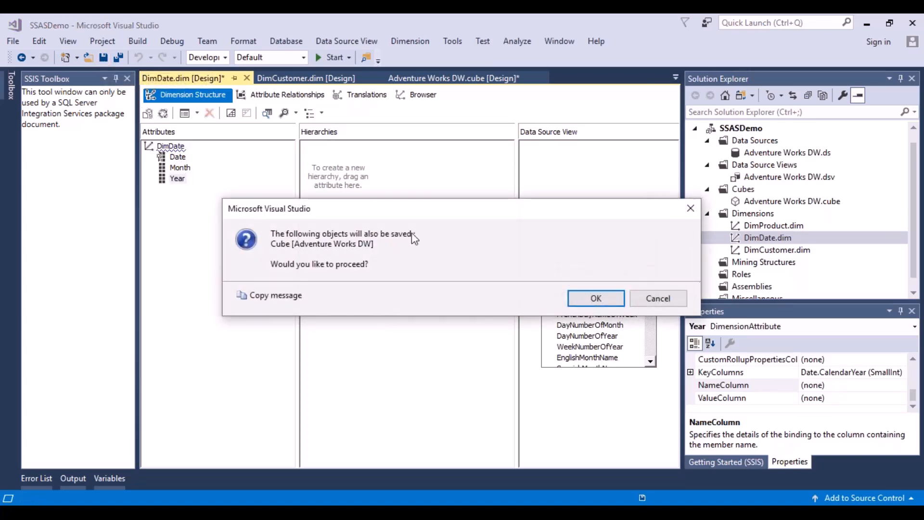
{"action": "left_click", "coordinate": [596, 298]}
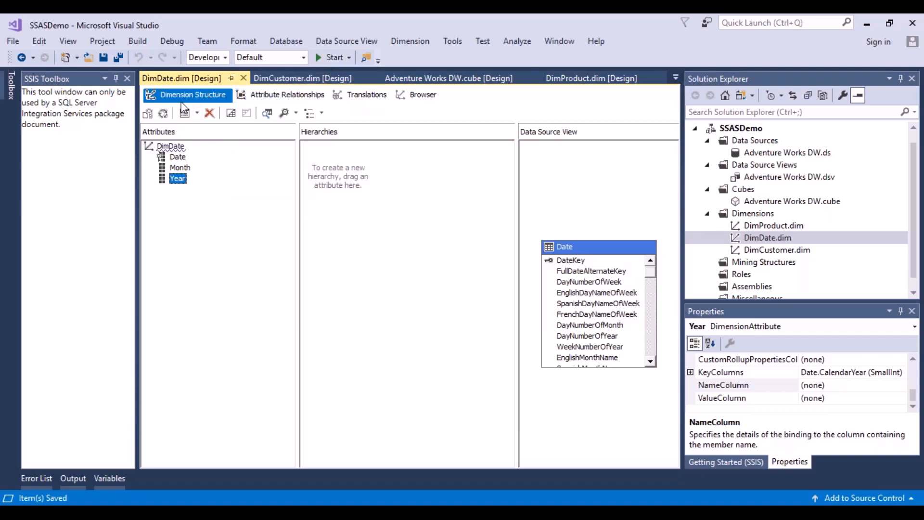
Deploy the SSASDemo project, allowing the existing database to be overwritten, and close the deployment progress window
{"action": "left_click", "coordinate": [330, 57]}
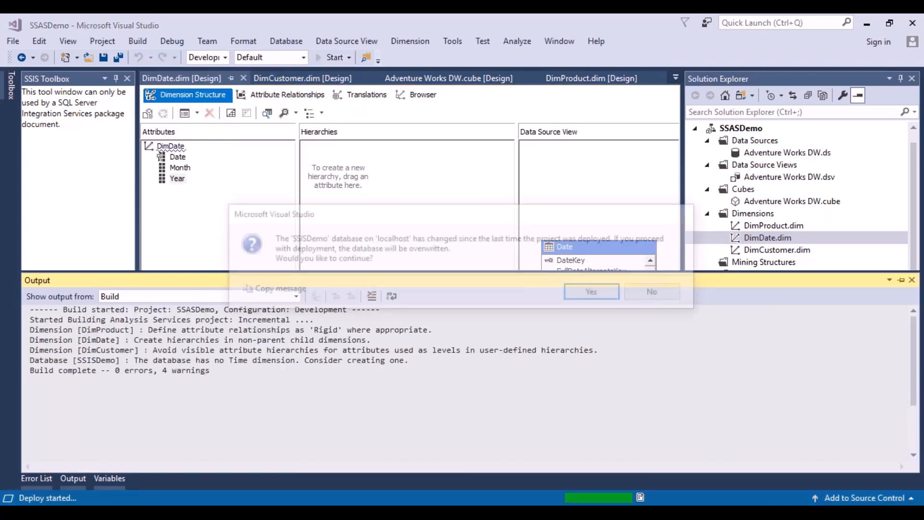
{"action": "left_click", "coordinate": [596, 295]}
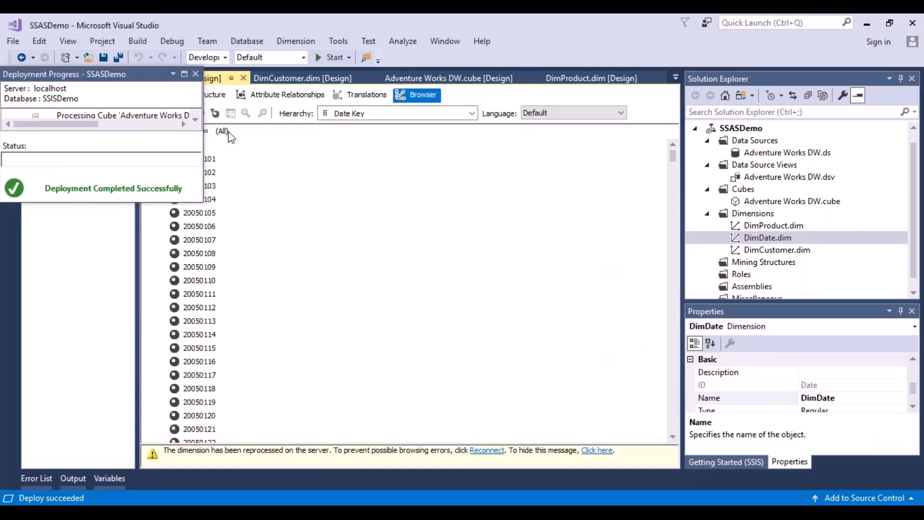
{"action": "left_click", "coordinate": [195, 74]}
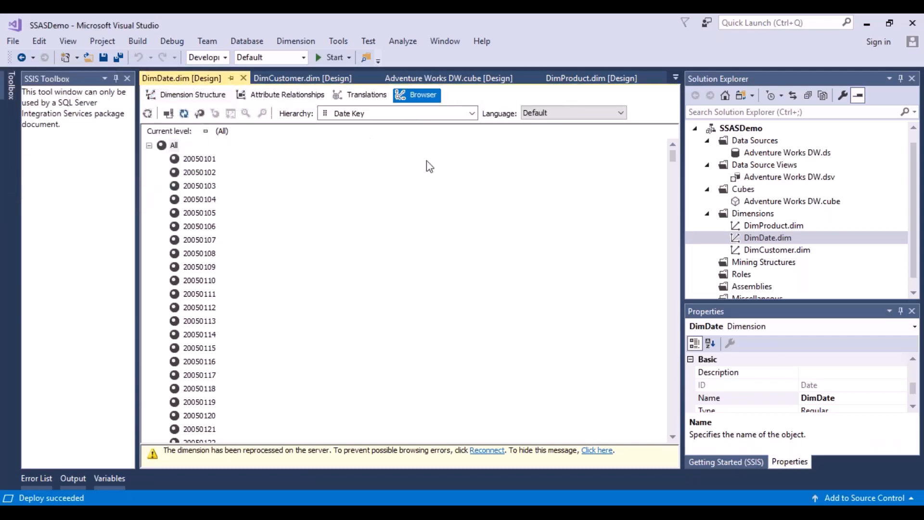
Reconnect the DimDate browser to the server and list the members of the Year hierarchy
{"action": "left_click", "coordinate": [173, 113]}
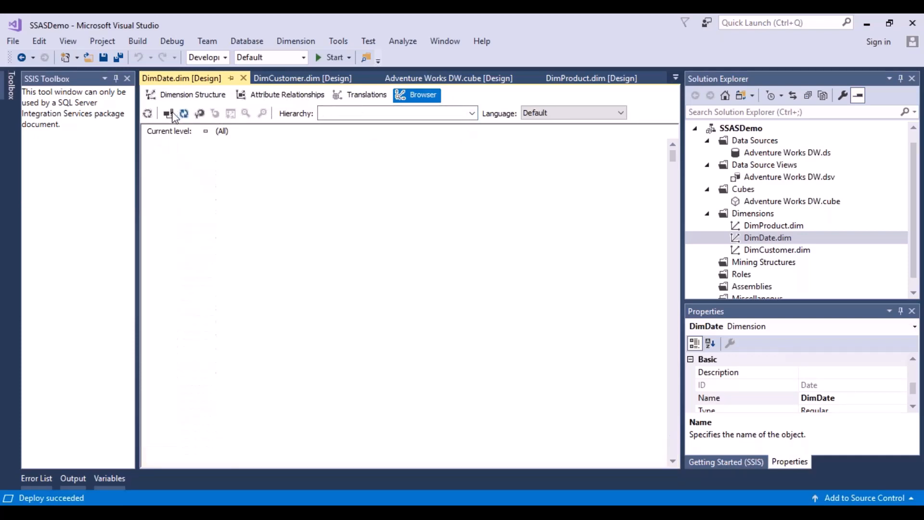
{"action": "left_click", "coordinate": [472, 116]}
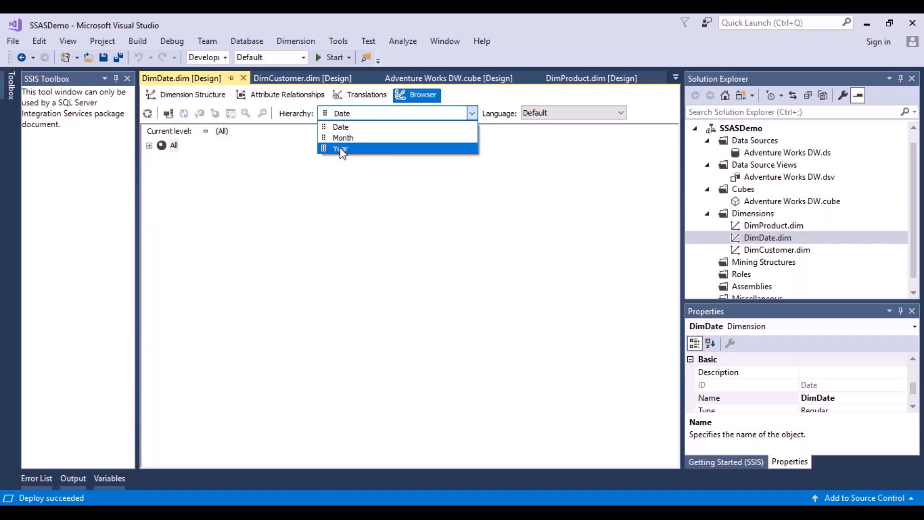
{"action": "left_click", "coordinate": [338, 149]}
{"action": "left_click", "coordinate": [150, 146]}
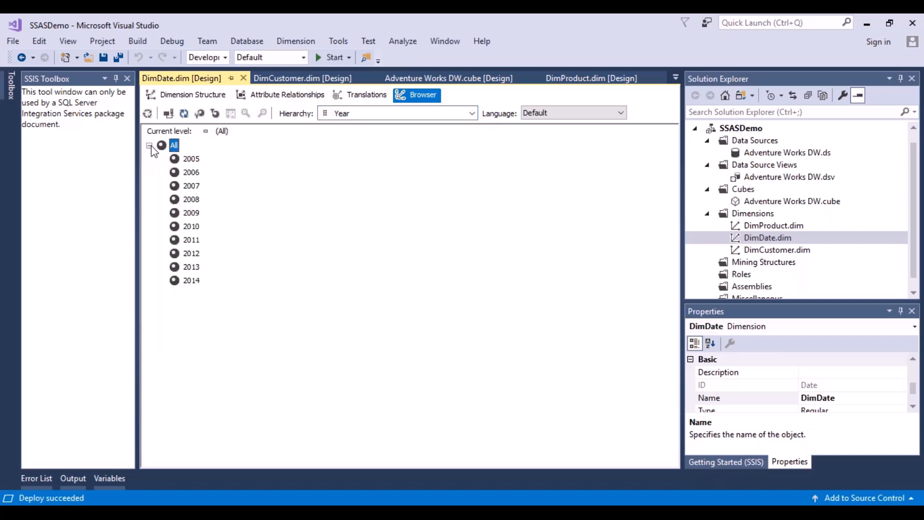
Browse the members of the Month hierarchy and of the Date hierarchy, collapsing the Date list when done
{"action": "left_click", "coordinate": [473, 113]}
{"action": "left_click", "coordinate": [371, 138]}
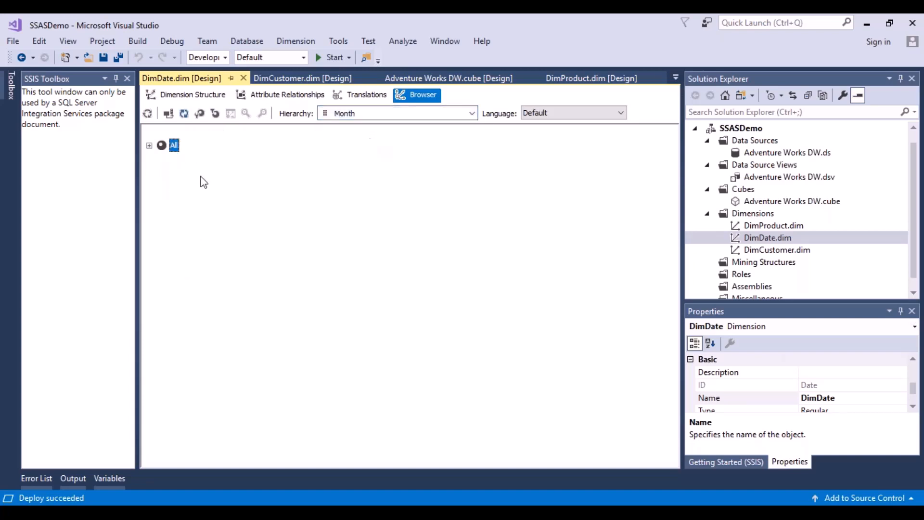
{"action": "left_click", "coordinate": [150, 146]}
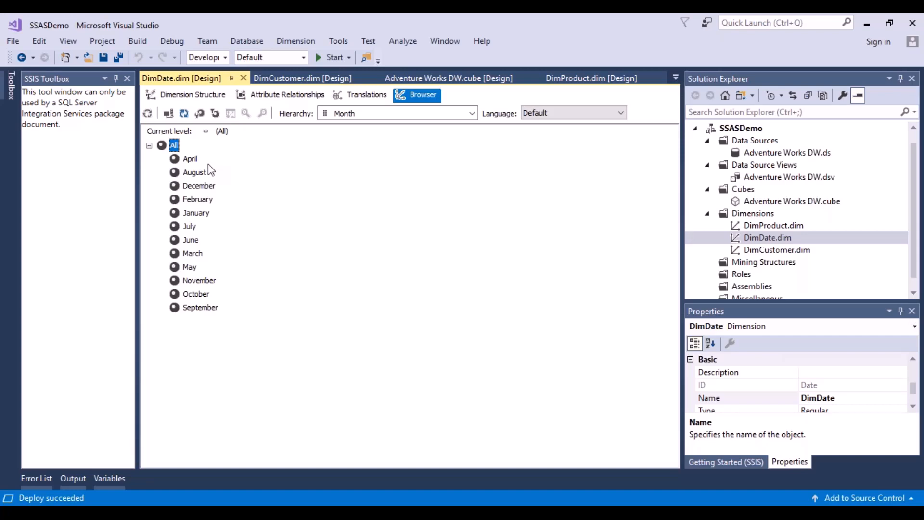
{"action": "left_click", "coordinate": [472, 114]}
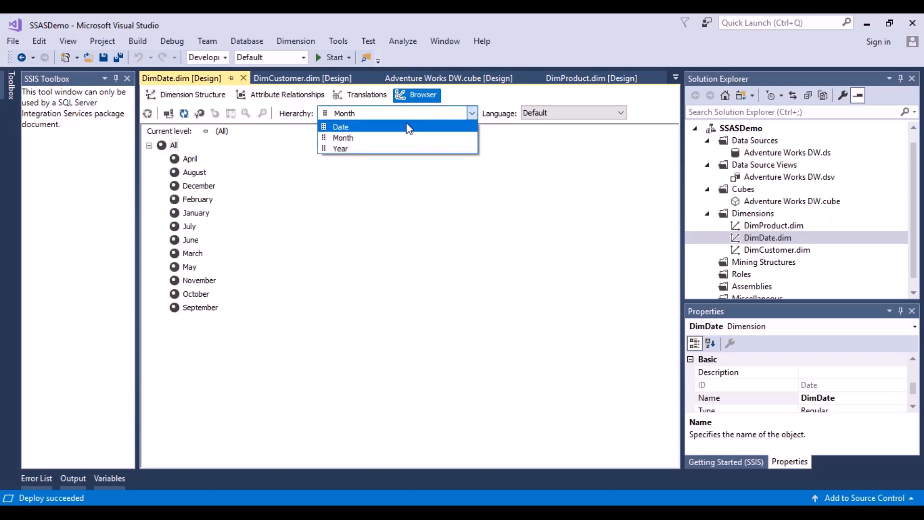
{"action": "left_click", "coordinate": [406, 126]}
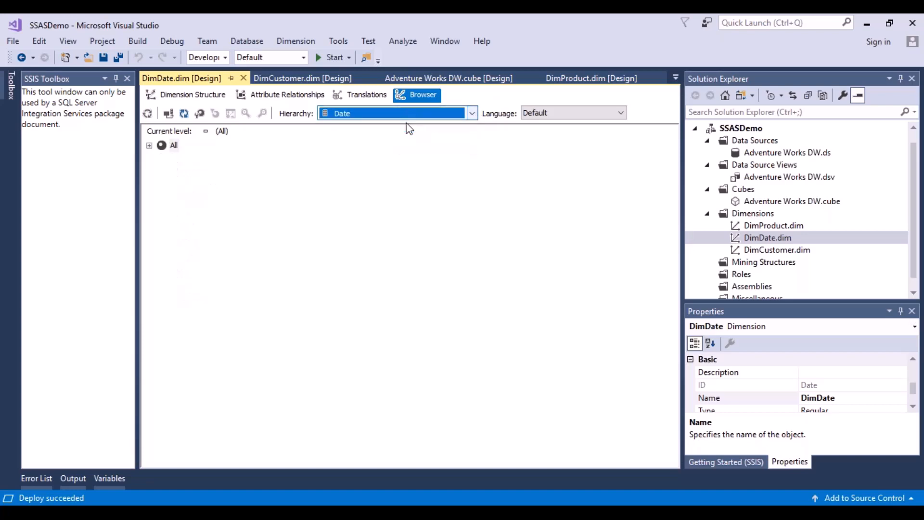
{"action": "left_click", "coordinate": [150, 145]}
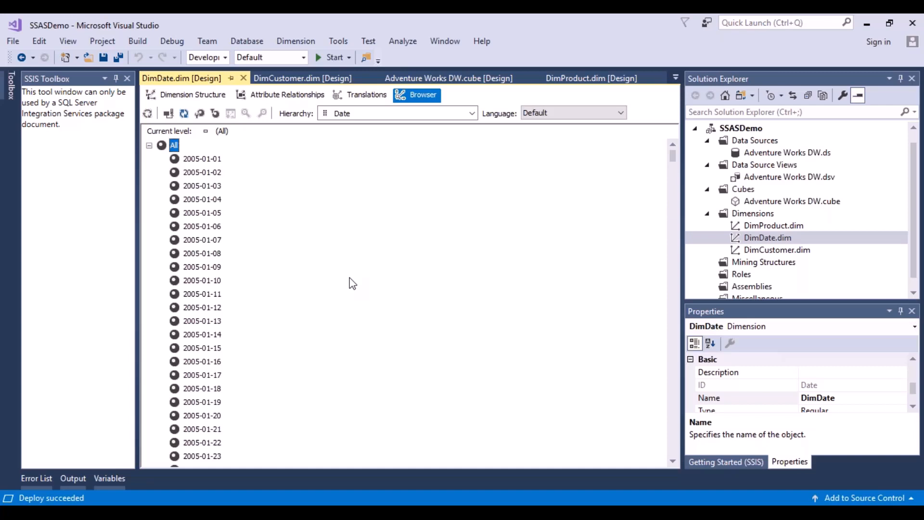
{"action": "left_click", "coordinate": [148, 146]}
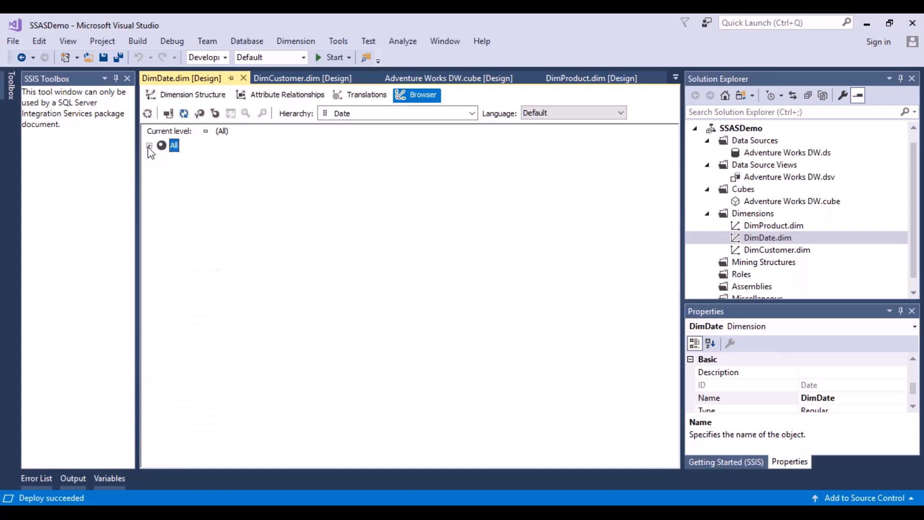
Add MonthNumberOfYear to the Month attribute's KeyColumns and place it above EnglishMonthName
{"action": "left_click", "coordinate": [218, 99]}
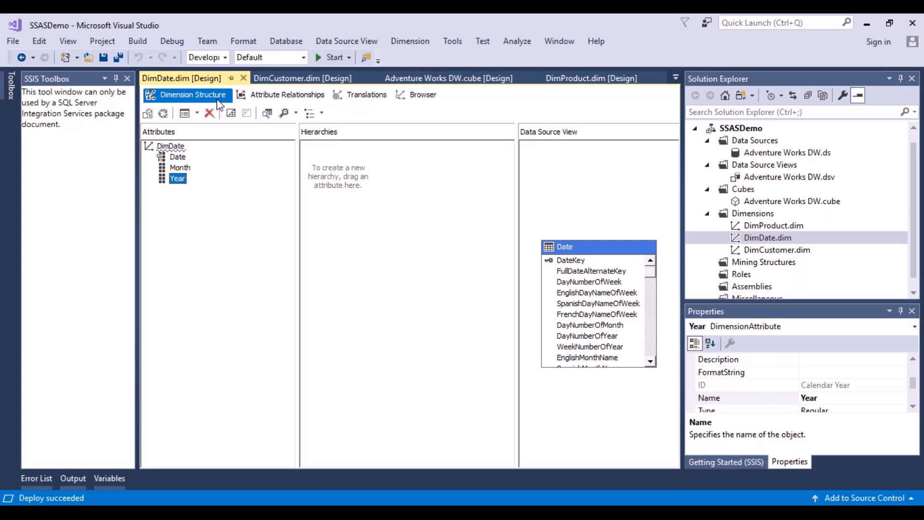
{"action": "left_click", "coordinate": [179, 171]}
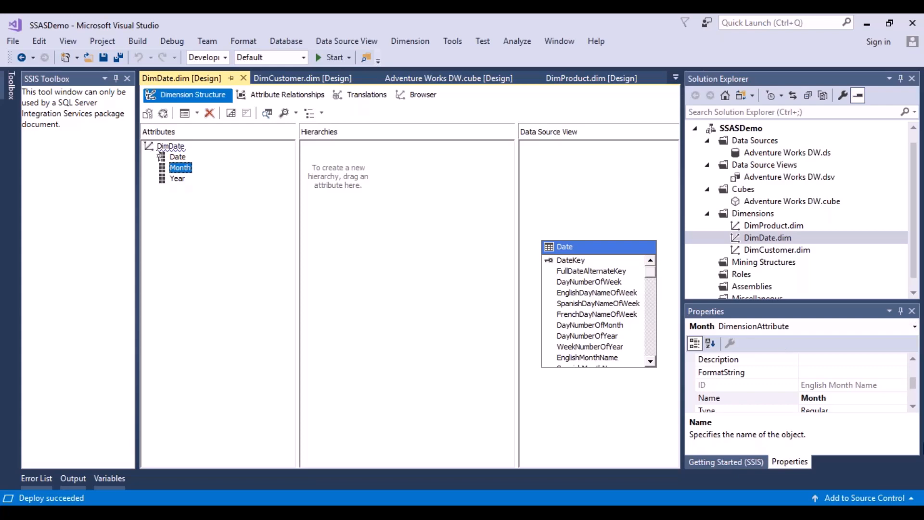
{"action": "left_click", "coordinate": [913, 408]}
{"action": "left_click", "coordinate": [912, 408]}
{"action": "left_click", "coordinate": [913, 408]}
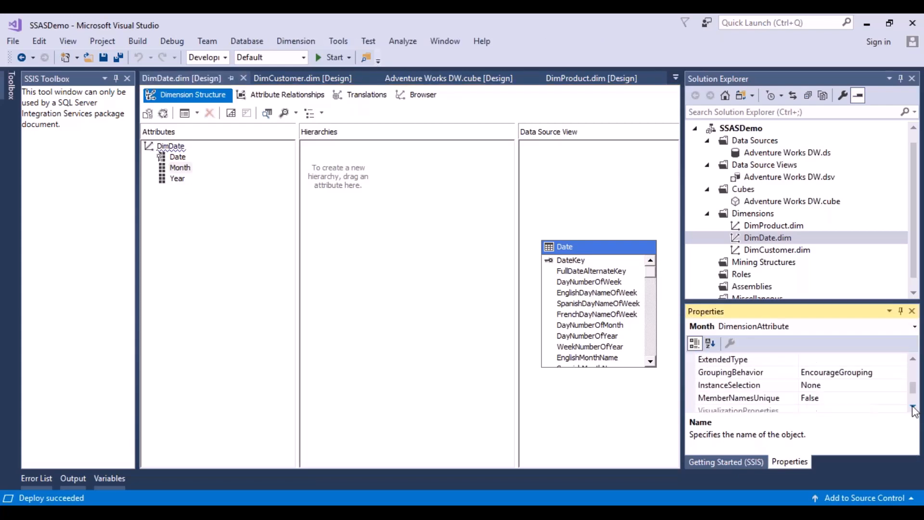
{"action": "left_click", "coordinate": [912, 408]}
{"action": "left_click", "coordinate": [912, 408]}
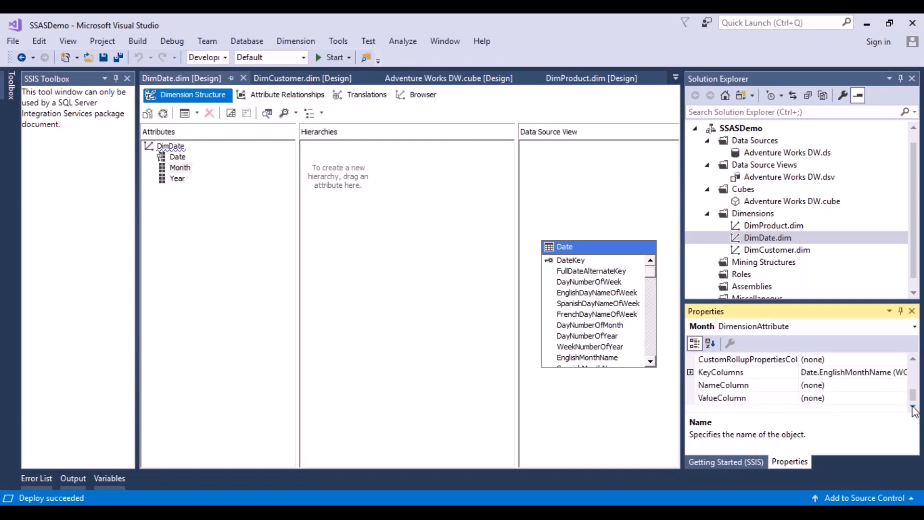
{"action": "left_click", "coordinate": [837, 376]}
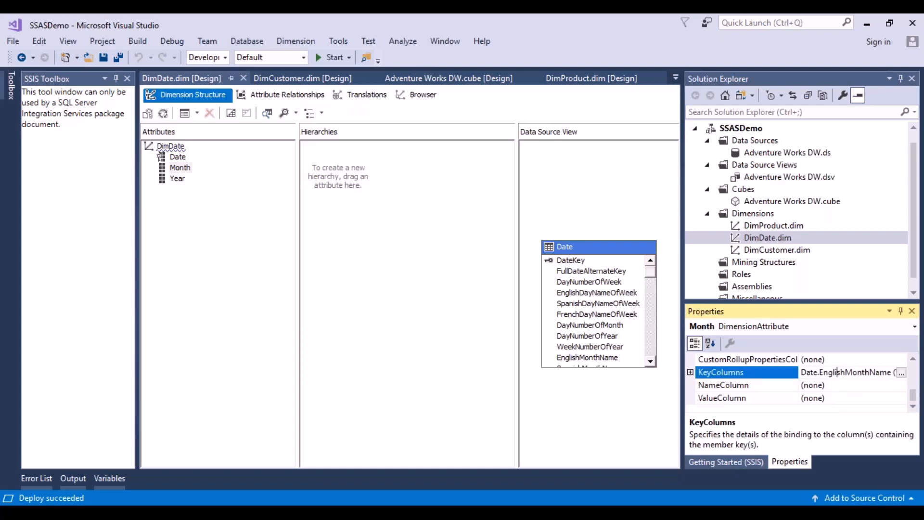
{"action": "left_click", "coordinate": [901, 373]}
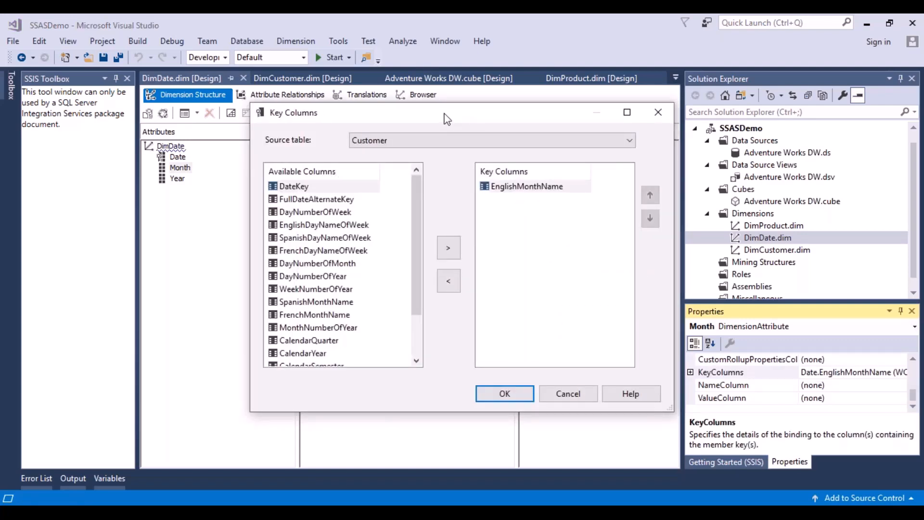
{"action": "left_click_drag", "start_coordinate": [446, 119], "coordinate": [399, 122]}
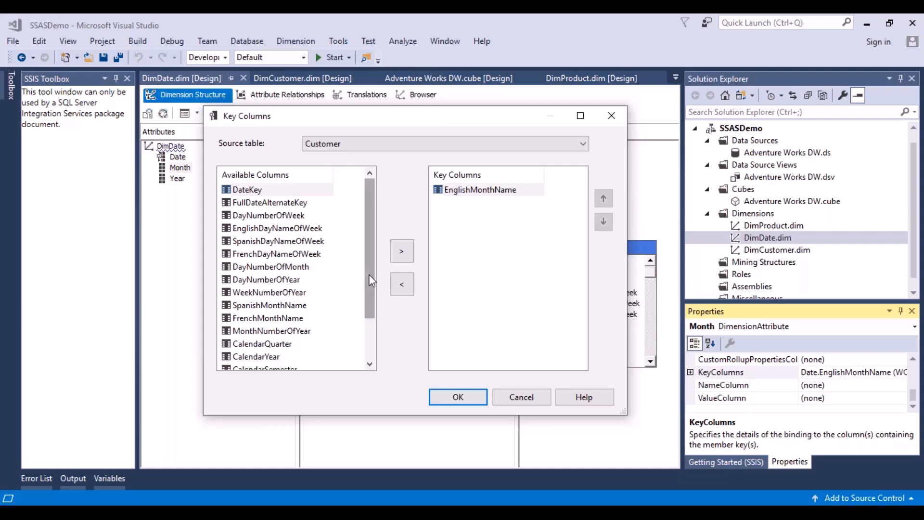
{"action": "mouse_move", "coordinate": [369, 274]}
{"action": "left_mouse_down"}
{"action": "mouse_move", "coordinate": [366, 314]}
{"action": "mouse_move", "coordinate": [367, 275]}
{"action": "left_mouse_up"}
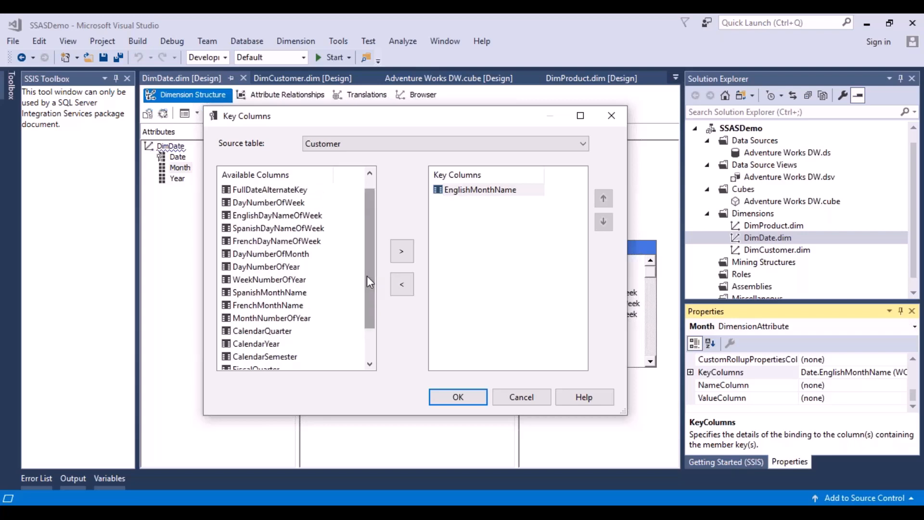
{"action": "left_click", "coordinate": [304, 319]}
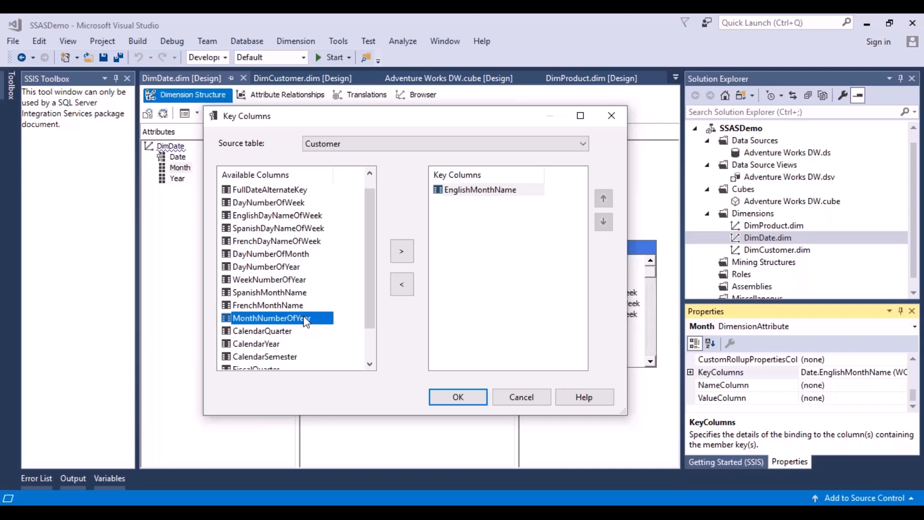
{"action": "left_click", "coordinate": [402, 262]}
{"action": "left_click", "coordinate": [604, 199]}
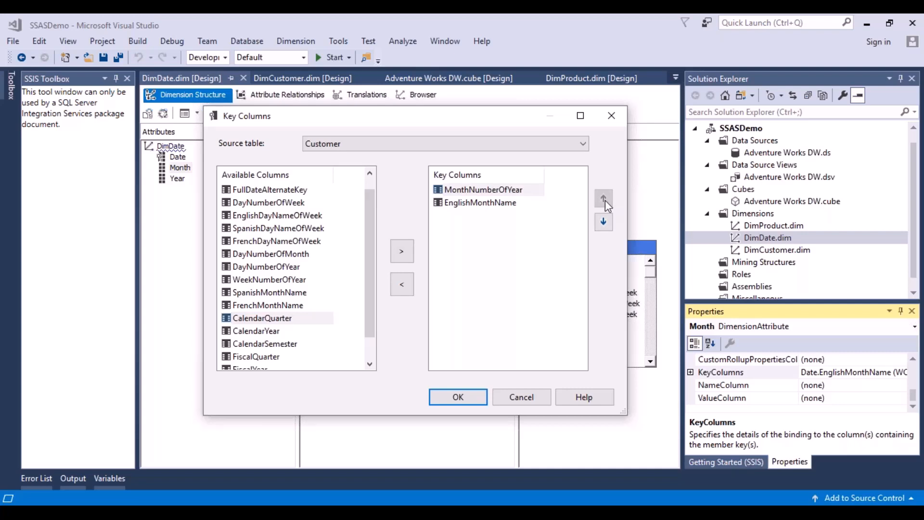
{"action": "left_click", "coordinate": [466, 396]}
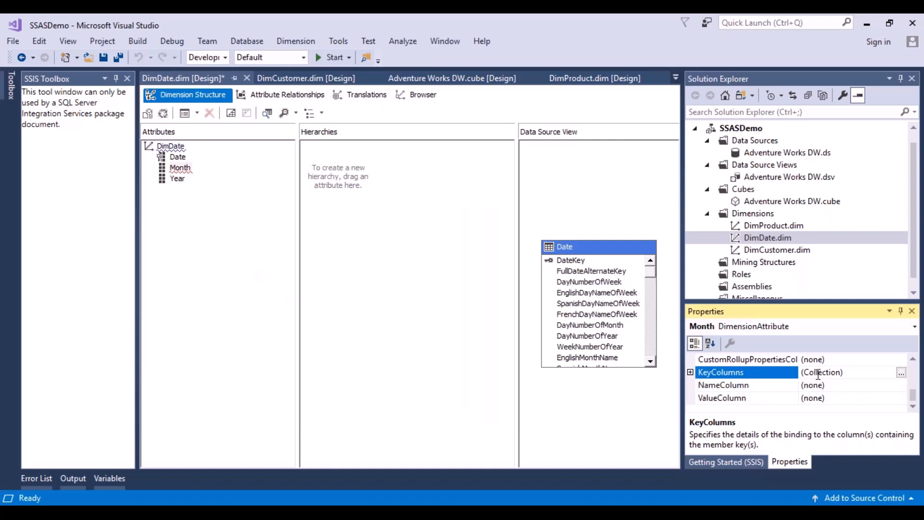
Set the Month attribute's NameColumn to the EnglishMonthName column of the Date table
{"action": "left_click", "coordinate": [842, 388]}
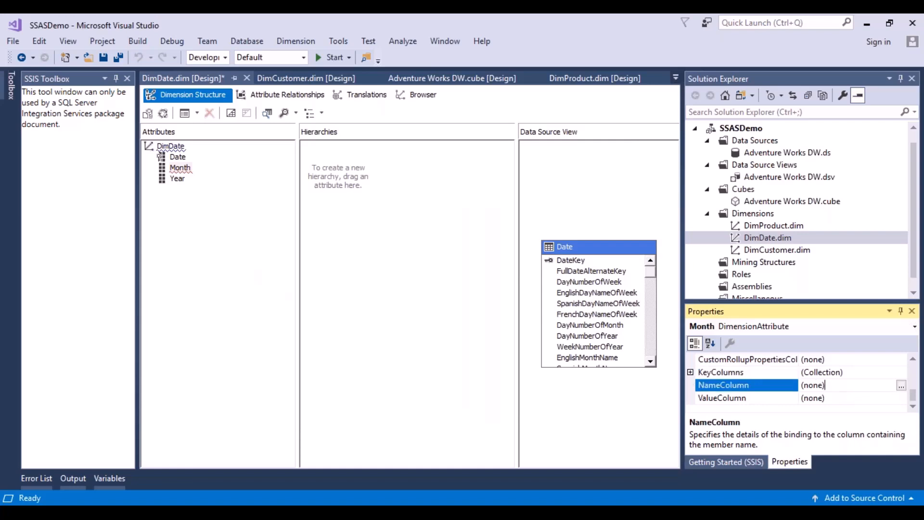
{"action": "left_click", "coordinate": [900, 386]}
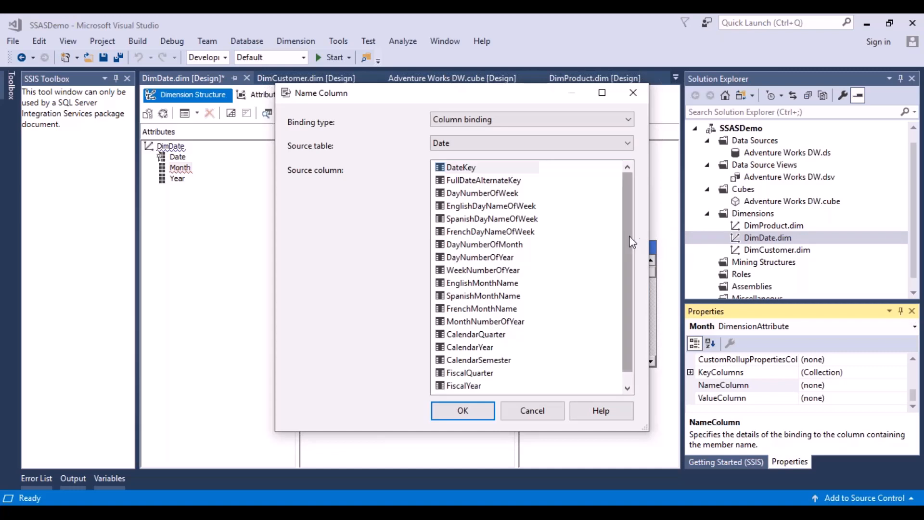
{"action": "left_click", "coordinate": [498, 284]}
{"action": "left_click", "coordinate": [485, 411]}
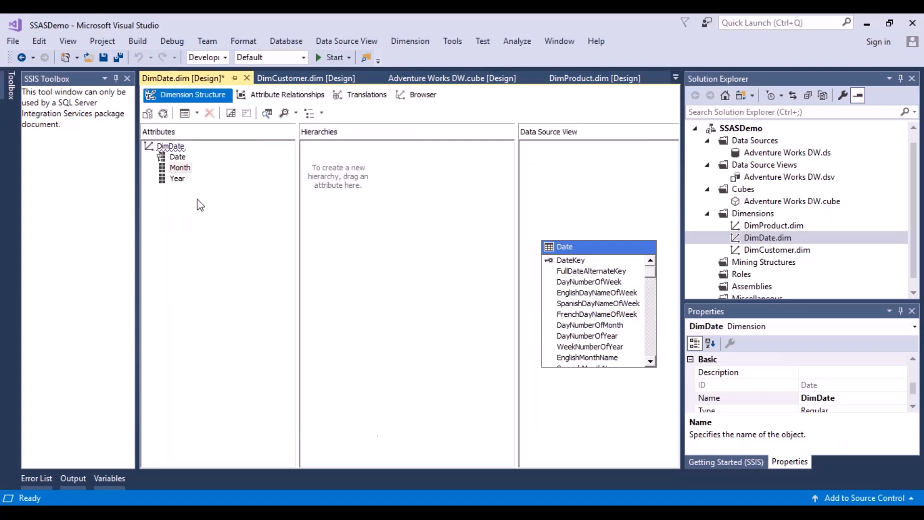
Save the DimDate dimension, then deploy the SSASDemo project and close the deployment progress window
{"action": "left_click", "coordinate": [111, 59]}
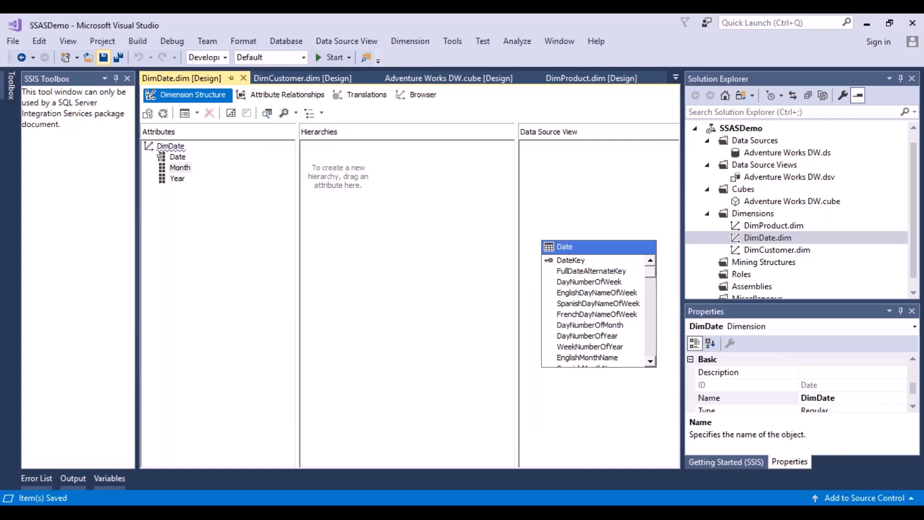
{"action": "left_click", "coordinate": [332, 57]}
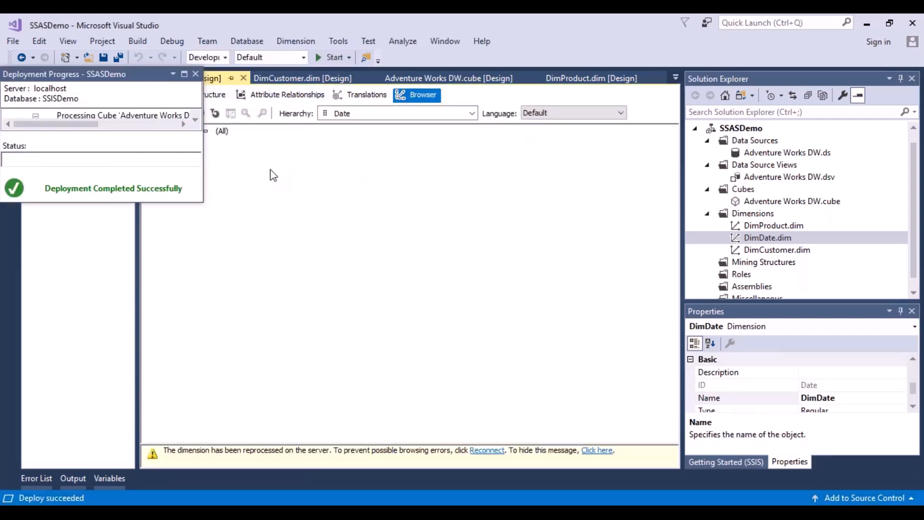
{"action": "left_click", "coordinate": [195, 75]}
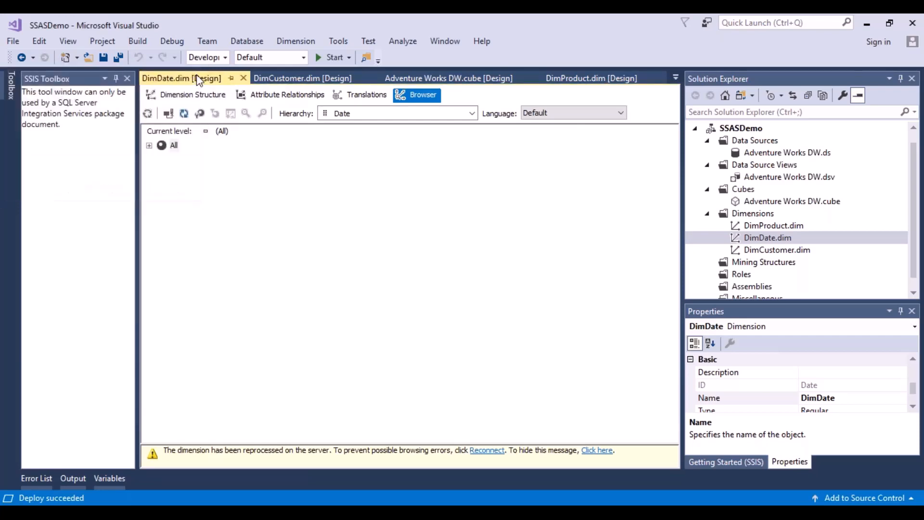
Reconnect the DimDate browser and check the order of the members in the Month hierarchy
{"action": "left_click", "coordinate": [168, 116]}
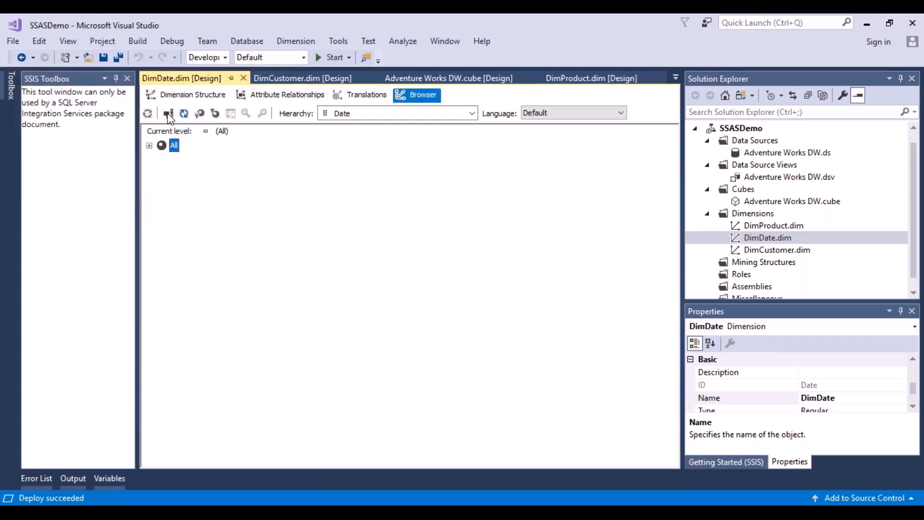
{"action": "left_click", "coordinate": [470, 113]}
{"action": "left_click", "coordinate": [350, 138]}
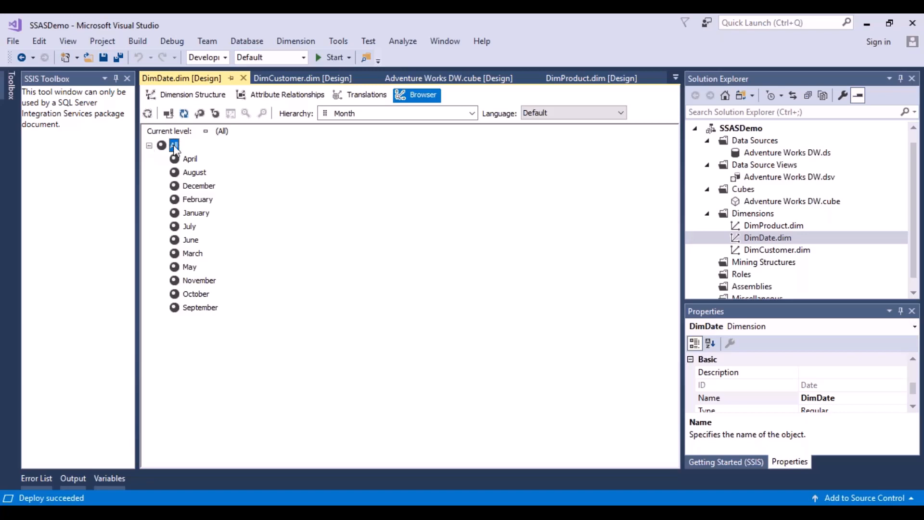
{"action": "left_click", "coordinate": [472, 114]}
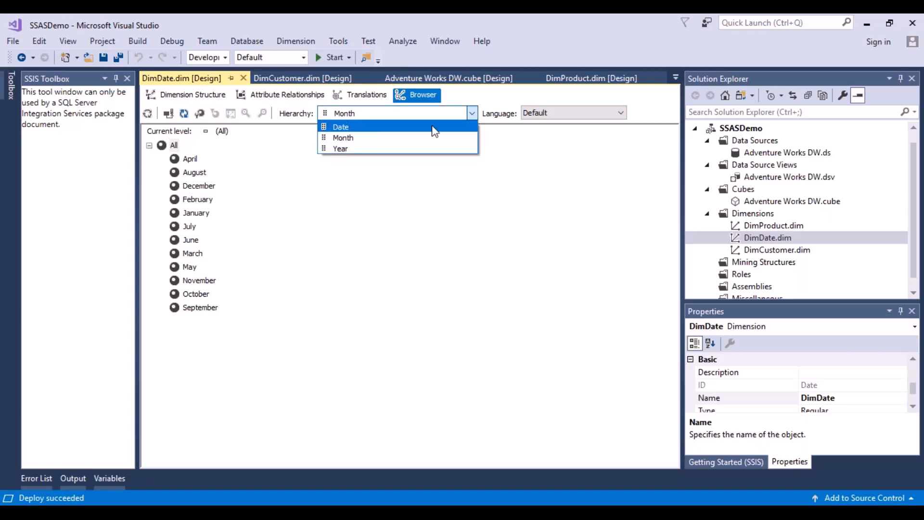
{"action": "left_click", "coordinate": [356, 138]}
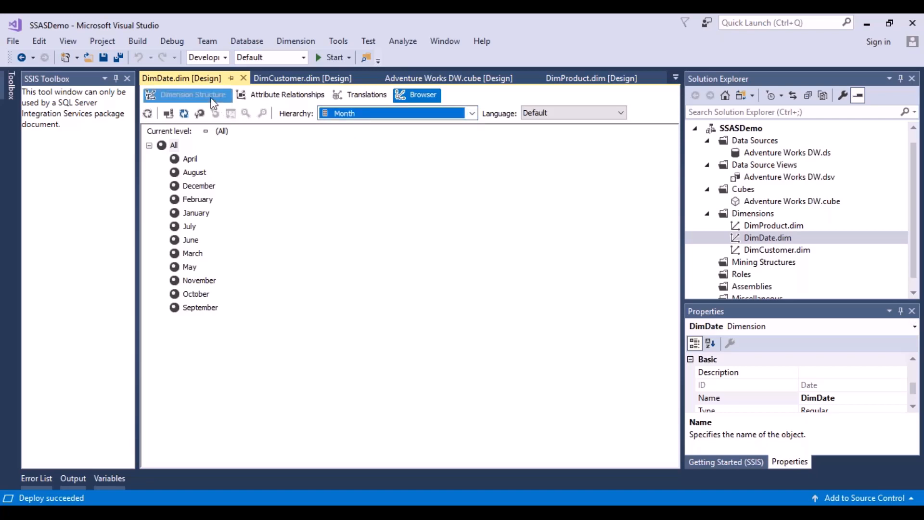
Set the OrderBy property of the DimDate dimension's Month attribute to Key
{"action": "left_click", "coordinate": [189, 95]}
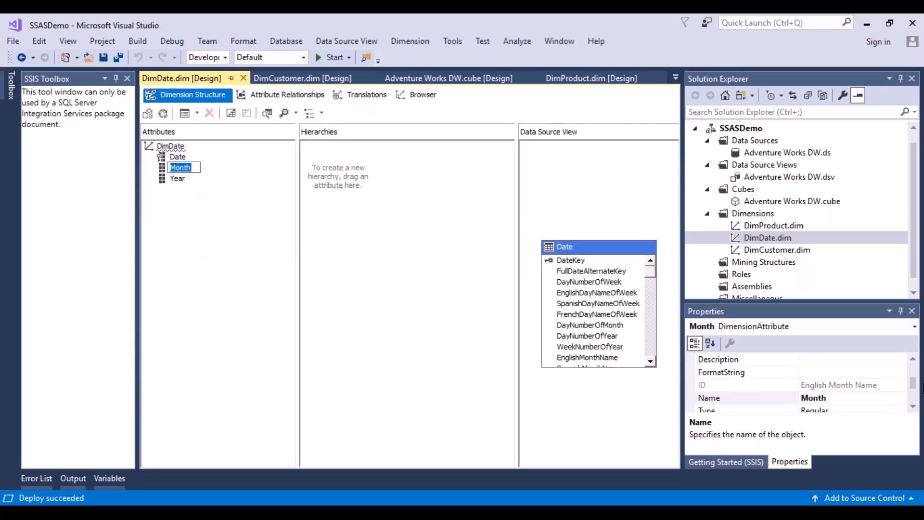
{"action": "left_click", "coordinate": [913, 385]}
{"action": "left_click_drag", "start_coordinate": [913, 384], "coordinate": [914, 375]}
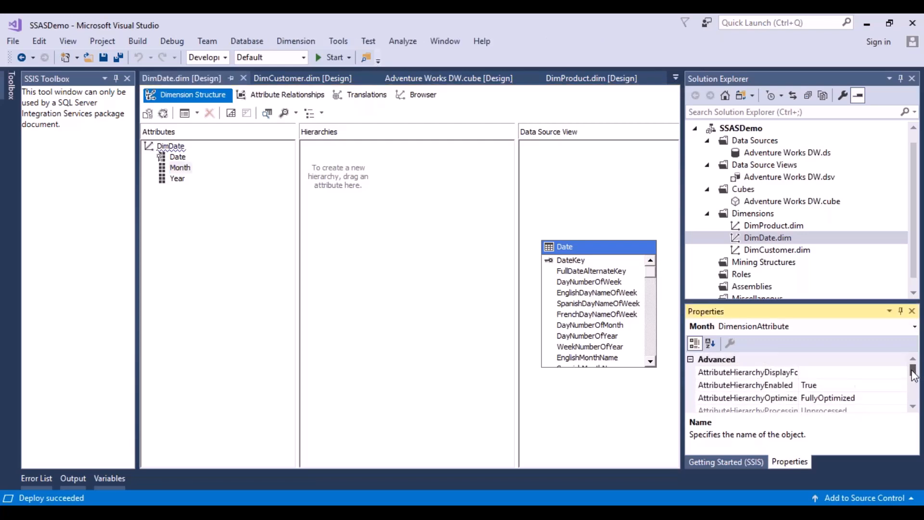
{"action": "left_click", "coordinate": [913, 407]}
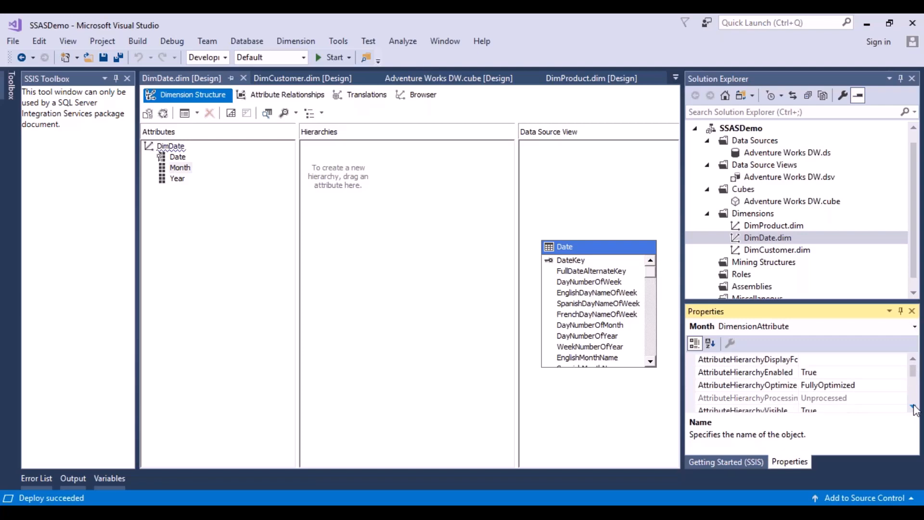
{"action": "left_click", "coordinate": [913, 407]}
{"action": "left_click", "coordinate": [913, 407]}
{"action": "left_click", "coordinate": [913, 407]}
{"action": "left_click", "coordinate": [914, 407]}
{"action": "left_click", "coordinate": [913, 407]}
{"action": "left_click", "coordinate": [913, 407]}
{"action": "left_click", "coordinate": [913, 407]}
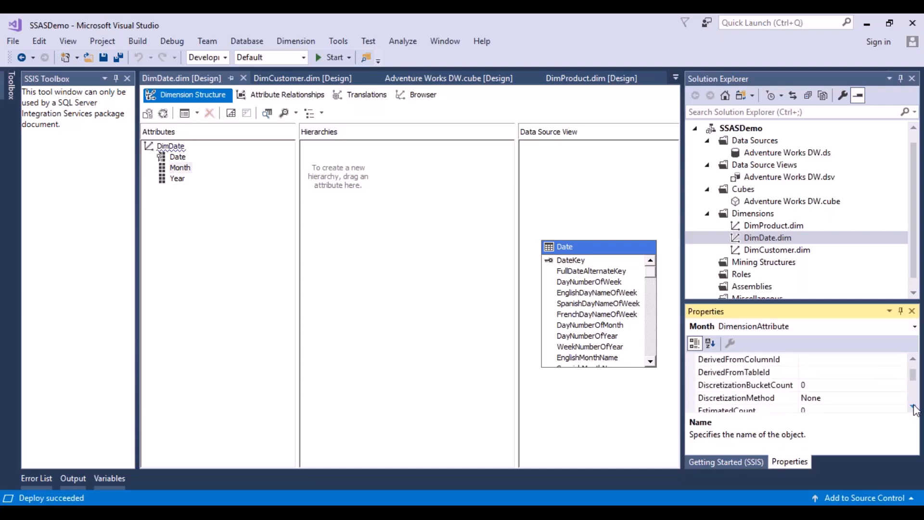
{"action": "left_click", "coordinate": [913, 407]}
{"action": "left_click", "coordinate": [913, 407]}
{"action": "left_click", "coordinate": [913, 407]}
{"action": "left_click", "coordinate": [913, 407]}
{"action": "left_click", "coordinate": [913, 407]}
{"action": "left_click", "coordinate": [913, 407]}
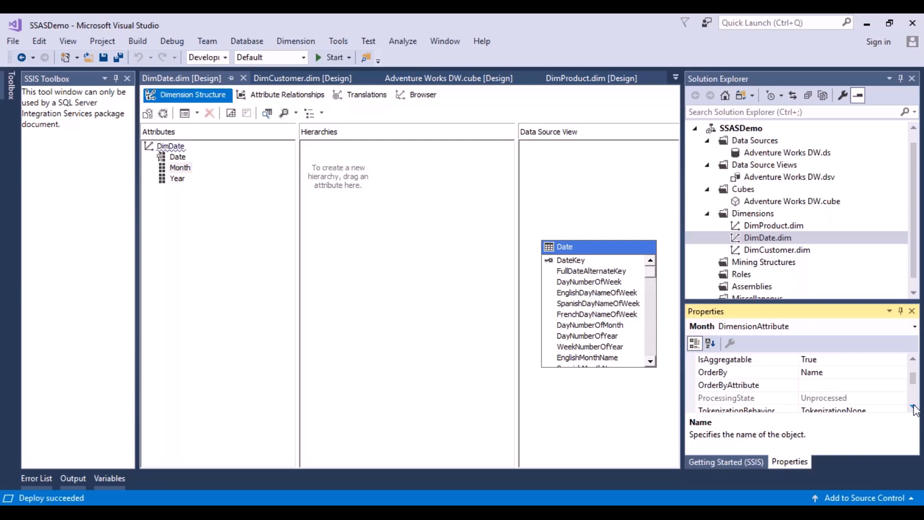
{"action": "left_click", "coordinate": [720, 373]}
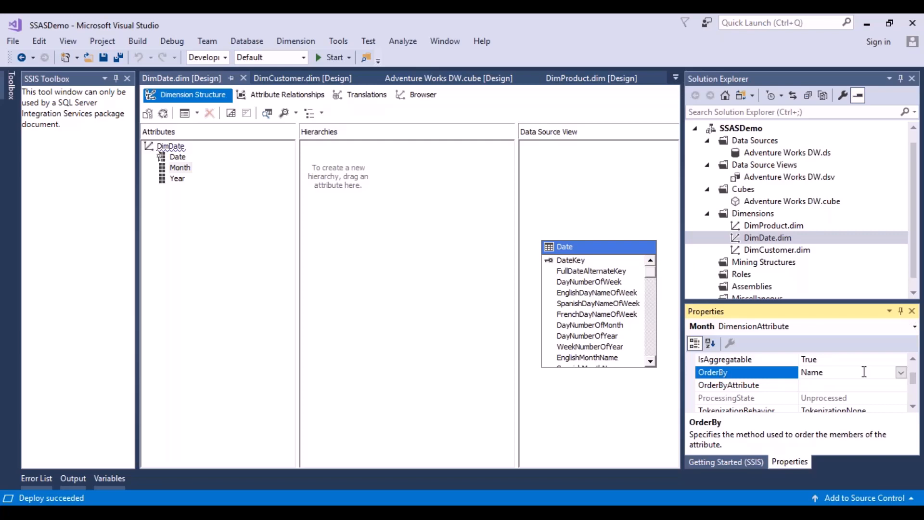
{"action": "left_click", "coordinate": [900, 374]}
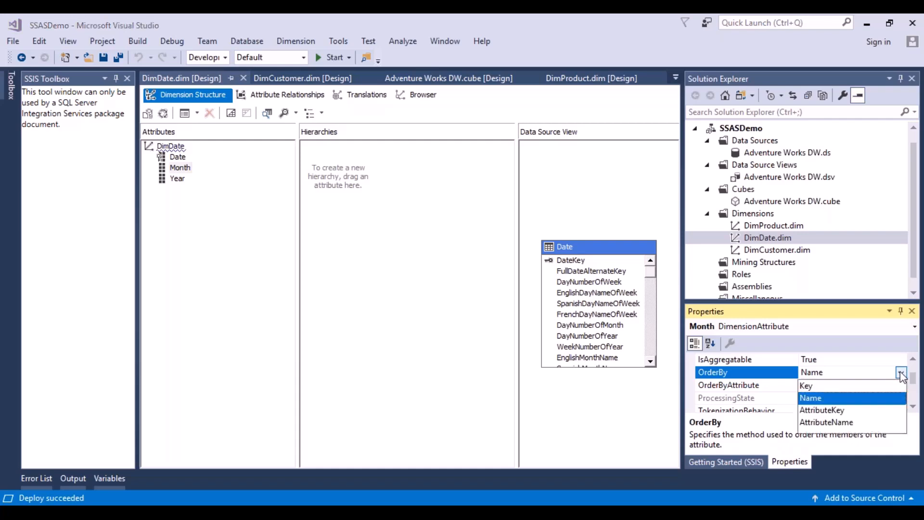
{"action": "left_click", "coordinate": [824, 386]}
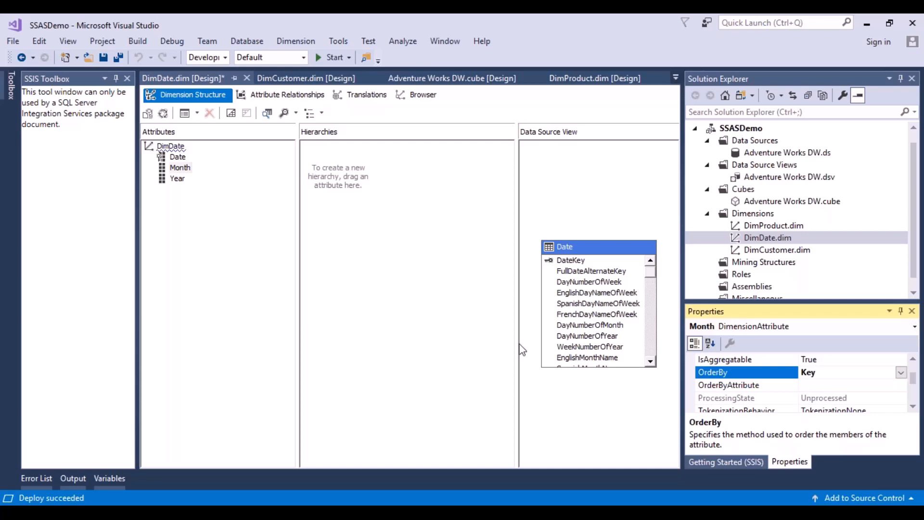
Save and deploy the DimDate change, then reconnect the dimension browser to check the order of the Month members
{"action": "left_click", "coordinate": [113, 60]}
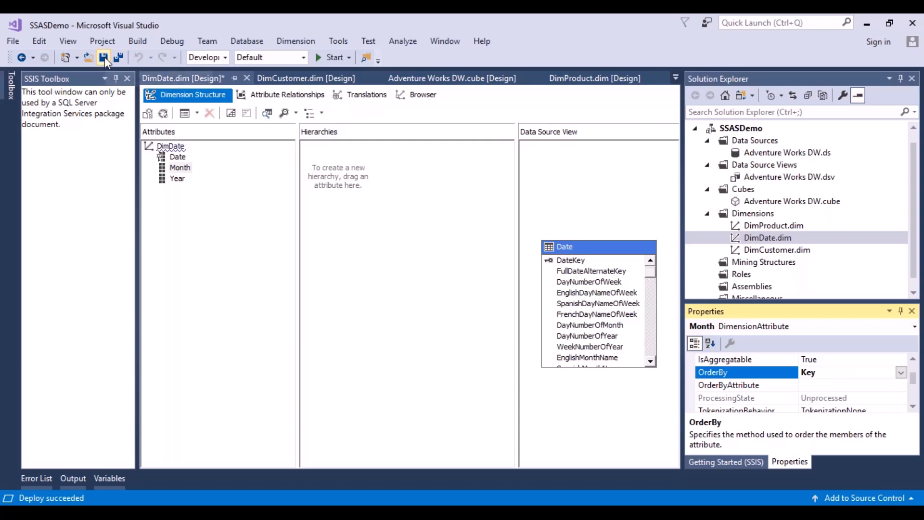
{"action": "left_click", "coordinate": [331, 57]}
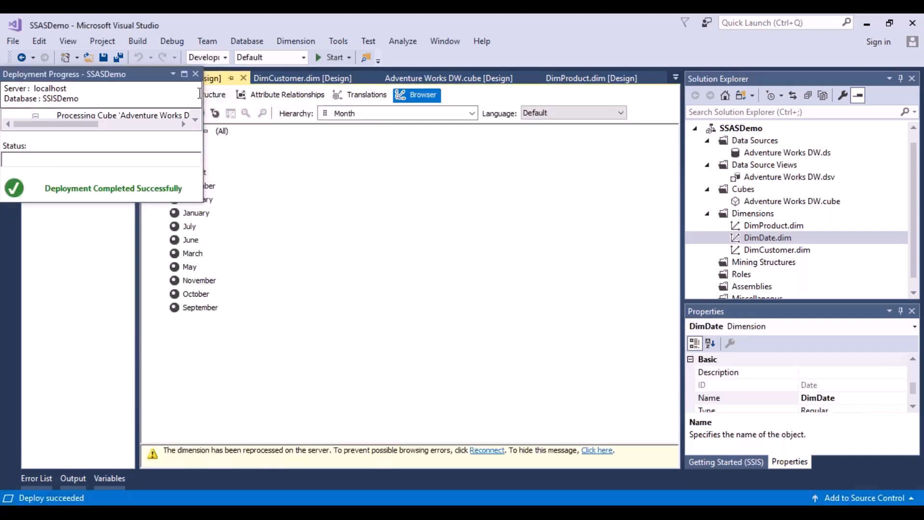
{"action": "left_click", "coordinate": [195, 74]}
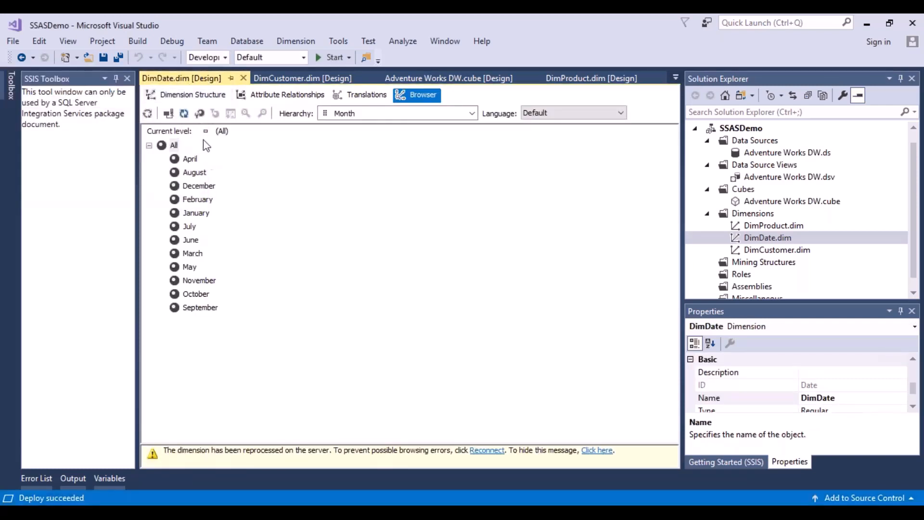
{"action": "left_click", "coordinate": [168, 114]}
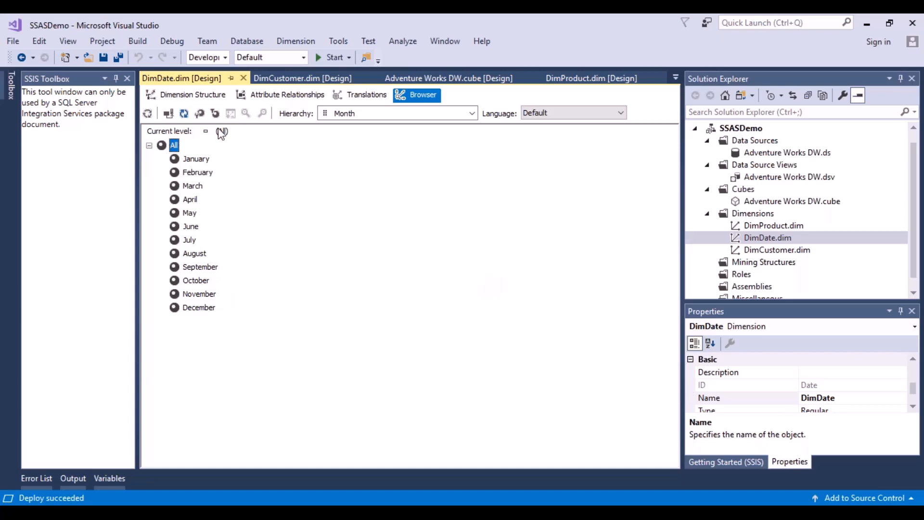
Create a user-defined hierarchy in DimDate with the levels Year, Month and Date, in that order
{"action": "left_click", "coordinate": [194, 99]}
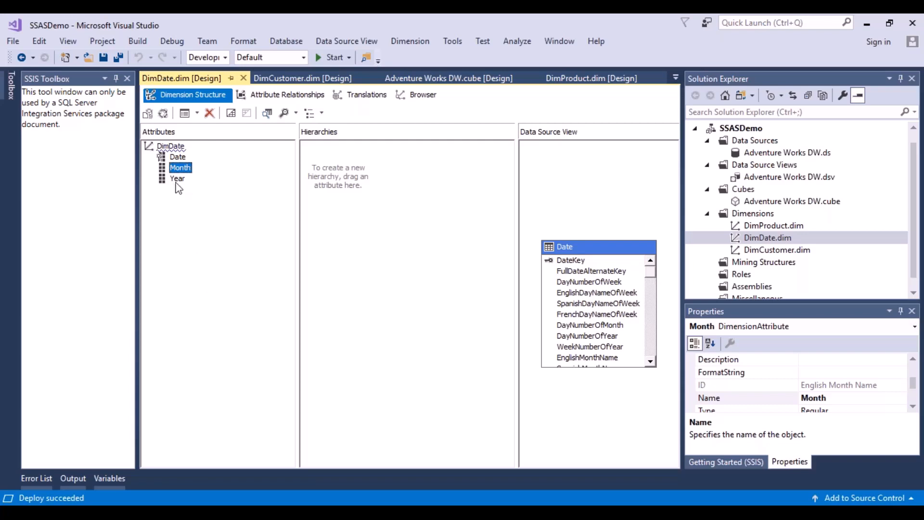
{"action": "left_click_drag", "start_coordinate": [178, 180], "coordinate": [348, 154]}
{"action": "left_click_drag", "start_coordinate": [182, 168], "coordinate": [349, 182]}
{"action": "left_click_drag", "start_coordinate": [175, 156], "coordinate": [317, 192]}
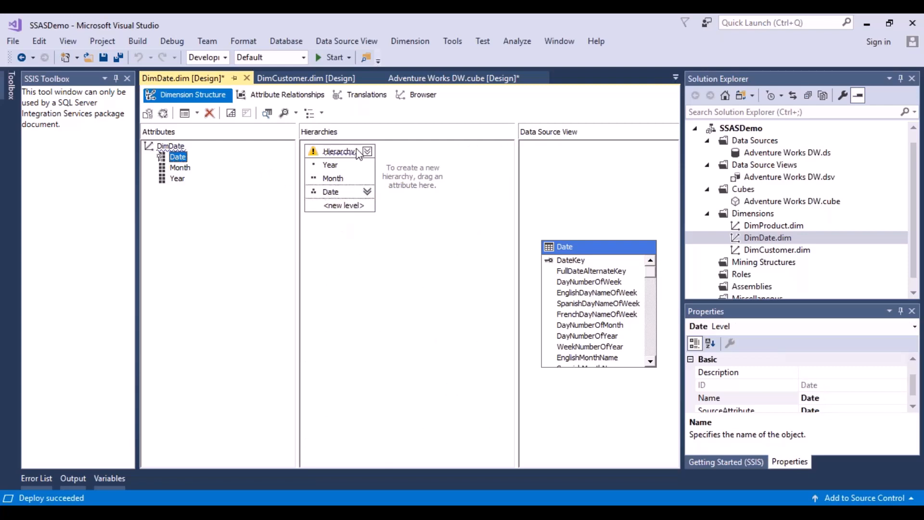
Create a flexible attribute relationship in DimDate with Month as the source attribute and Year as the related attribute
{"action": "mouse_move", "coordinate": [337, 153]}
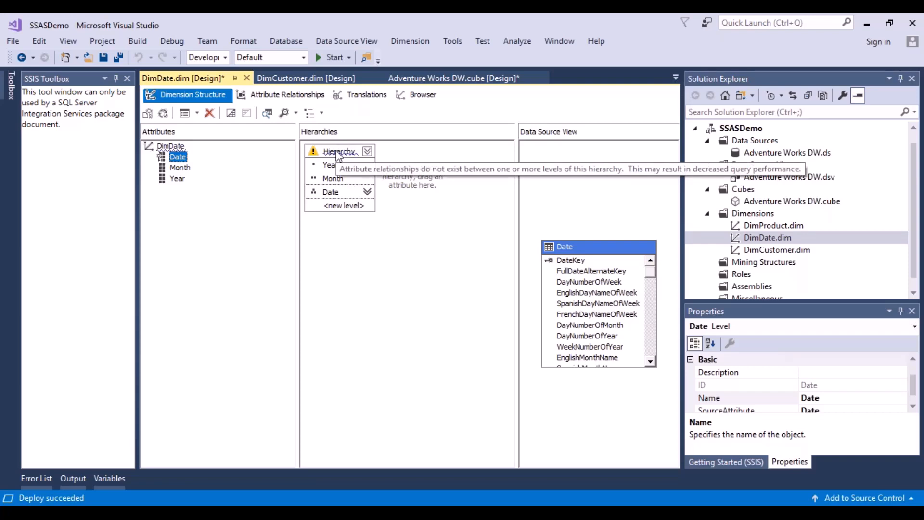
{"action": "left_click", "coordinate": [272, 95]}
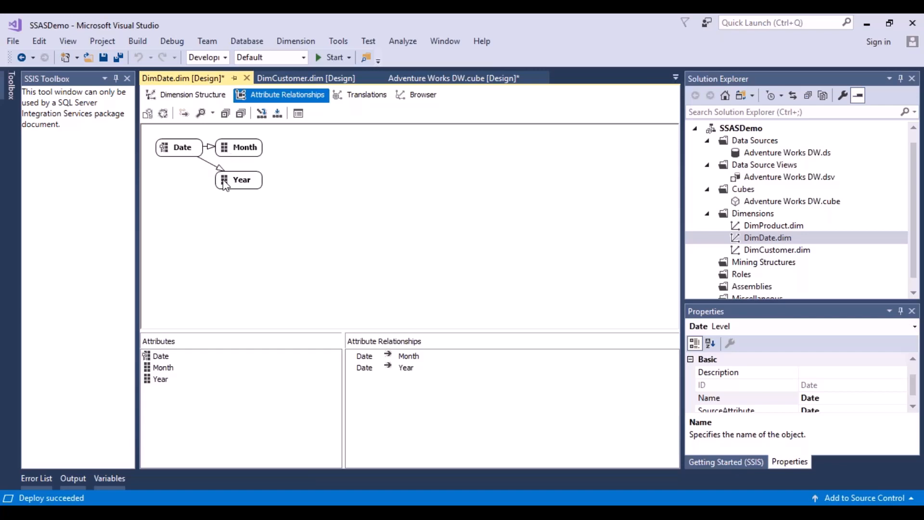
{"action": "mouse_move", "coordinate": [224, 185]}
{"action": "mouse_move", "coordinate": [184, 153]}
{"action": "left_click", "coordinate": [246, 152]}
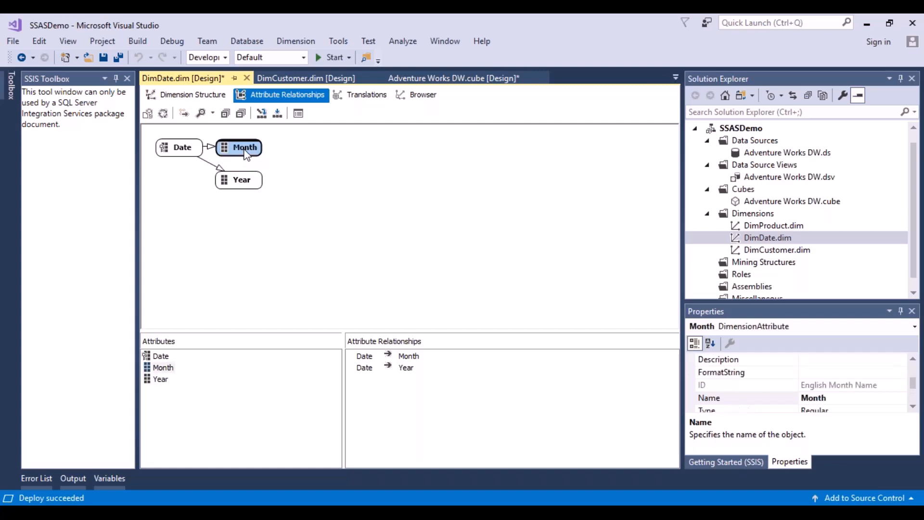
{"action": "right_click", "coordinate": [245, 152]}
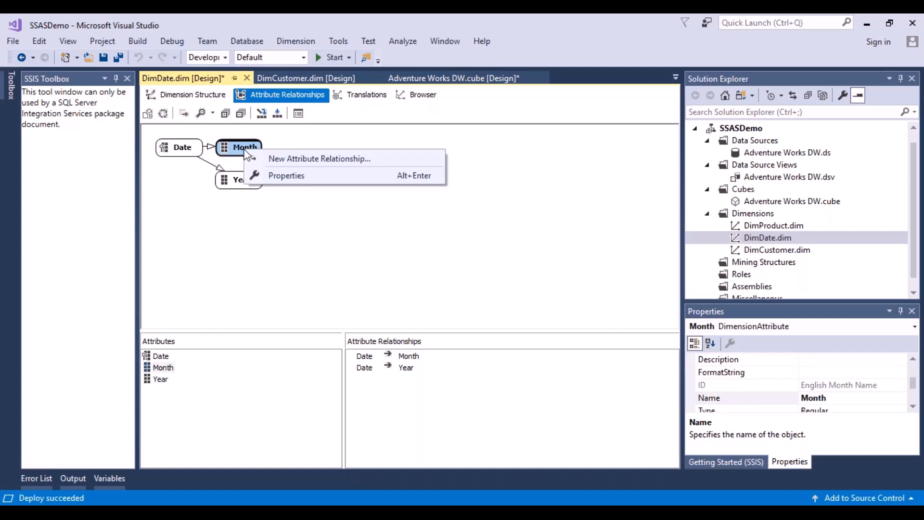
{"action": "left_click", "coordinate": [272, 158]}
{"action": "left_click", "coordinate": [646, 198]}
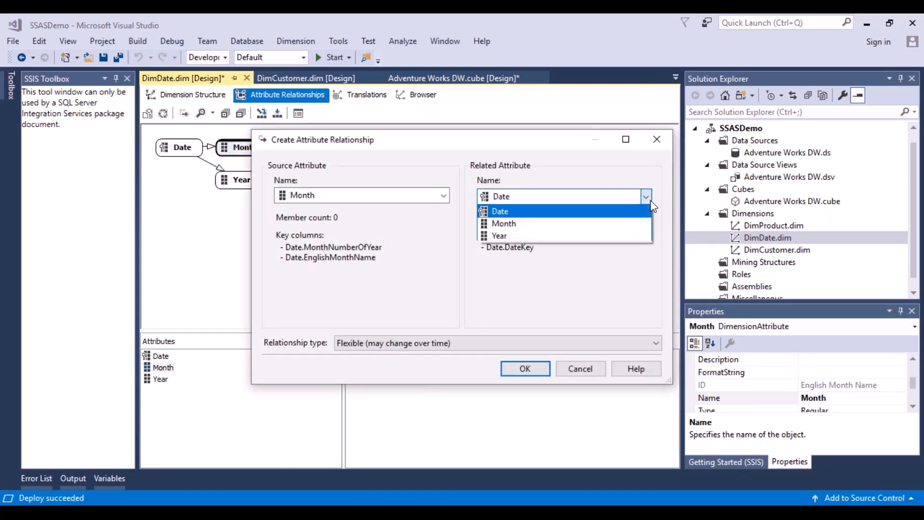
{"action": "left_click", "coordinate": [548, 235]}
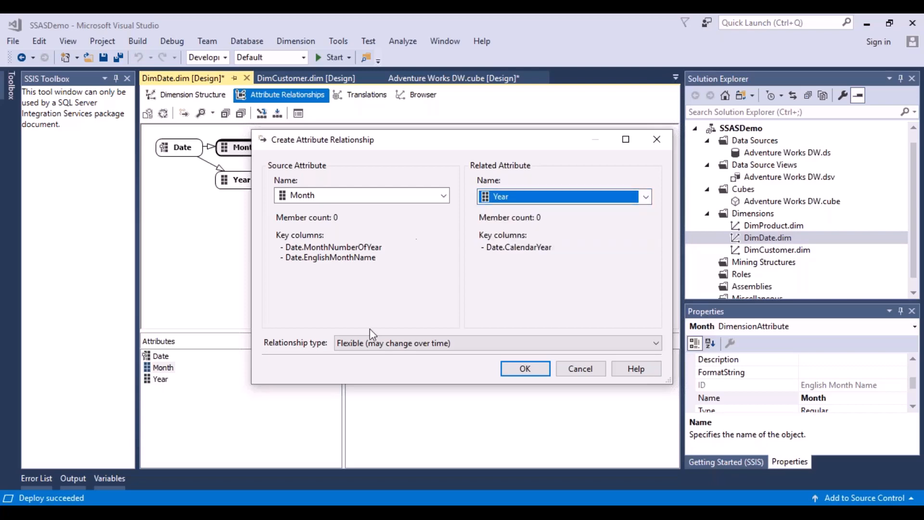
{"action": "left_click", "coordinate": [522, 371]}
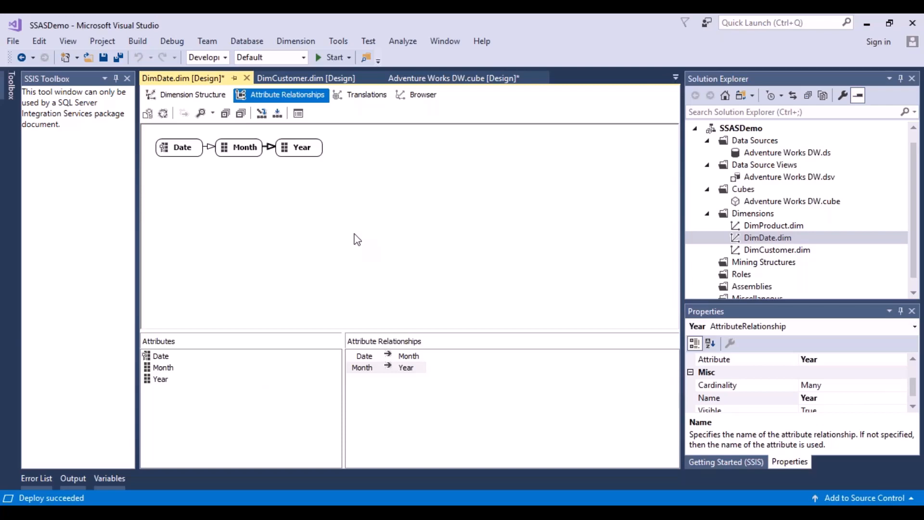
Save the DimDate dimension together with the Adventure Works DW cube, and try to deploy the SSASDemo project
{"action": "left_click", "coordinate": [204, 96]}
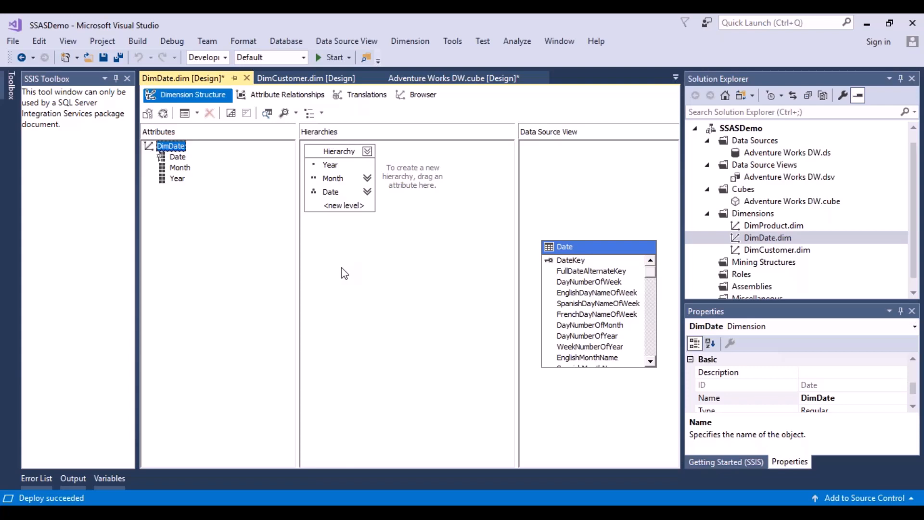
{"action": "left_click", "coordinate": [105, 58]}
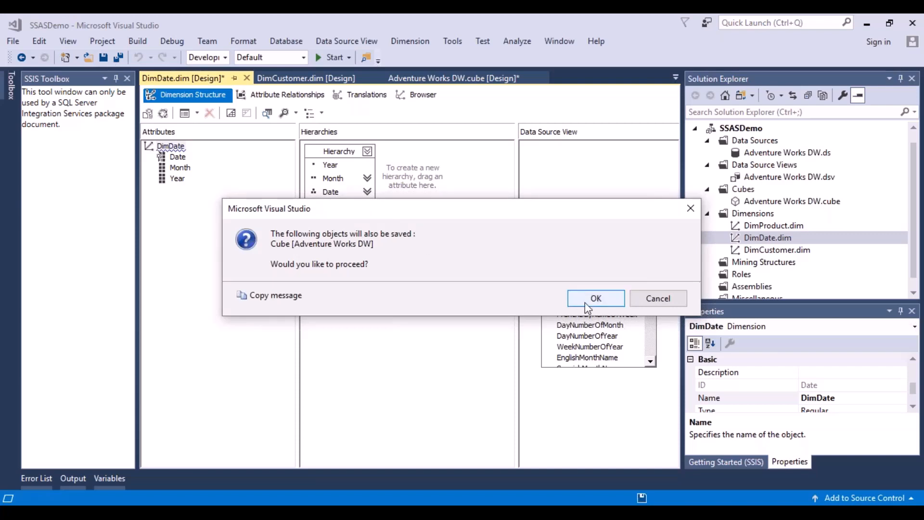
{"action": "left_click", "coordinate": [584, 302]}
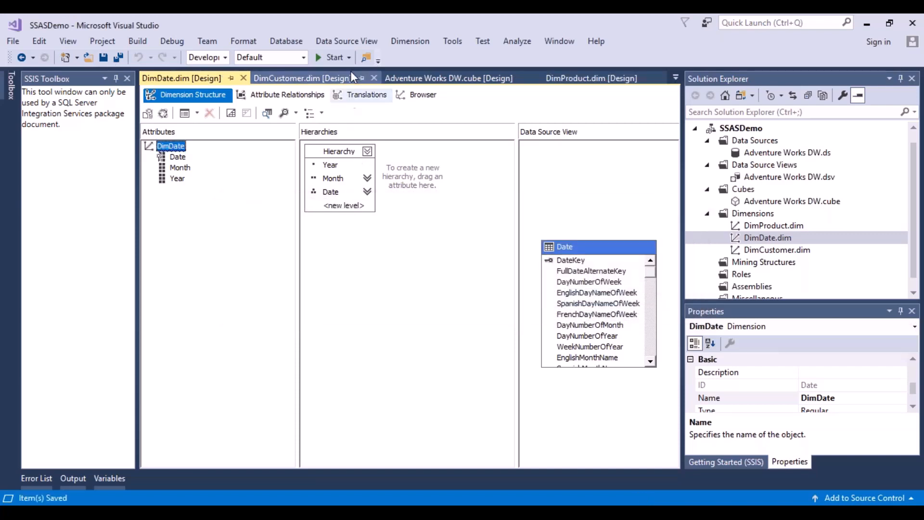
{"action": "left_click", "coordinate": [332, 57]}
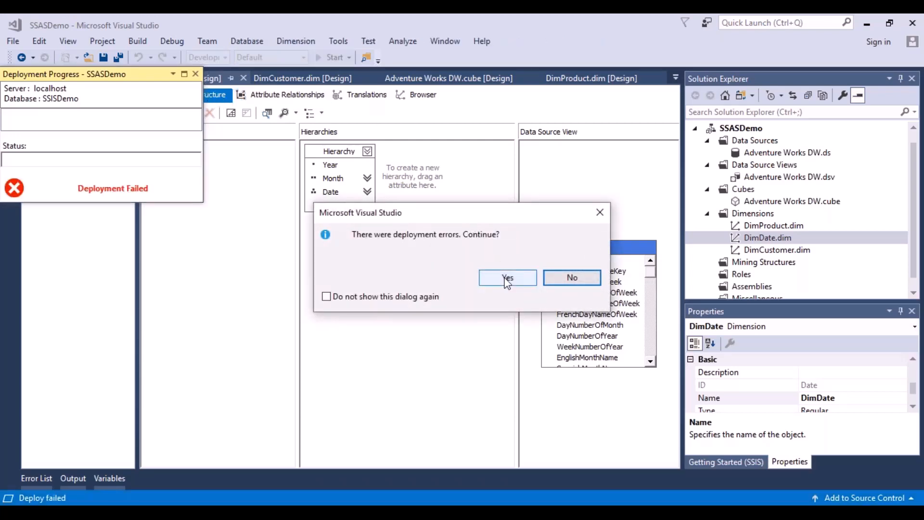
{"action": "left_click", "coordinate": [574, 280]}
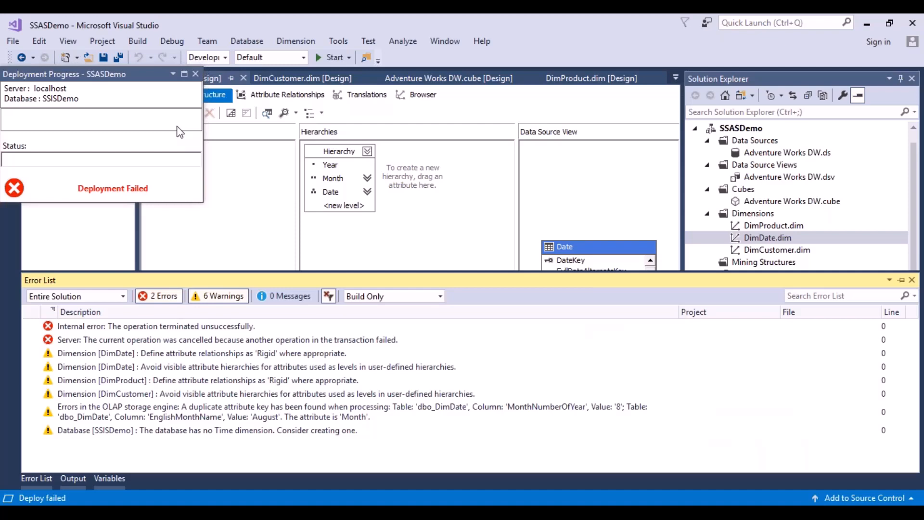
{"action": "left_click", "coordinate": [196, 75]}
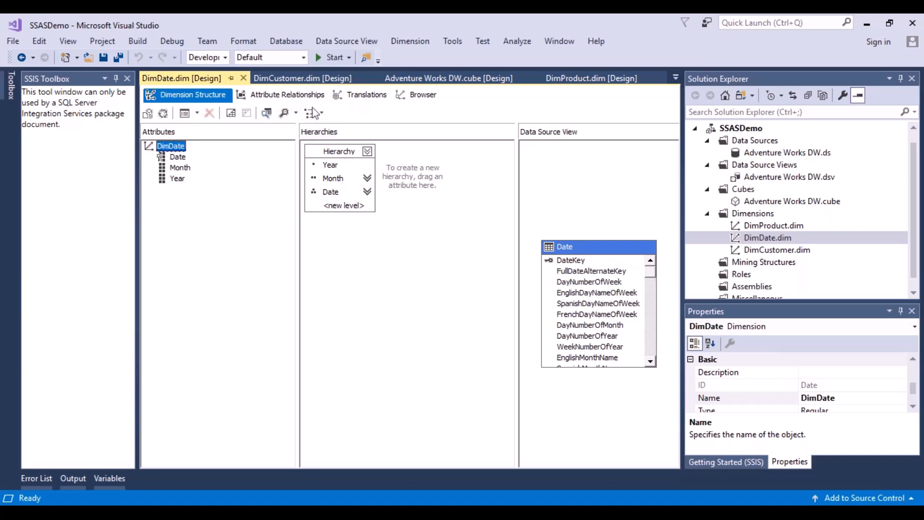
Check which hierarchies the DimDate browser offers for browsing
{"action": "left_click", "coordinate": [430, 99]}
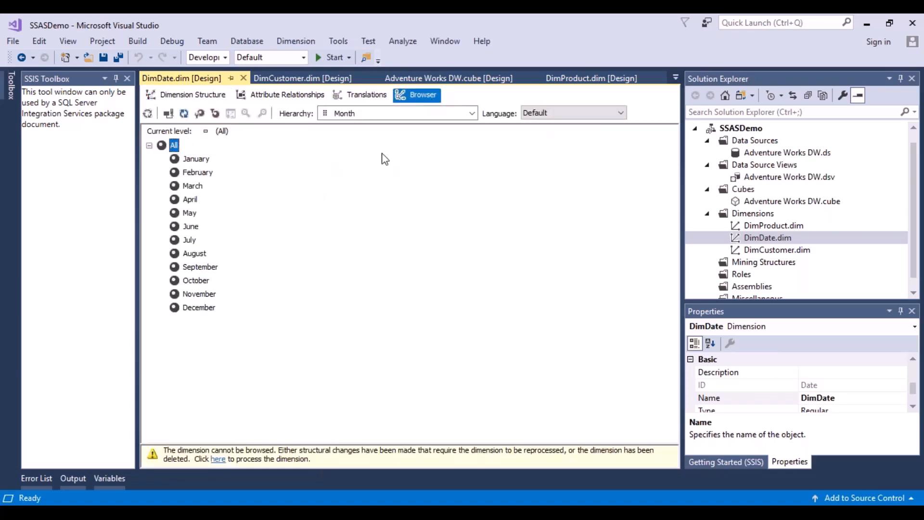
{"action": "left_click", "coordinate": [473, 114]}
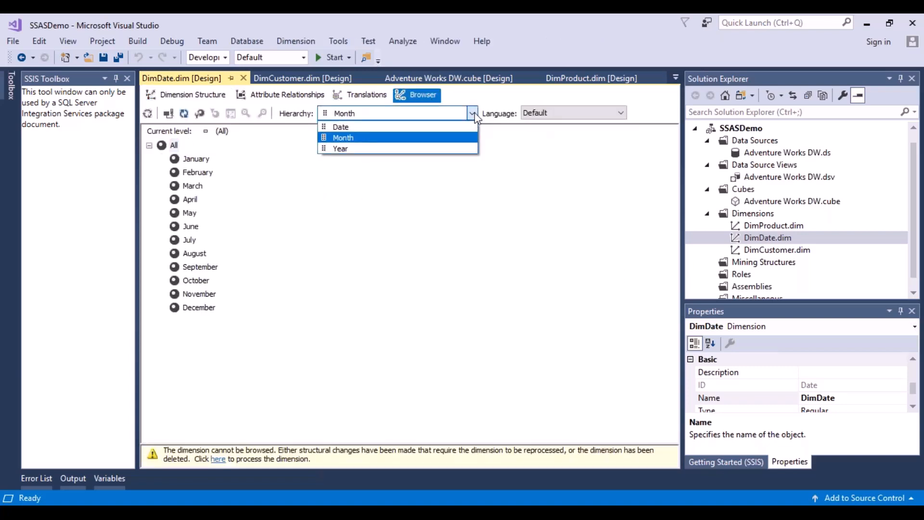
{"action": "left_click", "coordinate": [475, 116]}
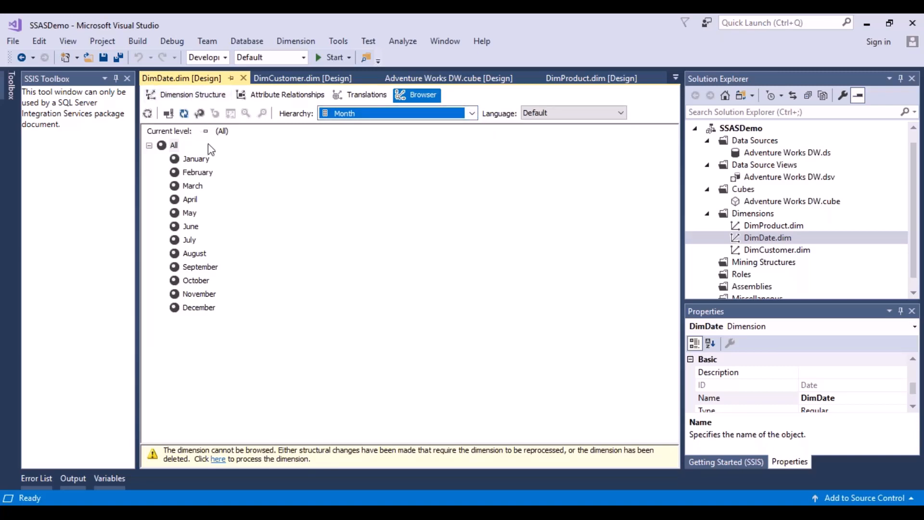
Review the DimDate attribute relationships around Month and inspect the Month level of the user-defined hierarchy
{"action": "left_click", "coordinate": [186, 96]}
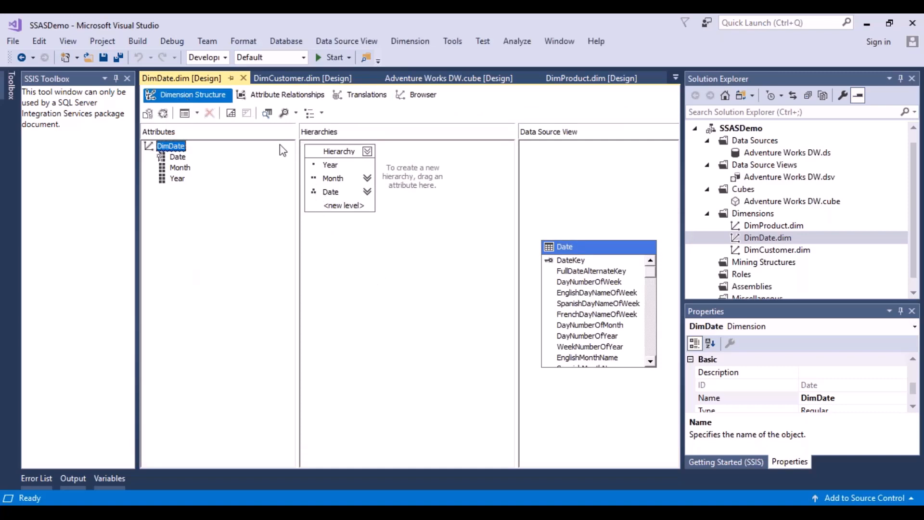
{"action": "left_click", "coordinate": [287, 95]}
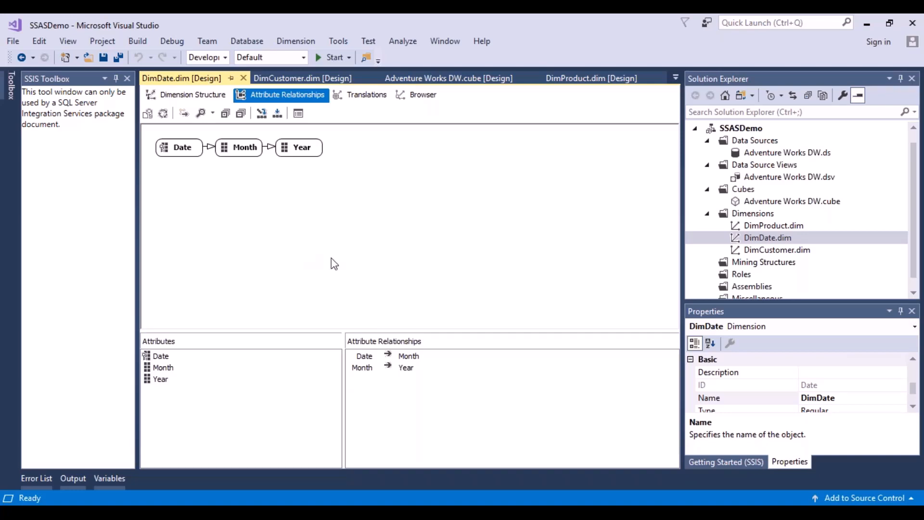
{"action": "left_click", "coordinate": [248, 153]}
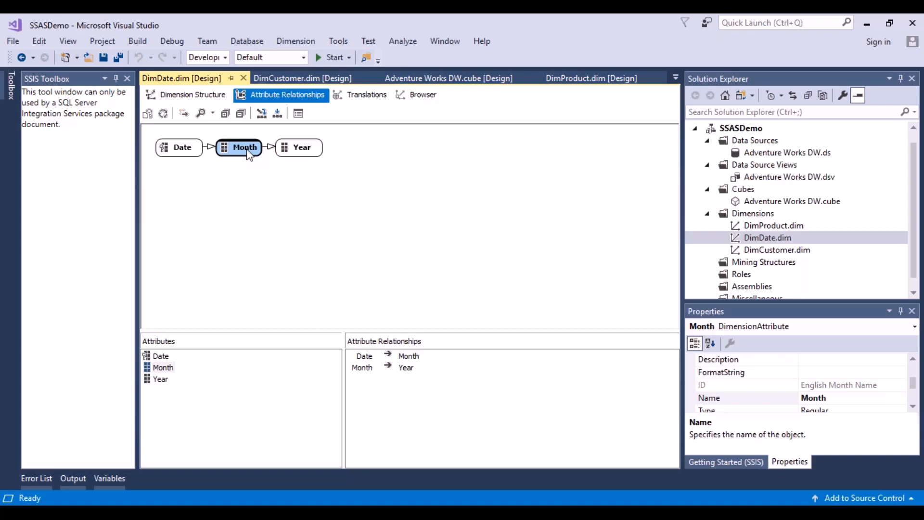
{"action": "left_click", "coordinate": [202, 94]}
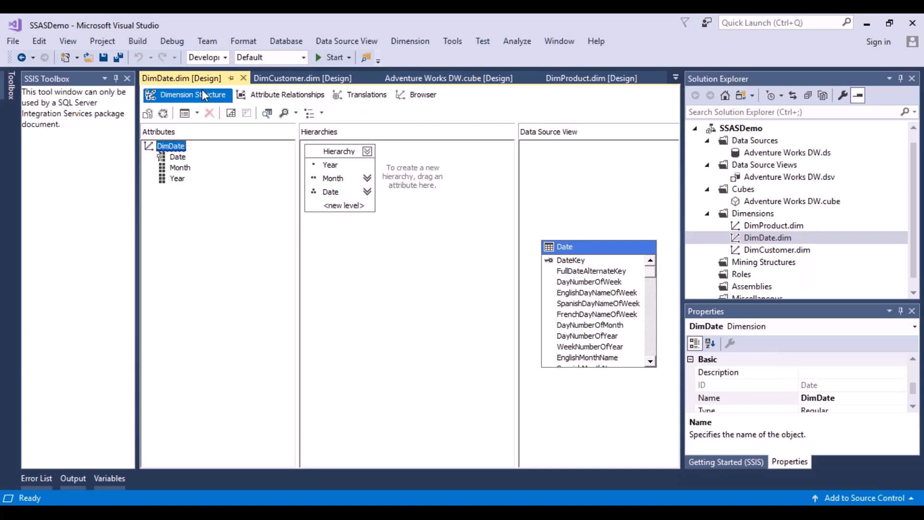
{"action": "left_click", "coordinate": [331, 183]}
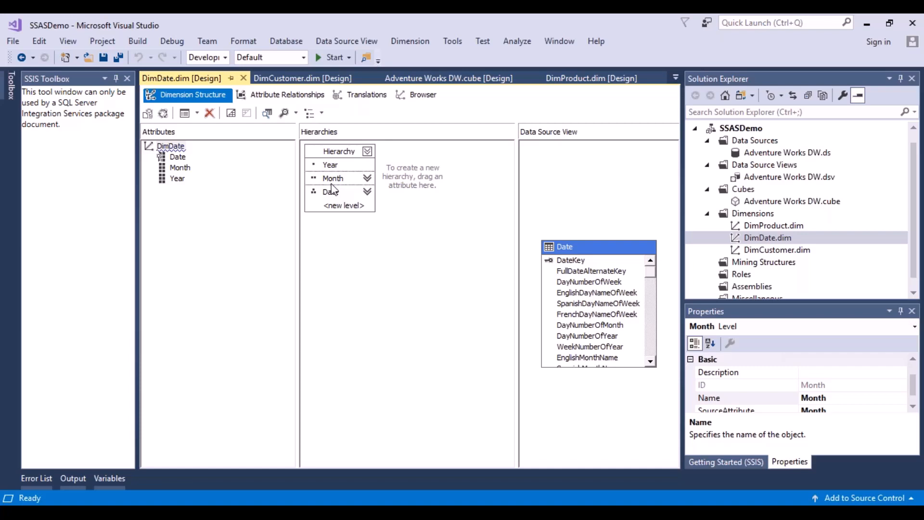
Add CalendarYear to the KeyColumns collection of DimDate's Month attribute
{"action": "left_click", "coordinate": [185, 171]}
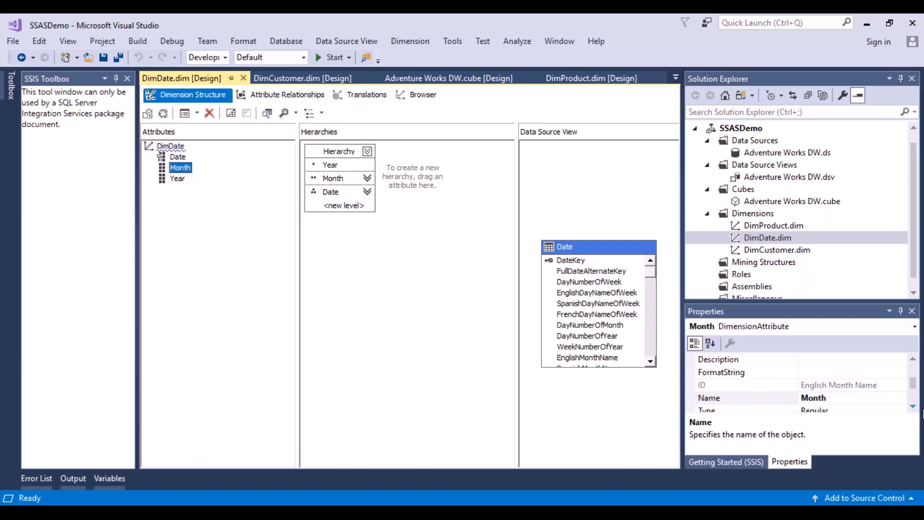
{"action": "left_click", "coordinate": [914, 408]}
{"action": "left_click", "coordinate": [913, 407]}
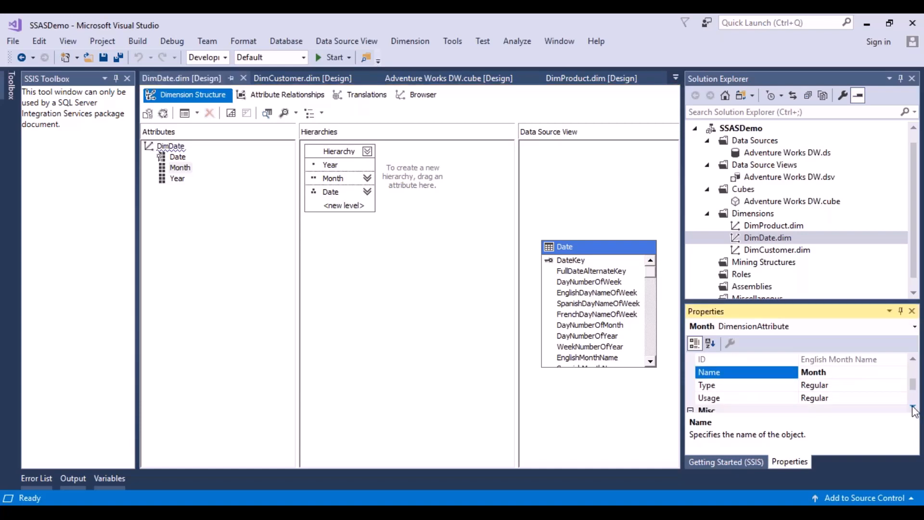
{"action": "left_click", "coordinate": [913, 407]}
{"action": "left_click", "coordinate": [913, 407]}
{"action": "left_click", "coordinate": [913, 407]}
{"action": "left_click", "coordinate": [914, 407]}
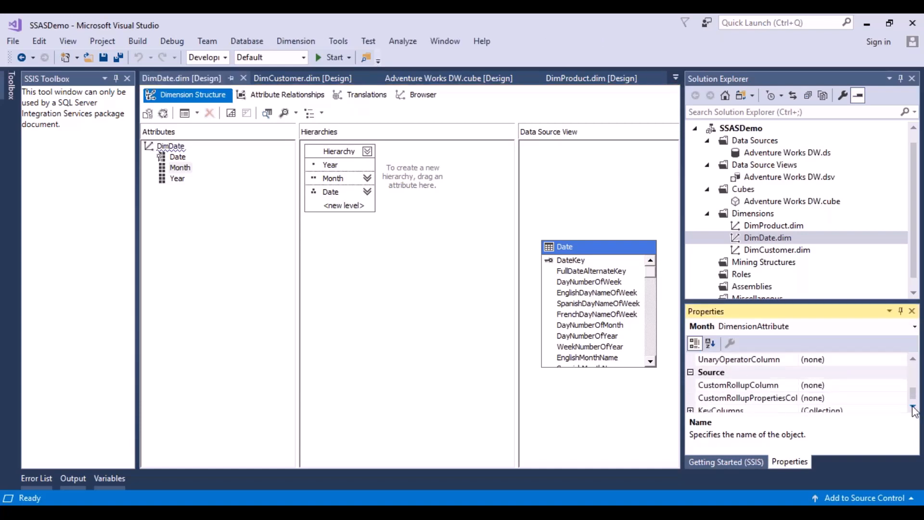
{"action": "left_click", "coordinate": [913, 407]}
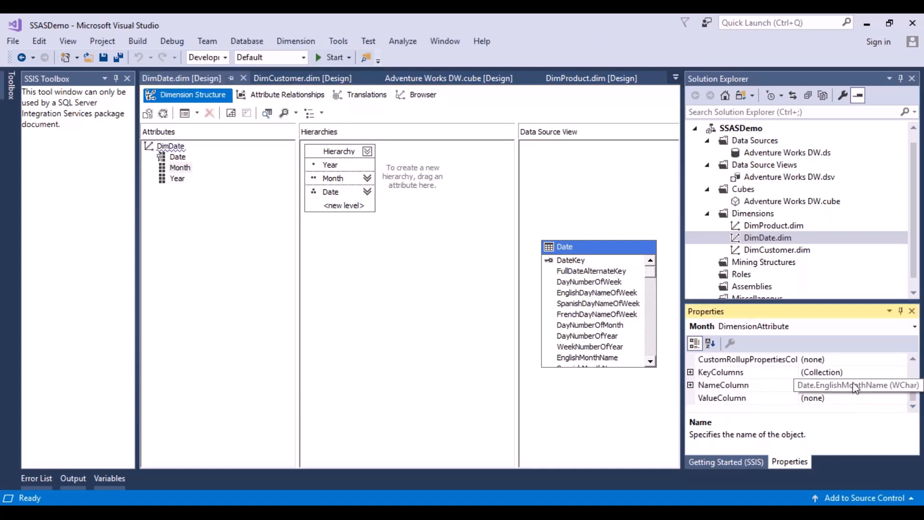
{"action": "left_click", "coordinate": [843, 372]}
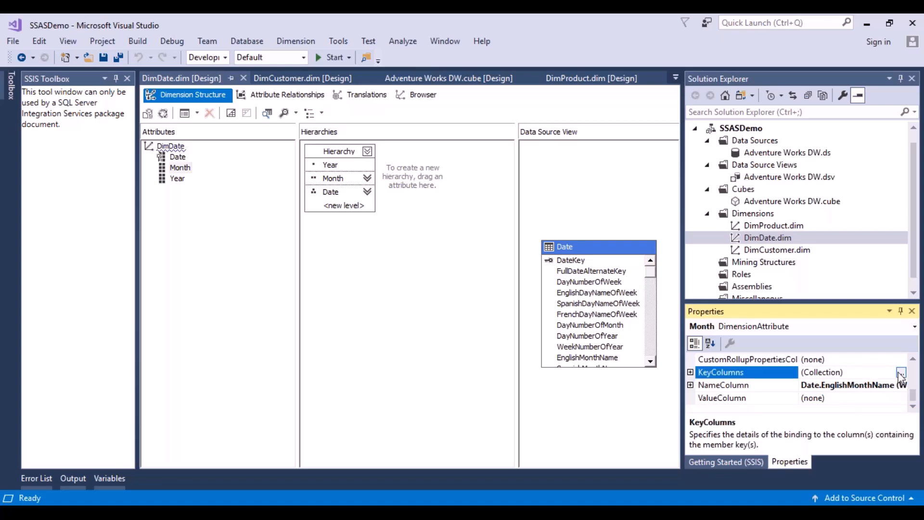
{"action": "left_click", "coordinate": [902, 373]}
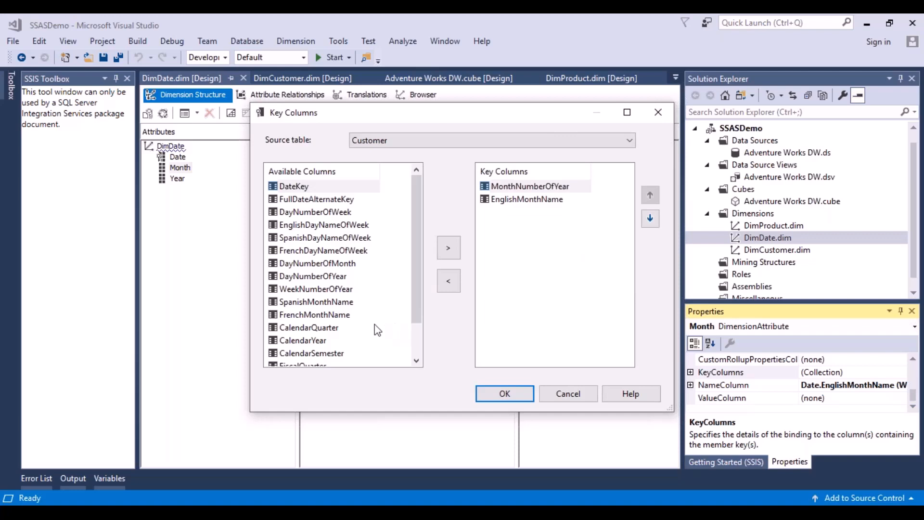
{"action": "left_click", "coordinate": [312, 341]}
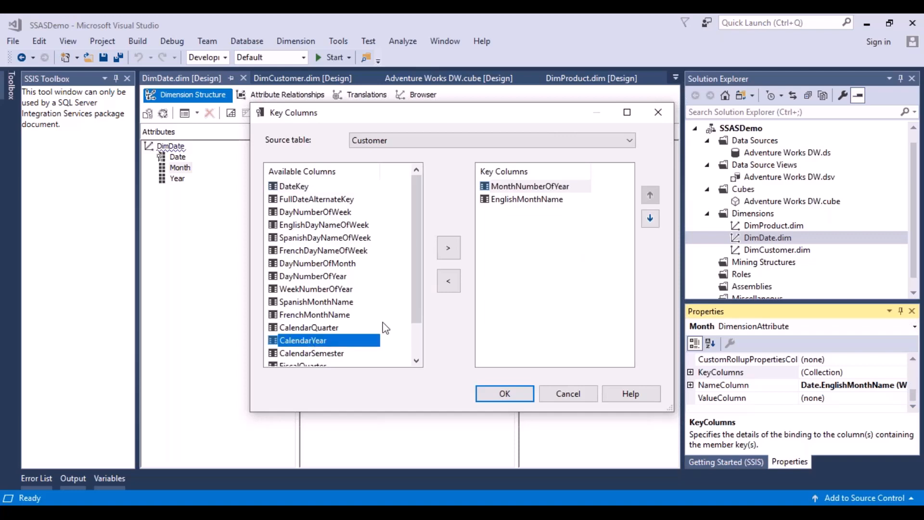
{"action": "left_click", "coordinate": [445, 248]}
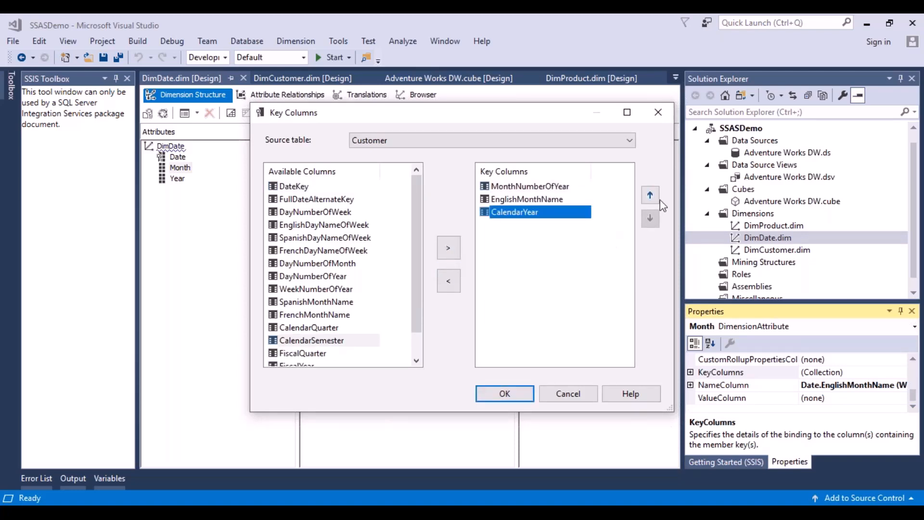
Move CalendarYear above MonthNumberOfYear and EnglishMonthName in the Month attribute's key columns and accept the change
{"action": "left_click", "coordinate": [648, 200]}
{"action": "left_click", "coordinate": [648, 200]}
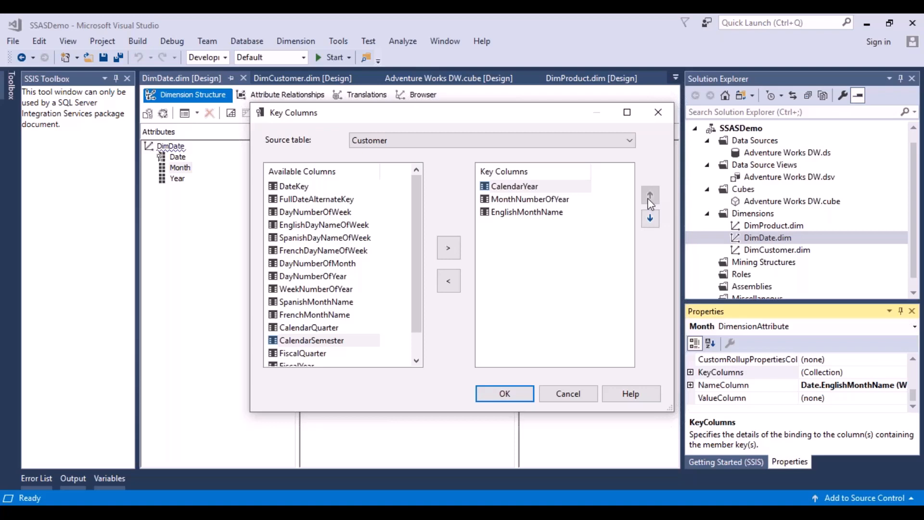
{"action": "left_click", "coordinate": [506, 401]}
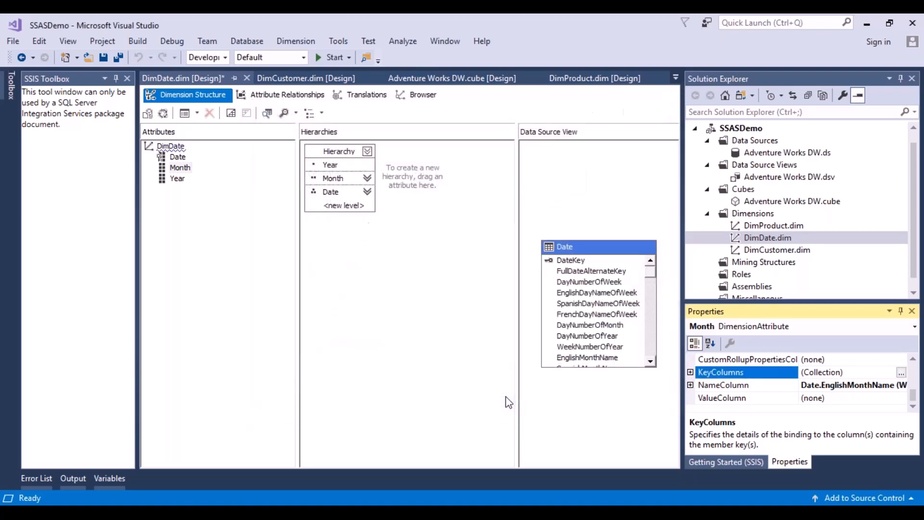
Save DimDate and deploy the SSASDemo project, including reconnecting the dimension browser to the server
{"action": "left_click", "coordinate": [106, 56]}
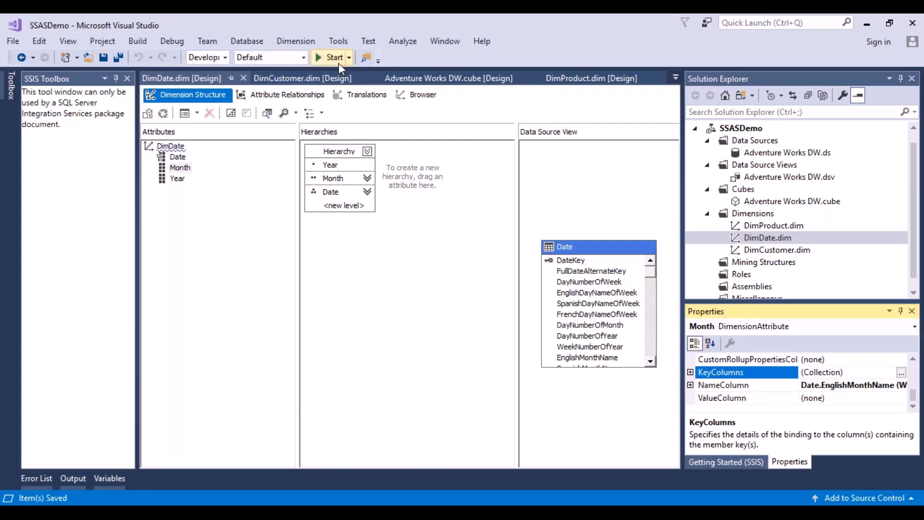
{"action": "left_click", "coordinate": [332, 57]}
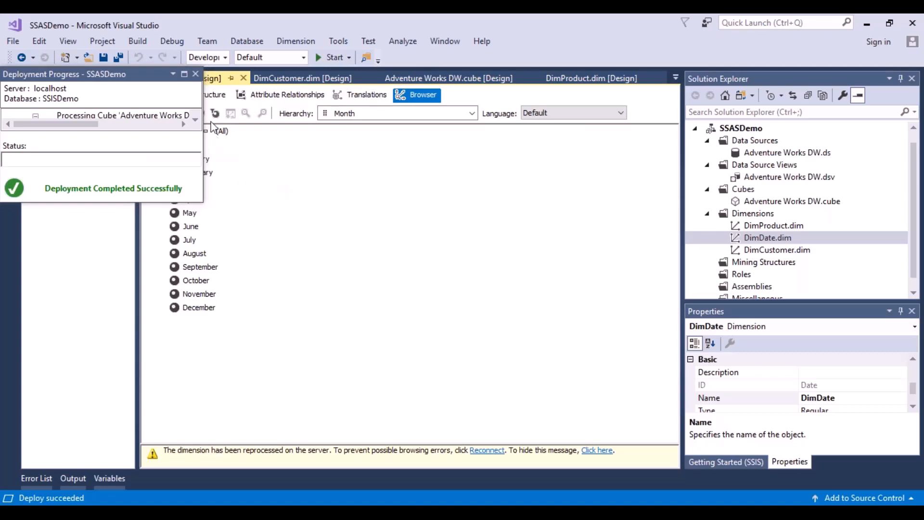
{"action": "left_click", "coordinate": [196, 75]}
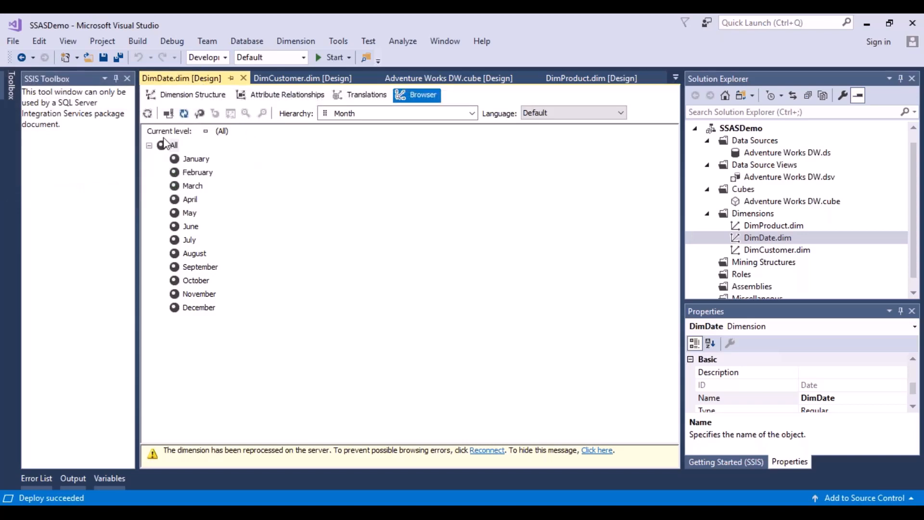
{"action": "left_click", "coordinate": [168, 114]}
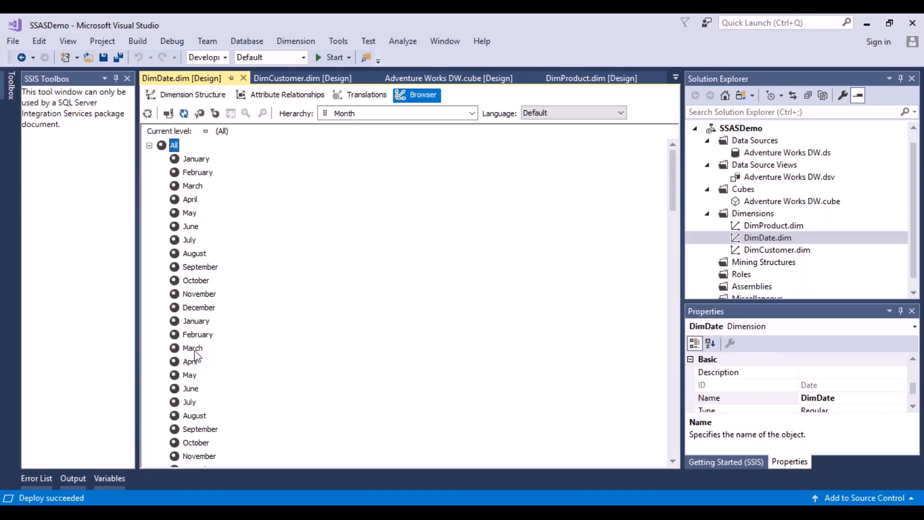
Browse the user-defined hierarchy of DimDate, drilling through 2005 and its January down to the dates
{"action": "left_click", "coordinate": [473, 114]}
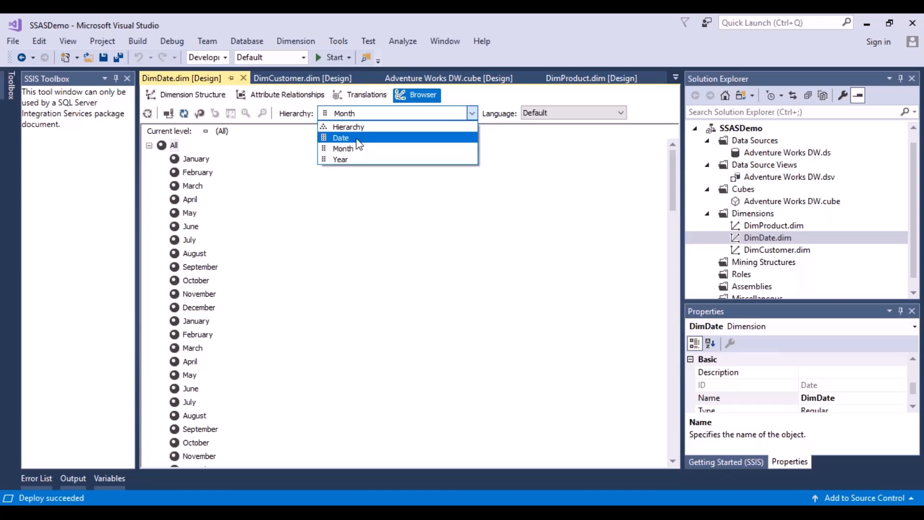
{"action": "left_click", "coordinate": [358, 127]}
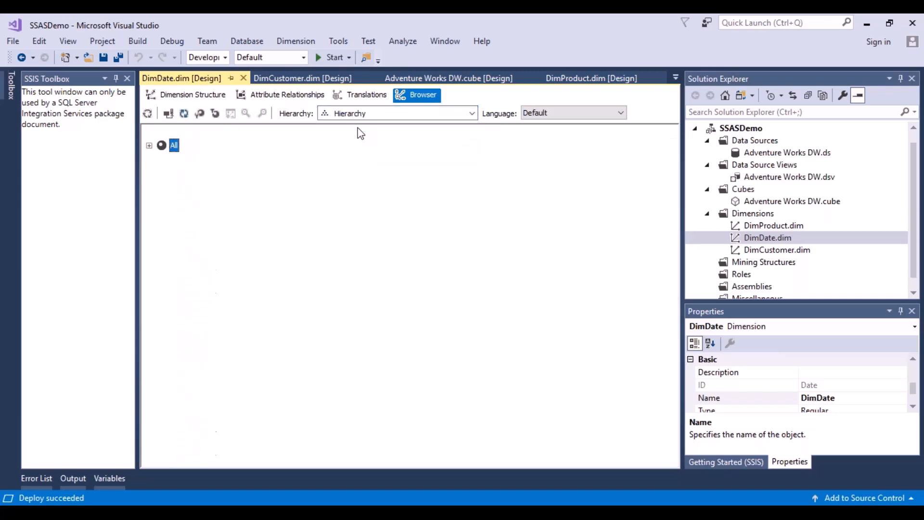
{"action": "left_click", "coordinate": [149, 146]}
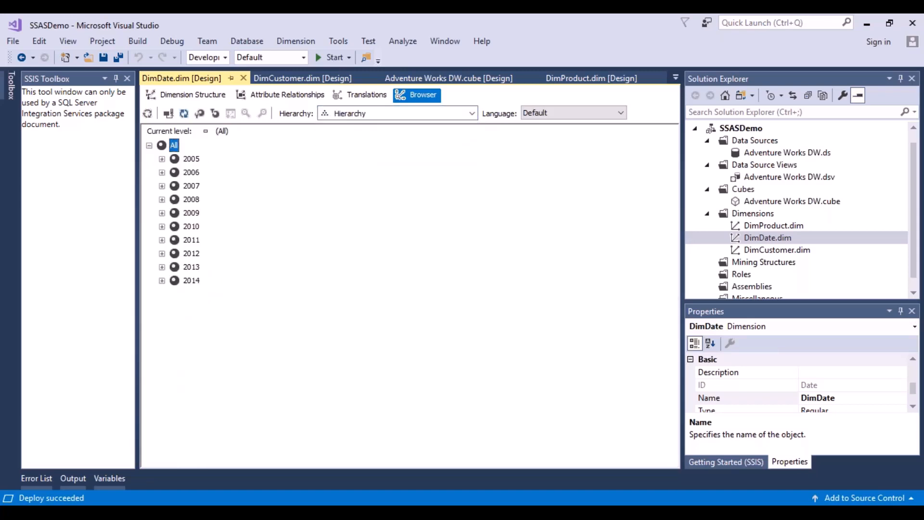
{"action": "left_click", "coordinate": [162, 159]}
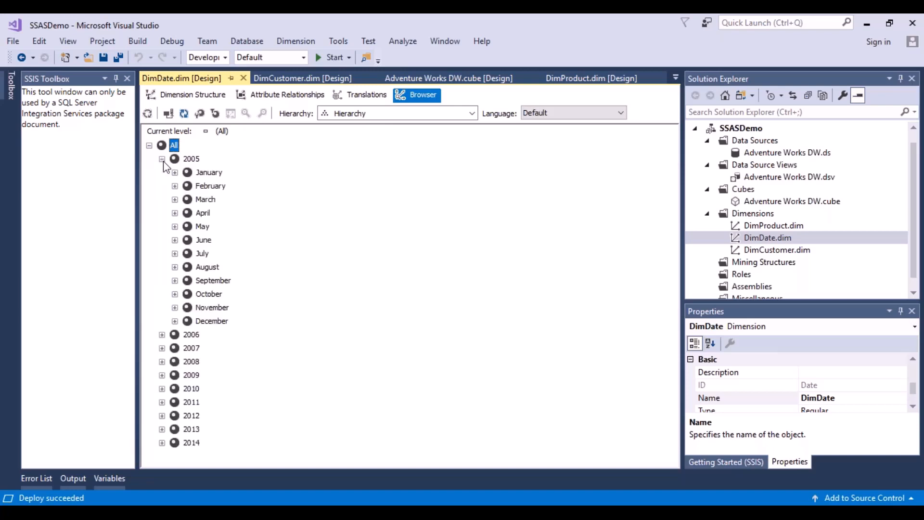
{"action": "left_click", "coordinate": [174, 173]}
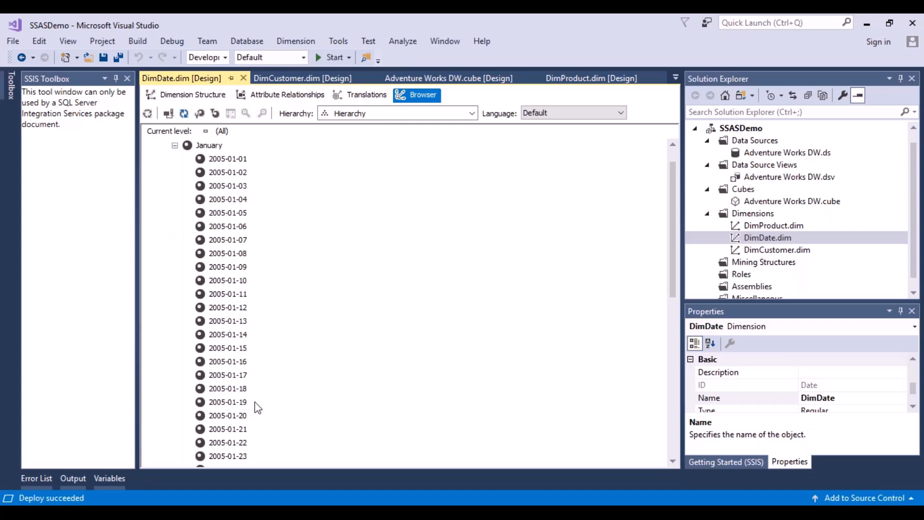
{"action": "left_click", "coordinate": [174, 145]}
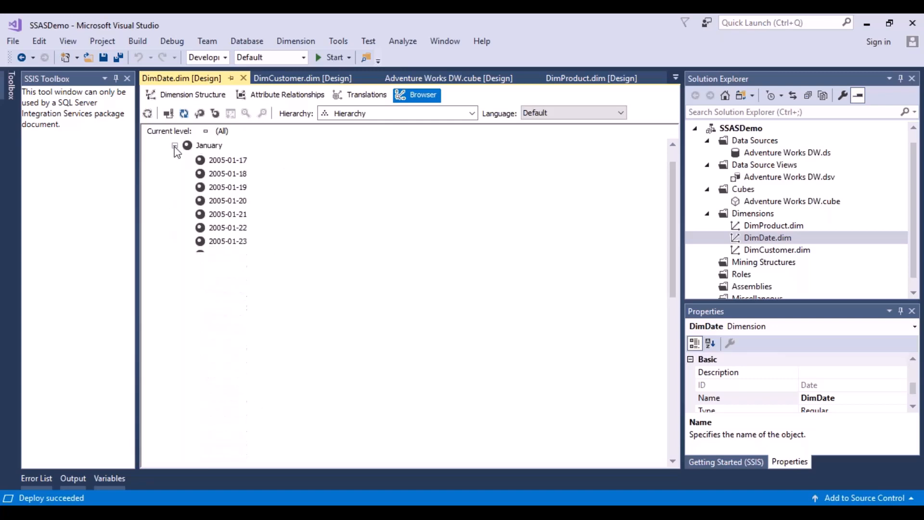
{"action": "left_click", "coordinate": [162, 159]}
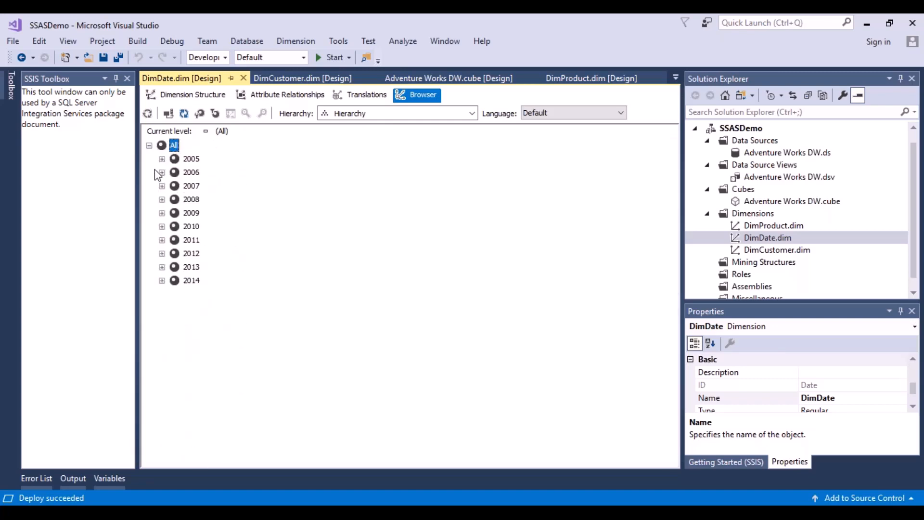
Drill into 2006 and its January to examine the dates, and collapse the year again
{"action": "left_click", "coordinate": [162, 172]}
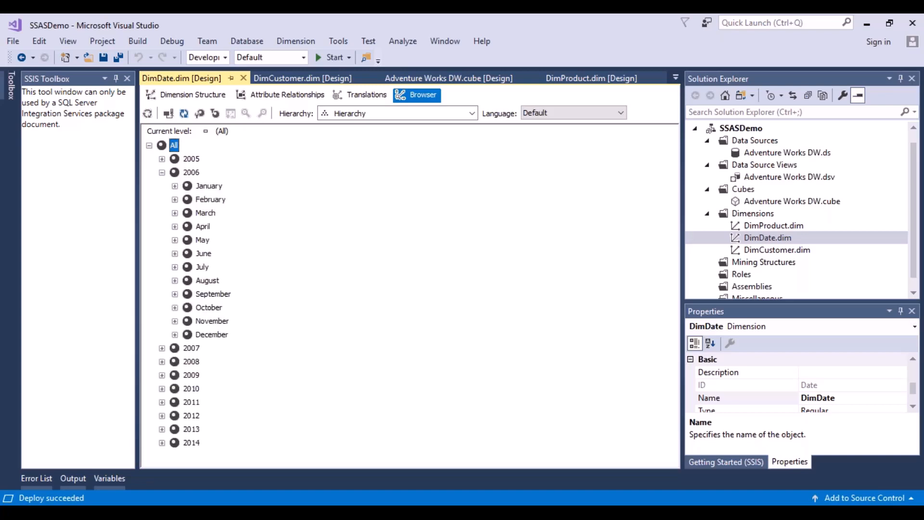
{"action": "left_click", "coordinate": [175, 187]}
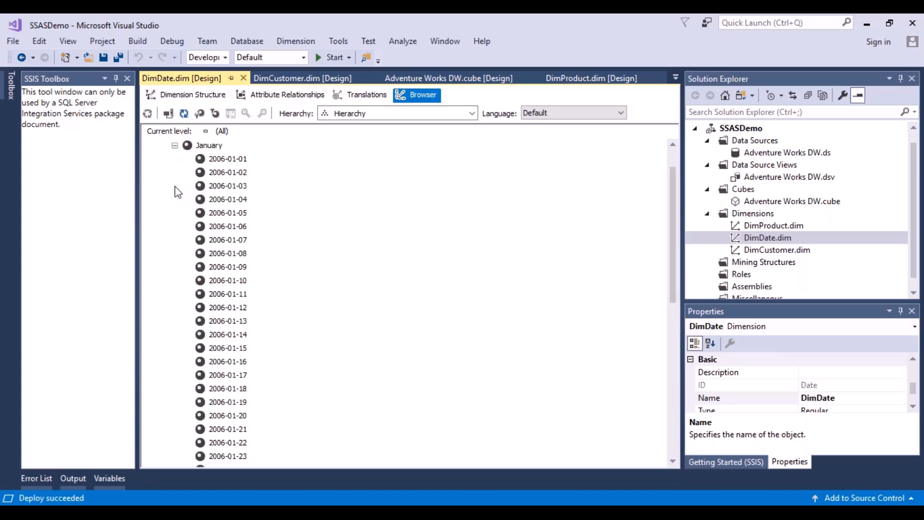
{"action": "left_click", "coordinate": [174, 146]}
{"action": "left_click", "coordinate": [175, 145]}
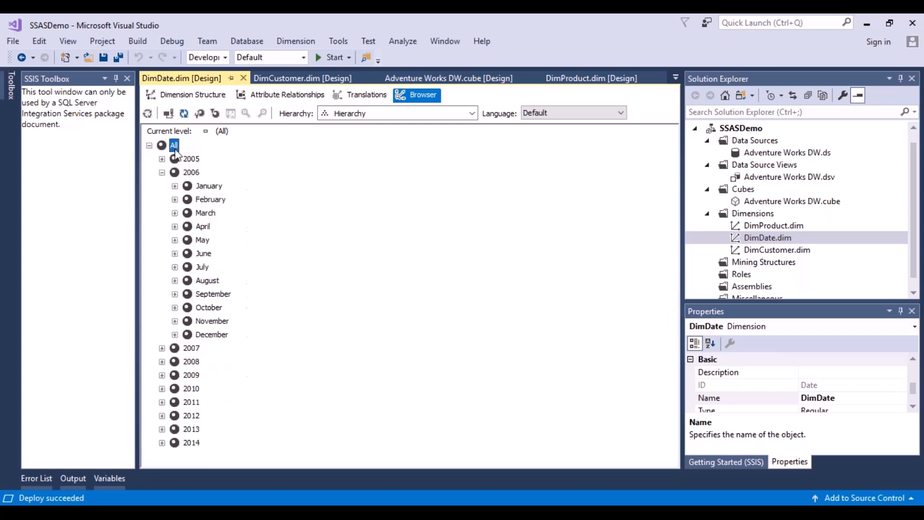
{"action": "left_click", "coordinate": [162, 172]}
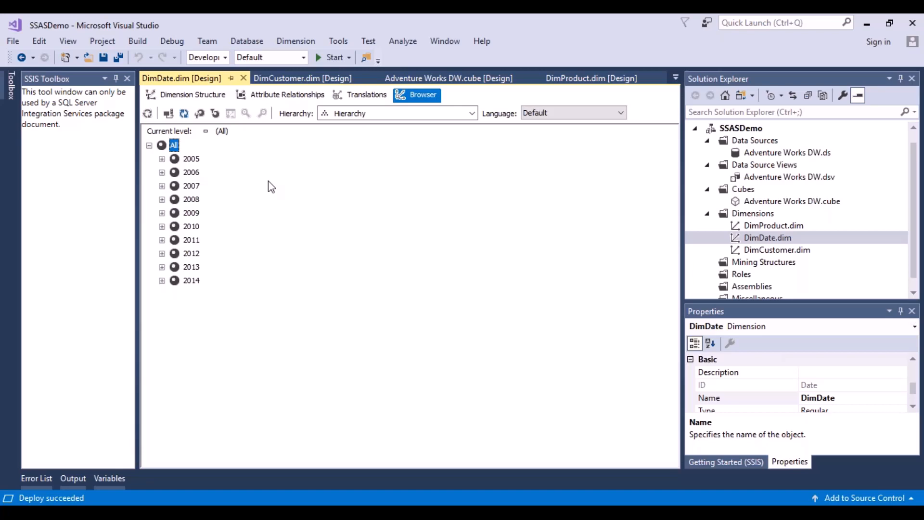
Browse the members of the separate Month attribute hierarchy in DimDate
{"action": "left_click", "coordinate": [472, 113]}
{"action": "left_click", "coordinate": [381, 136]}
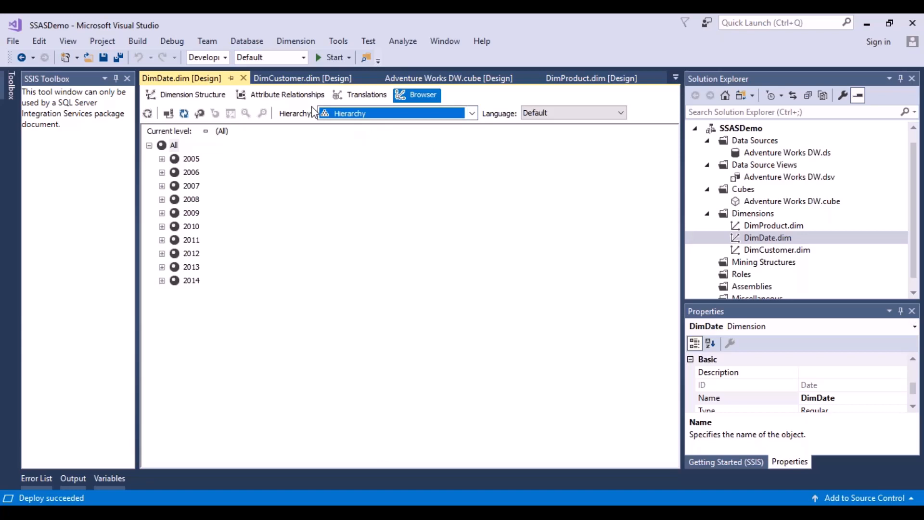
{"action": "left_click", "coordinate": [472, 113]}
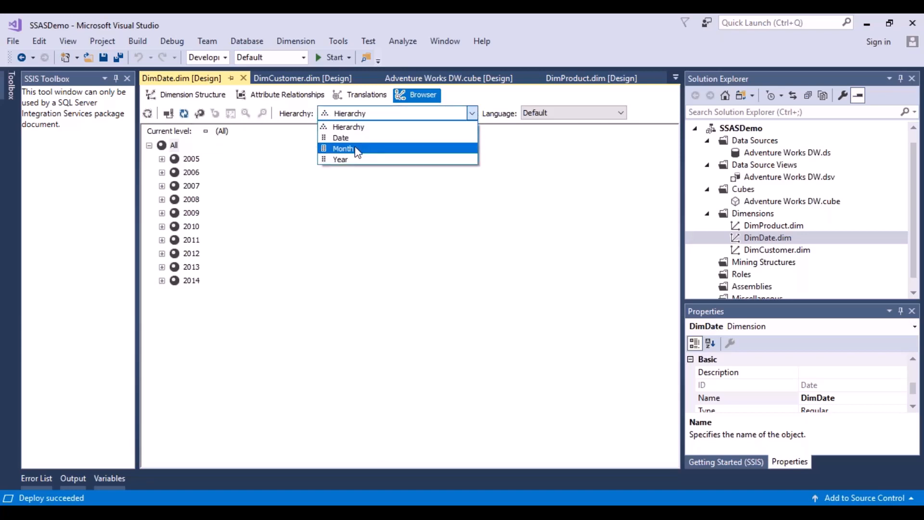
{"action": "left_click", "coordinate": [357, 151]}
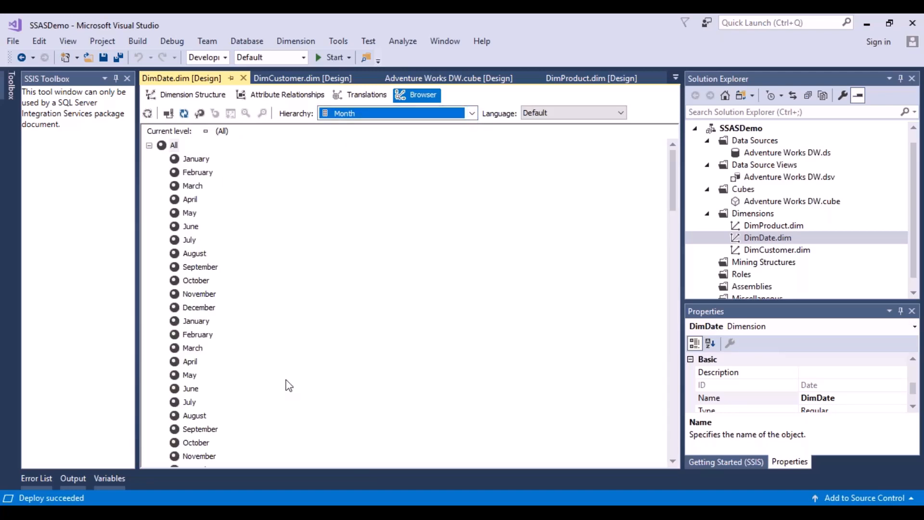
Set AttributeHierarchyVisible to False for the Month attribute in the DimDate dimension structure
{"action": "left_click", "coordinate": [202, 98]}
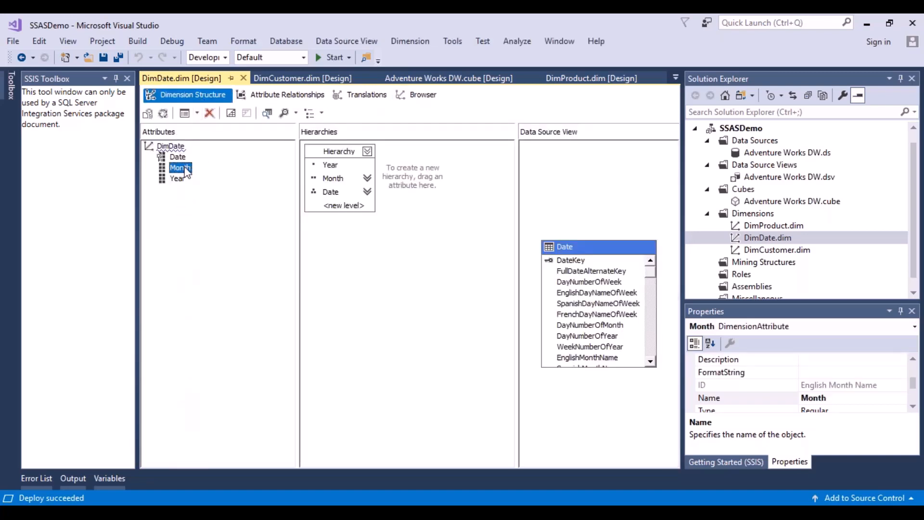
{"action": "left_click", "coordinate": [186, 168]}
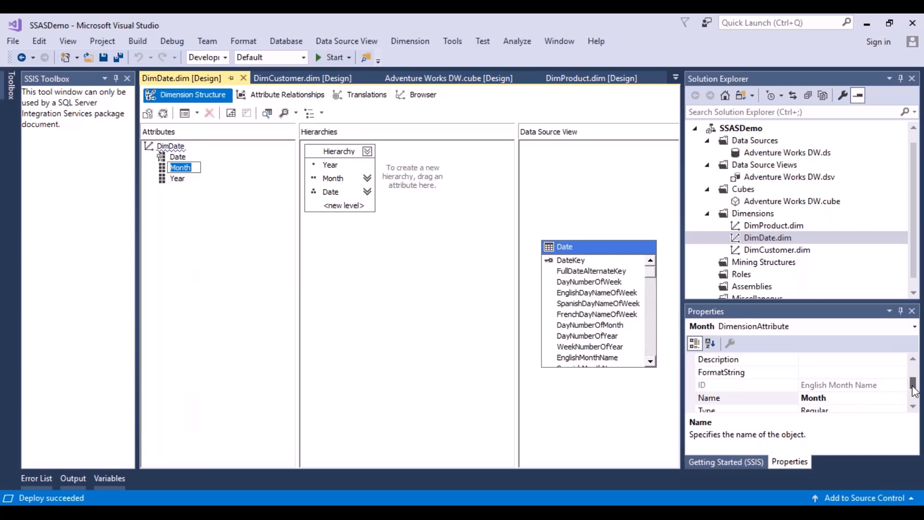
{"action": "left_click_drag", "start_coordinate": [913, 384], "coordinate": [913, 371]}
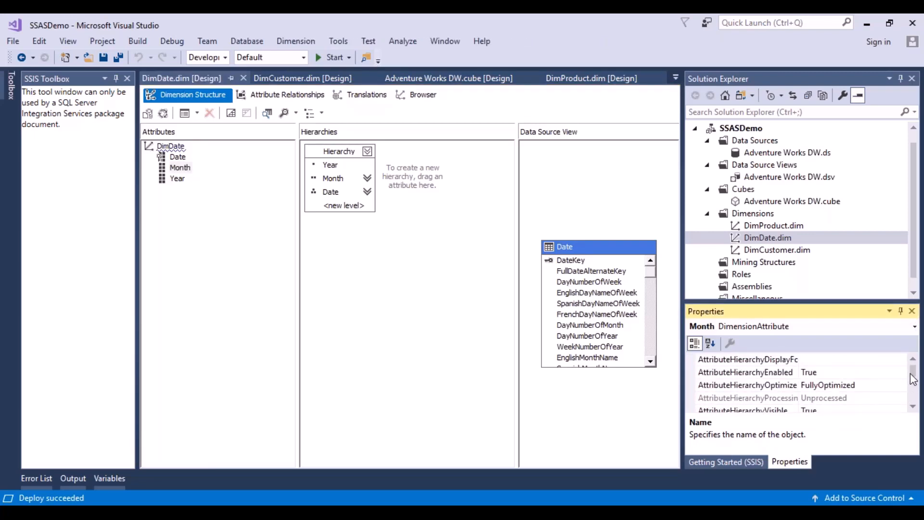
{"action": "left_click", "coordinate": [912, 408]}
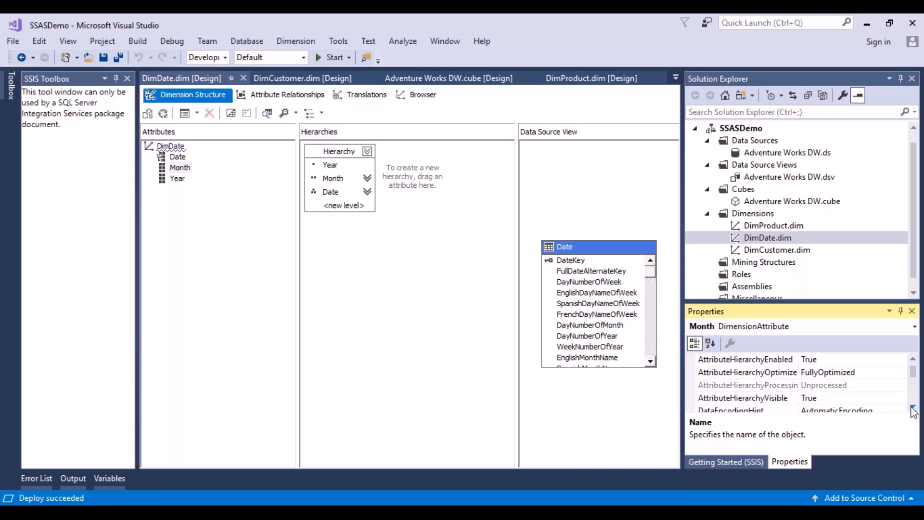
{"action": "left_click", "coordinate": [878, 398]}
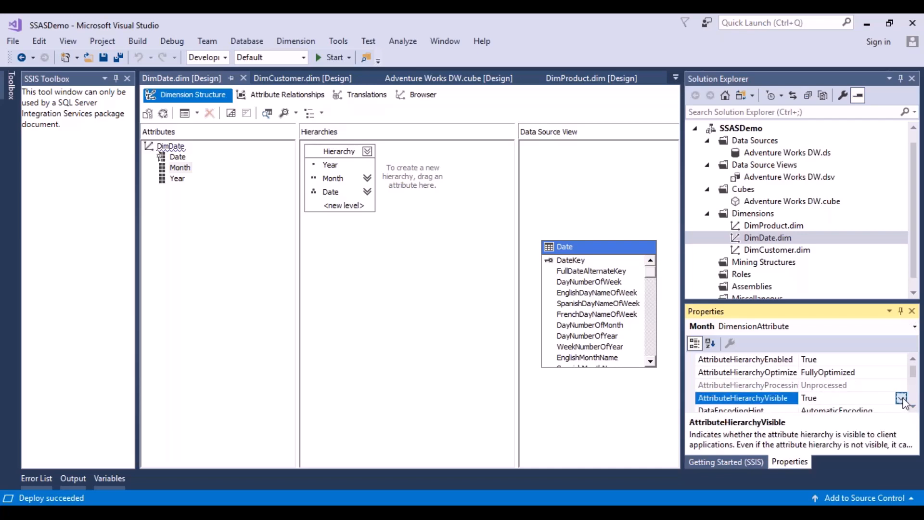
{"action": "left_click", "coordinate": [899, 398]}
{"action": "left_click", "coordinate": [809, 425]}
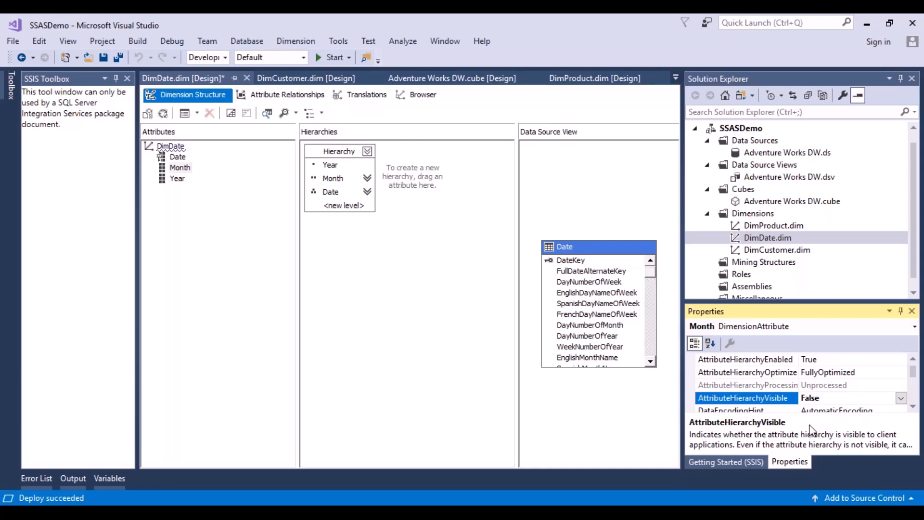
Save DimDate with its hidden Month attribute hierarchy and redeploy the SSASDemo project
{"action": "left_click", "coordinate": [105, 59]}
{"action": "left_click", "coordinate": [334, 57]}
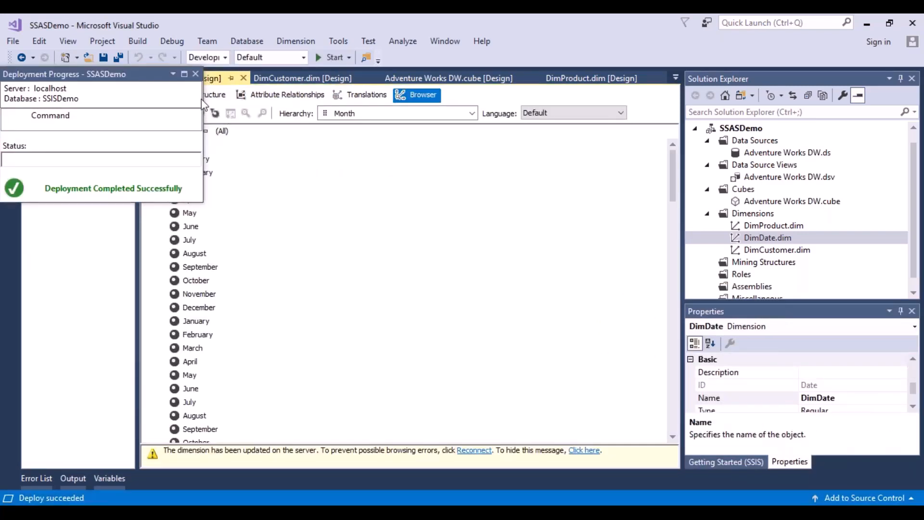
Reconnect the DimDate browser to the redeployed dimension and check which hierarchies are available for browsing
{"action": "left_click", "coordinate": [196, 74]}
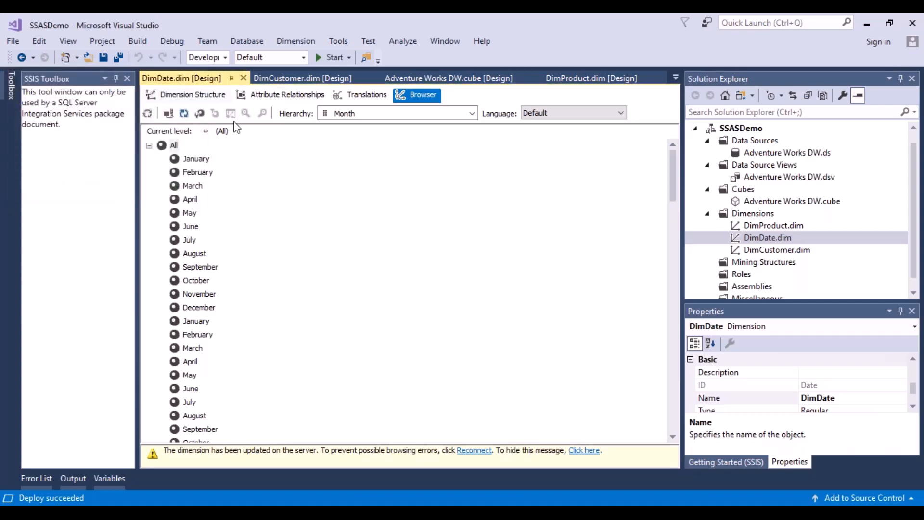
{"action": "left_click", "coordinate": [169, 116]}
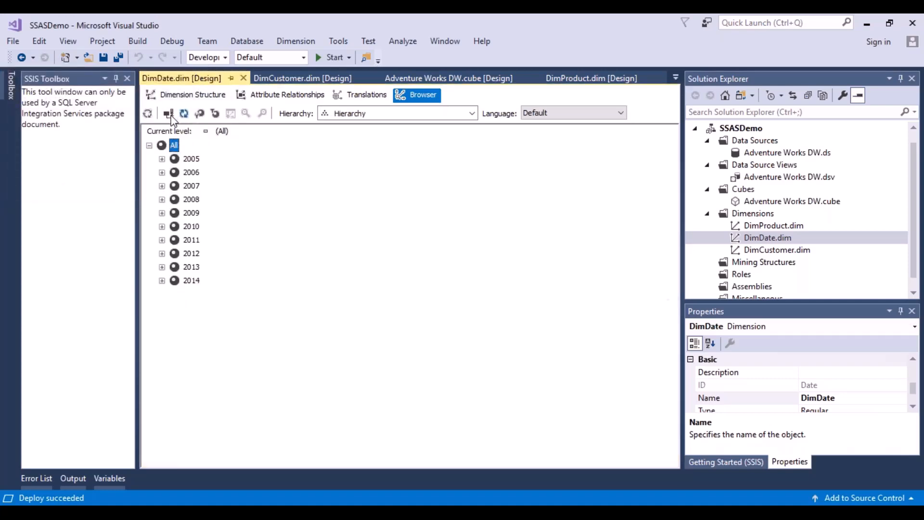
{"action": "left_click", "coordinate": [472, 114]}
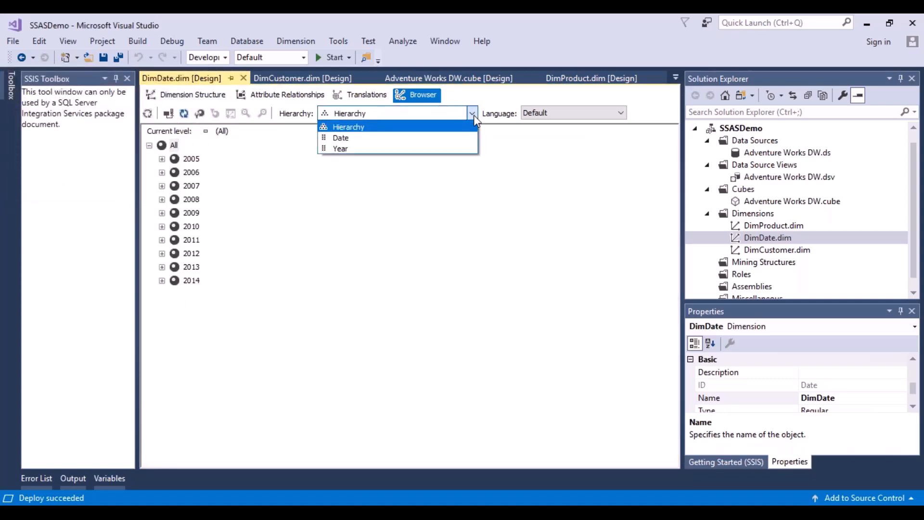
{"action": "left_click", "coordinate": [373, 157]}
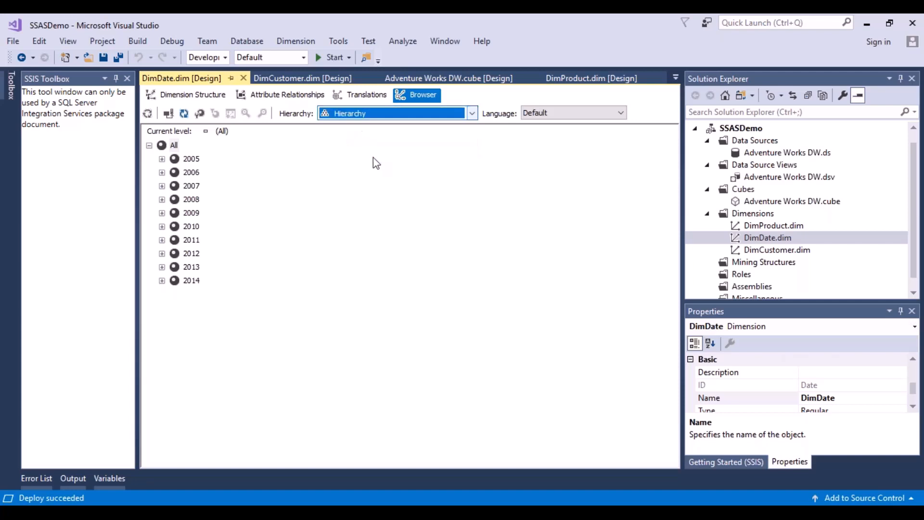
{"action": "left_click", "coordinate": [193, 95]}
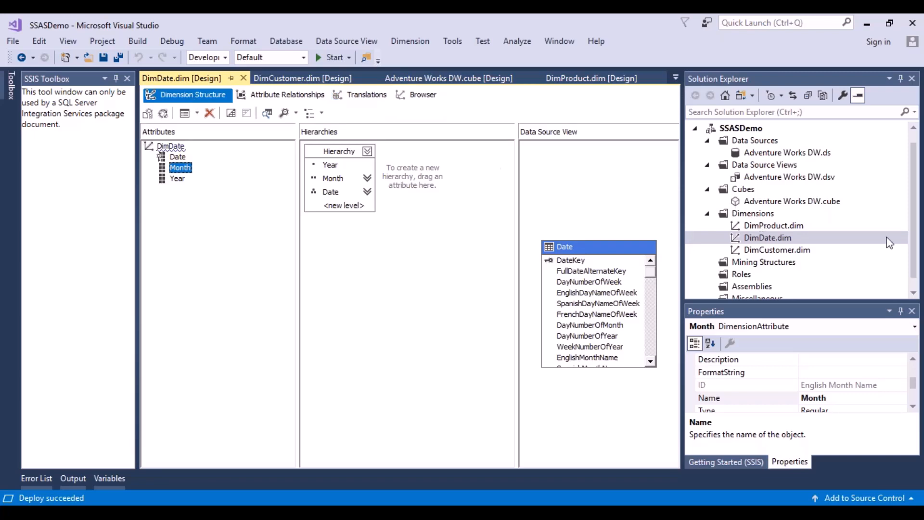
{"action": "left_click", "coordinate": [906, 237]}
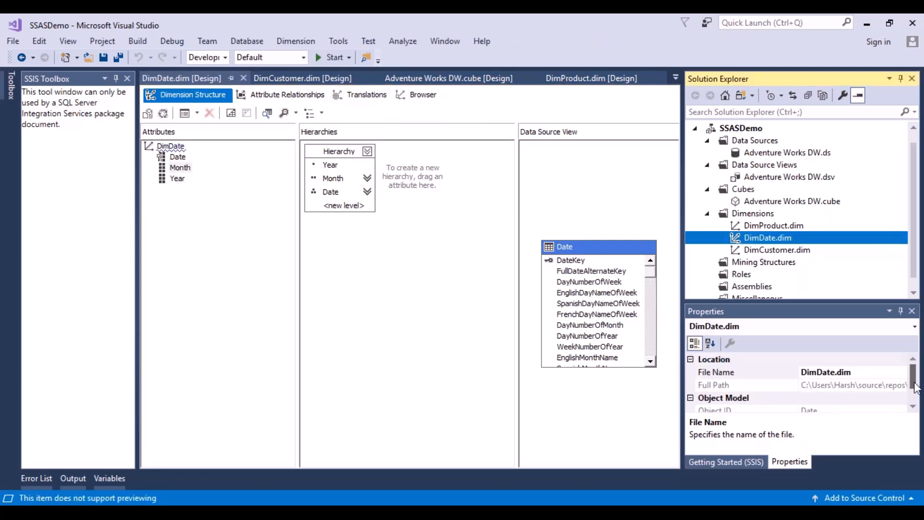
{"action": "left_click_drag", "start_coordinate": [913, 380], "coordinate": [914, 400]}
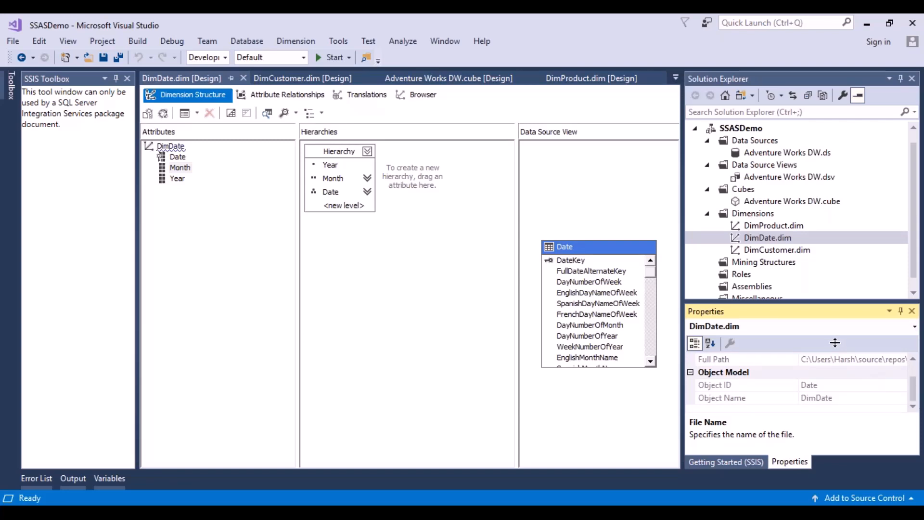
Open the DimProduct dimension in the browser and examine the Unknown member under Color and ProductHierarchy
{"action": "double_click", "coordinate": [784, 224]}
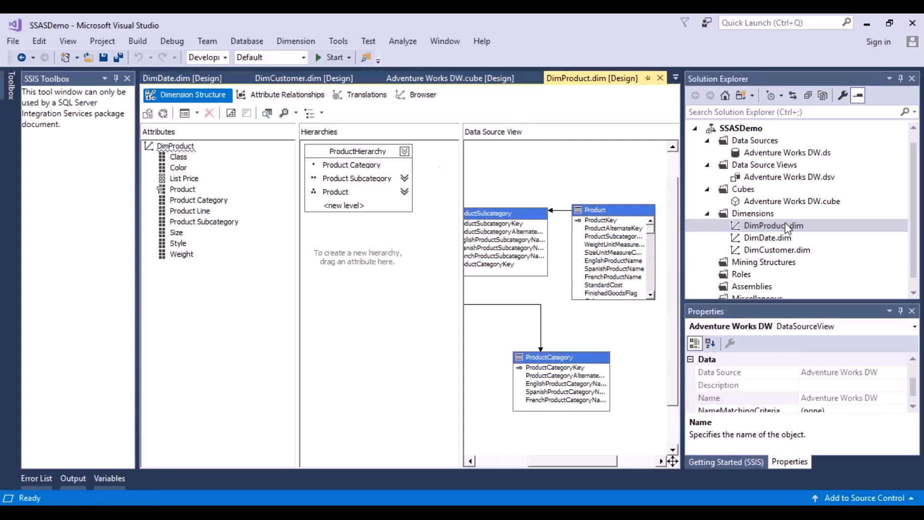
{"action": "left_click", "coordinate": [415, 96]}
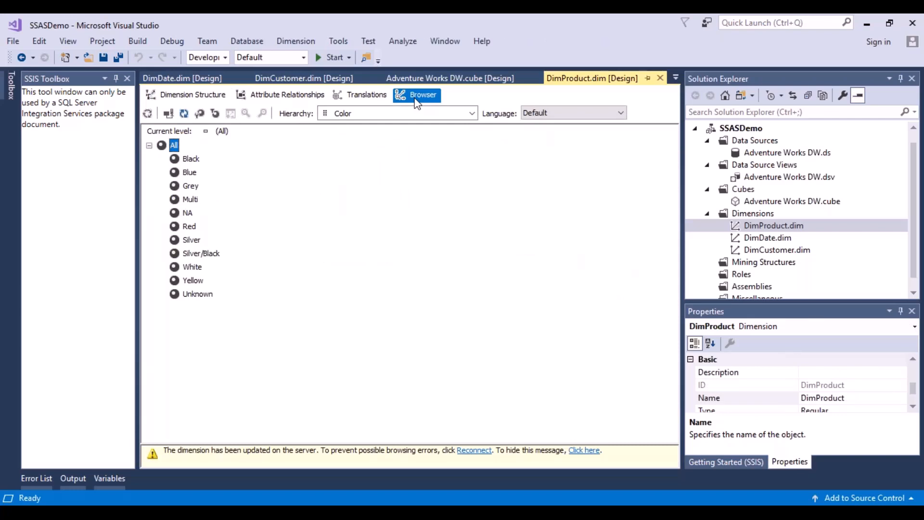
{"action": "left_click", "coordinate": [193, 294]}
{"action": "left_click", "coordinate": [473, 114]}
{"action": "left_click", "coordinate": [352, 125]}
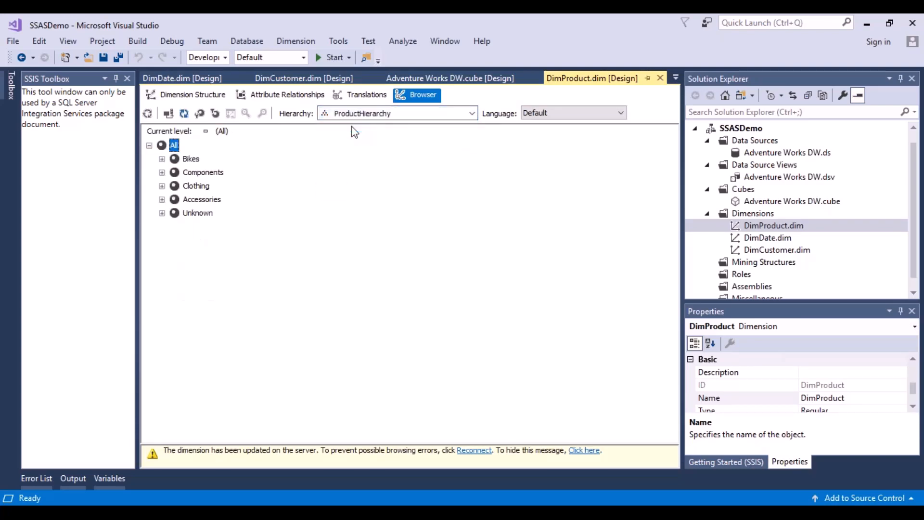
{"action": "left_click", "coordinate": [161, 212]}
{"action": "left_click", "coordinate": [172, 225]}
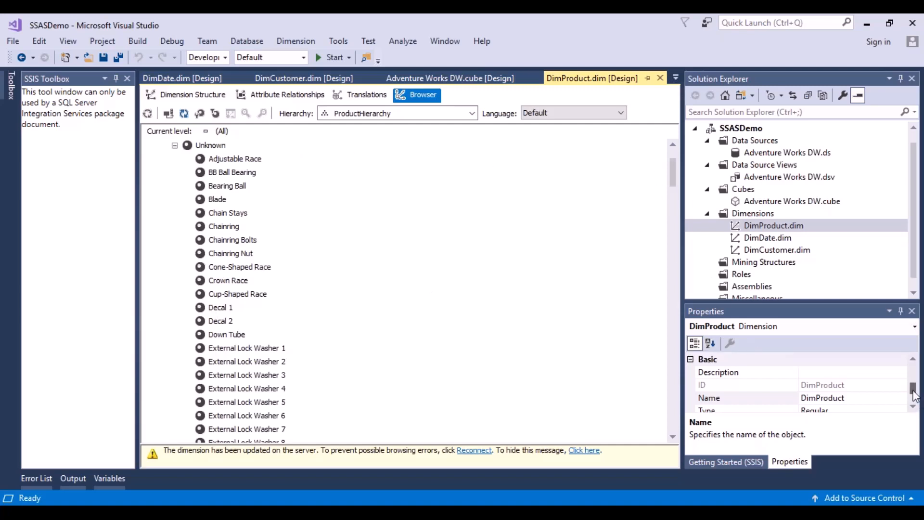
Set the UnknownMember property of the DimProduct dimension to Visible
{"action": "left_click_drag", "start_coordinate": [913, 393], "coordinate": [913, 376]}
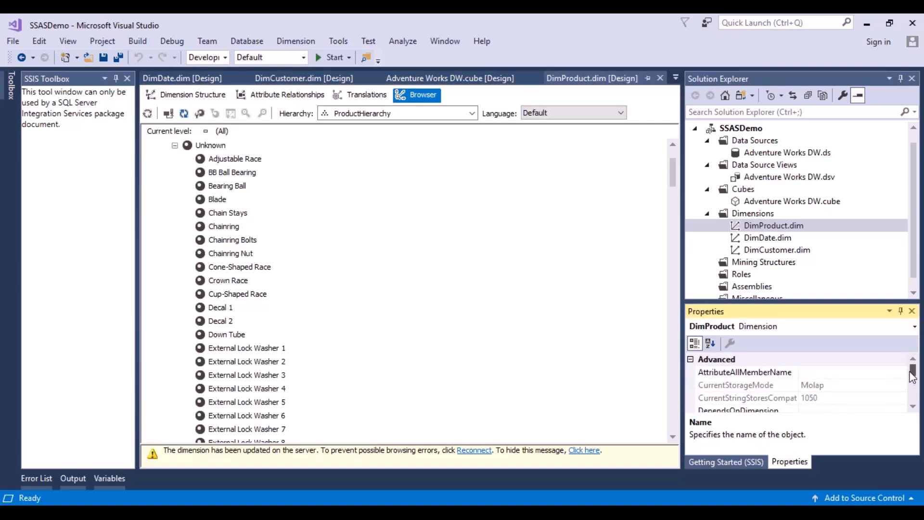
{"action": "left_click", "coordinate": [912, 407]}
{"action": "left_click", "coordinate": [912, 407]}
{"action": "left_click", "coordinate": [912, 407]}
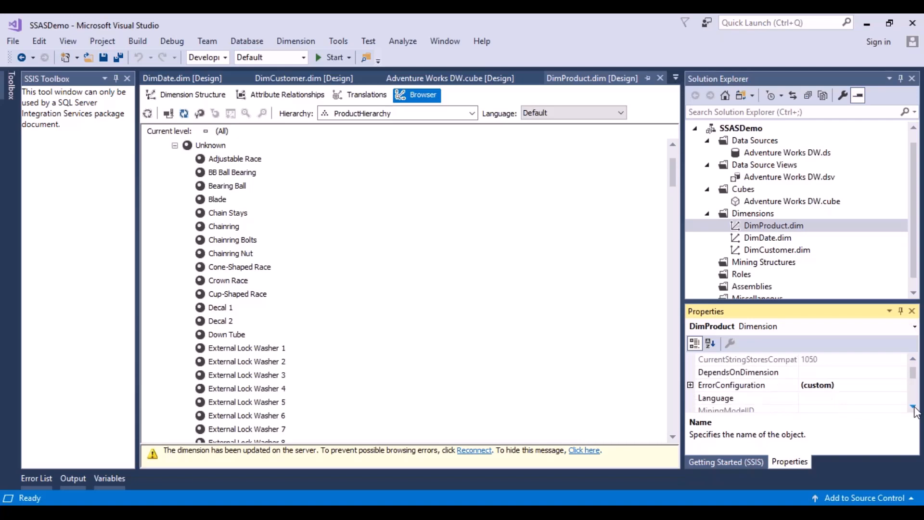
{"action": "left_click", "coordinate": [913, 407]}
{"action": "left_click", "coordinate": [913, 407]}
{"action": "left_click", "coordinate": [912, 407]}
{"action": "left_click", "coordinate": [912, 407]}
{"action": "left_click", "coordinate": [913, 407]}
{"action": "left_click", "coordinate": [913, 407]}
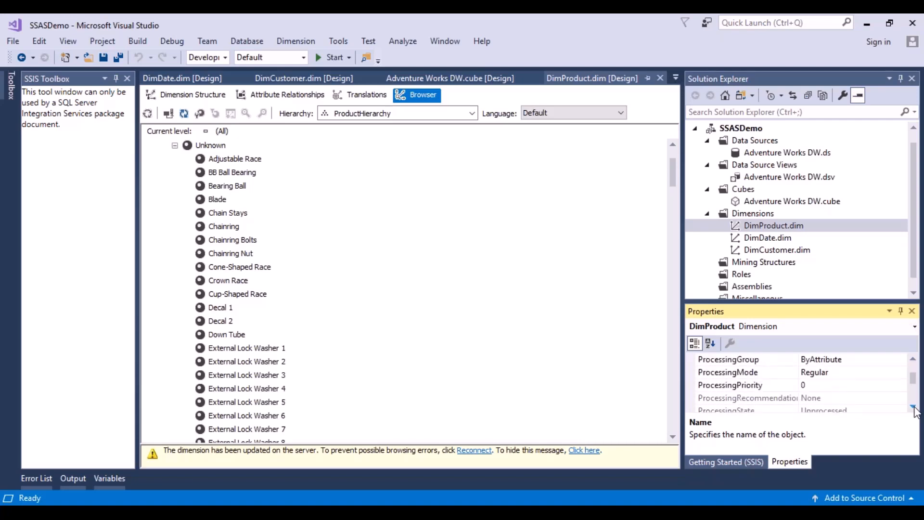
{"action": "left_click", "coordinate": [913, 407]}
{"action": "left_click", "coordinate": [912, 407]}
{"action": "left_click", "coordinate": [912, 407]}
{"action": "left_click", "coordinate": [912, 407]}
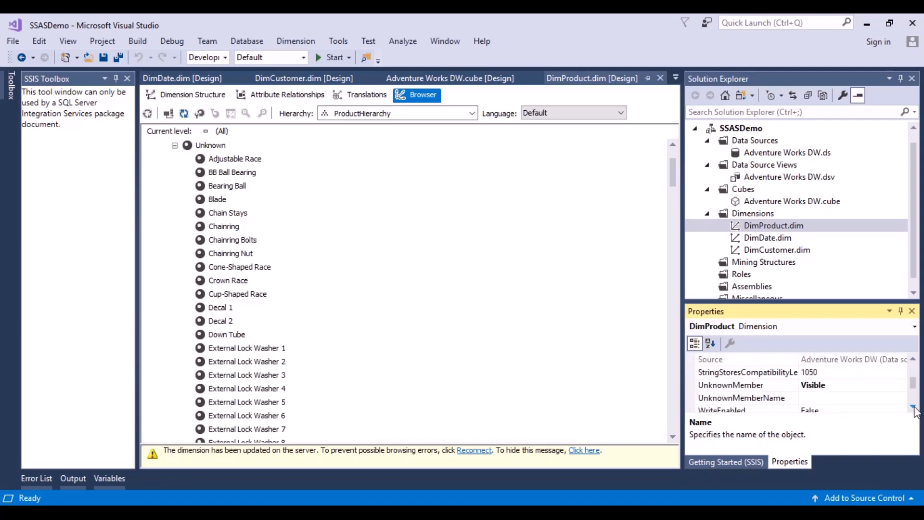
{"action": "left_click", "coordinate": [913, 407]}
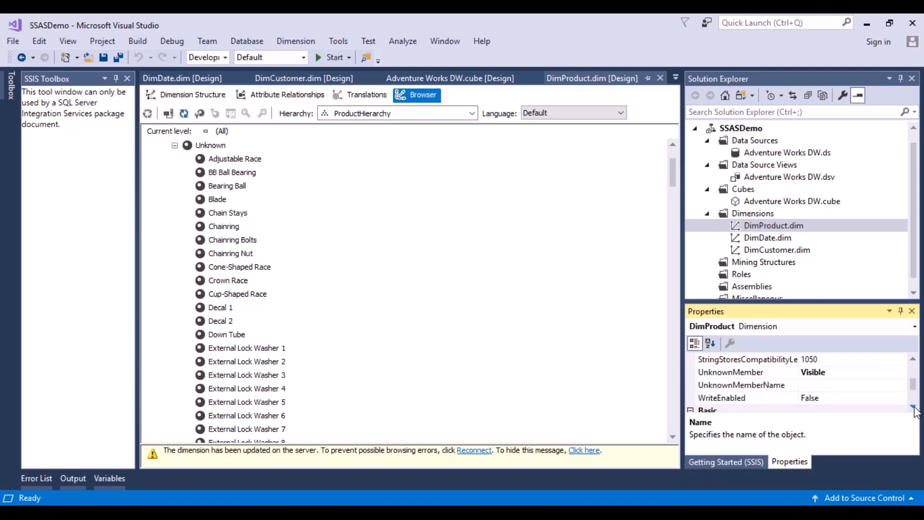
{"action": "left_click", "coordinate": [744, 375]}
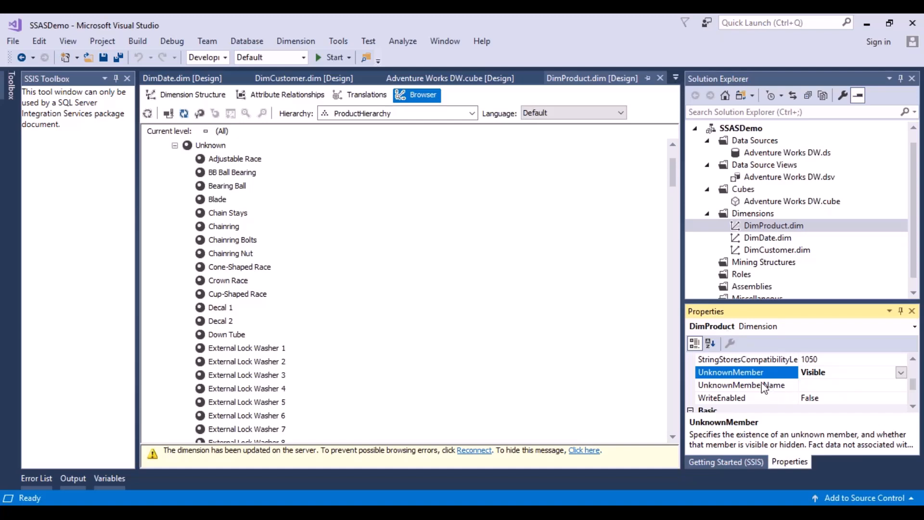
{"action": "left_click", "coordinate": [902, 373]}
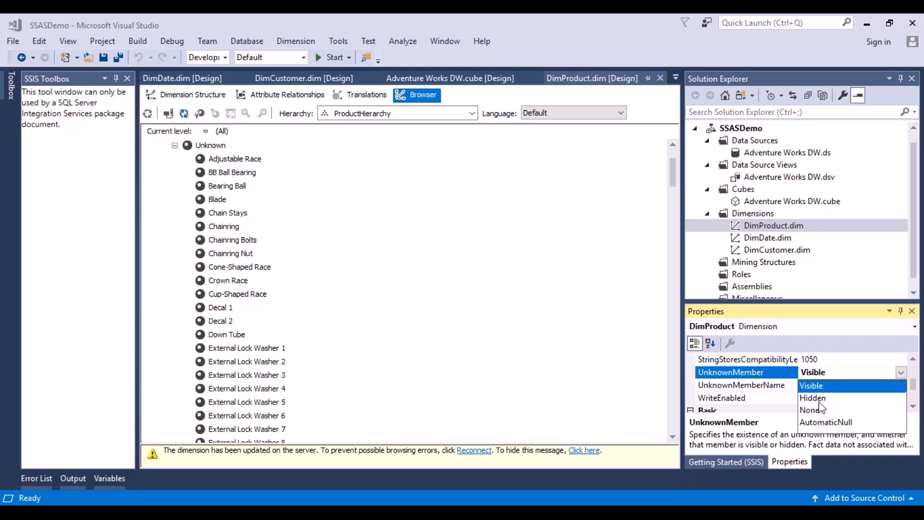
{"action": "left_click", "coordinate": [808, 387]}
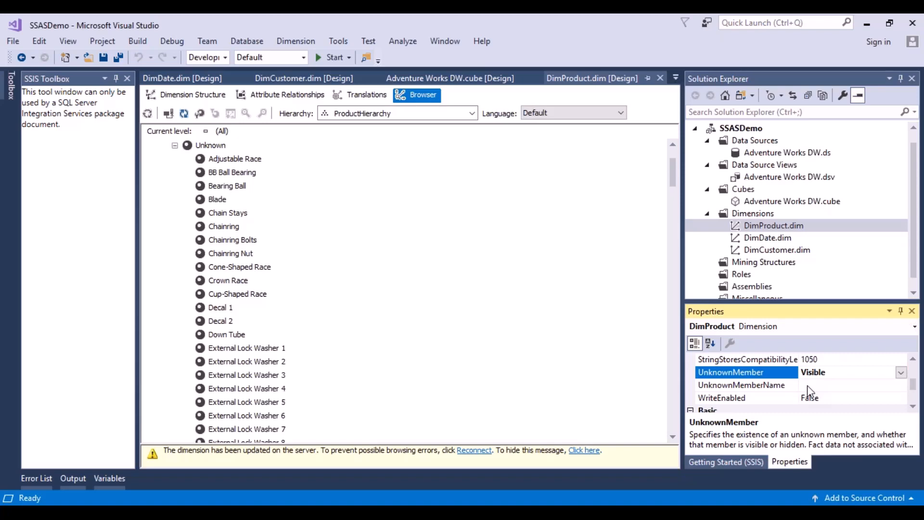
Set the UnknownMemberName property of the DimProduct dimension to NA
{"action": "left_click", "coordinate": [828, 384]}
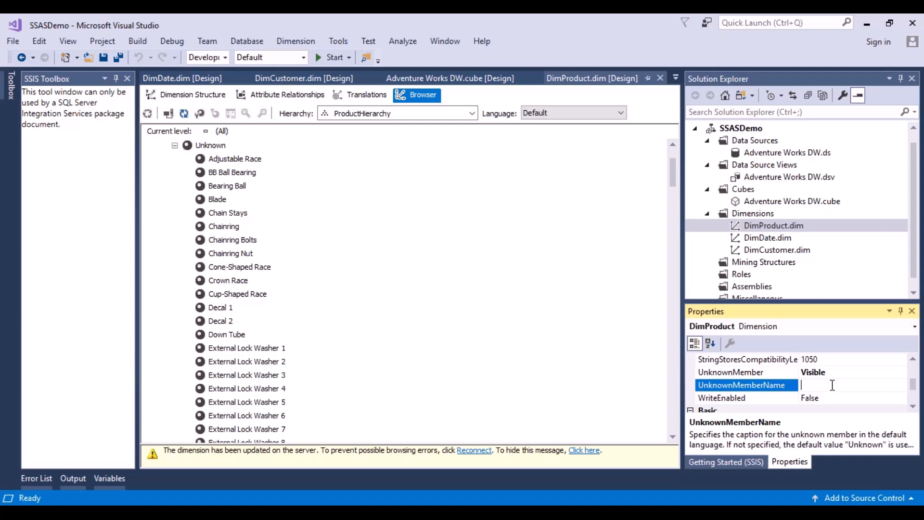
{"action": "type", "text": "NA"}
{"action": "left_click", "coordinate": [365, 169]}
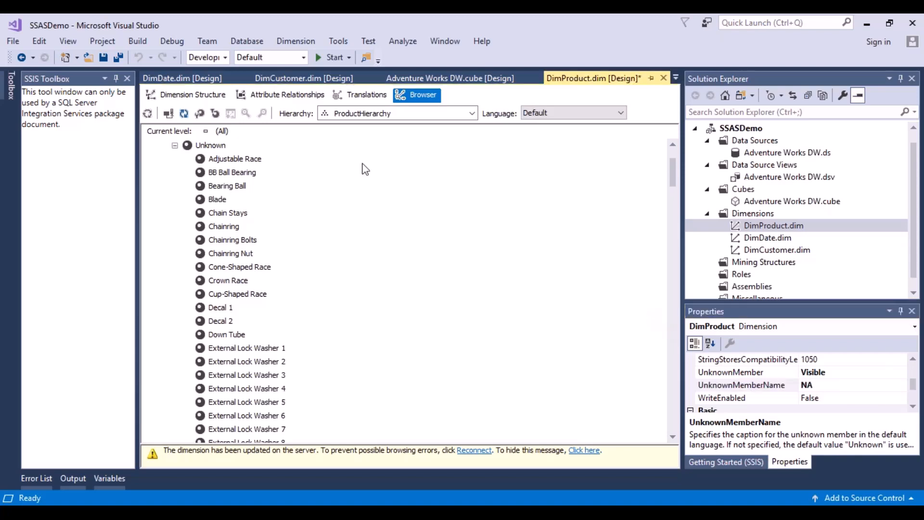
Save DimProduct with its new unknown member caption and redeploy the SSASDemo project
{"action": "left_click", "coordinate": [103, 57]}
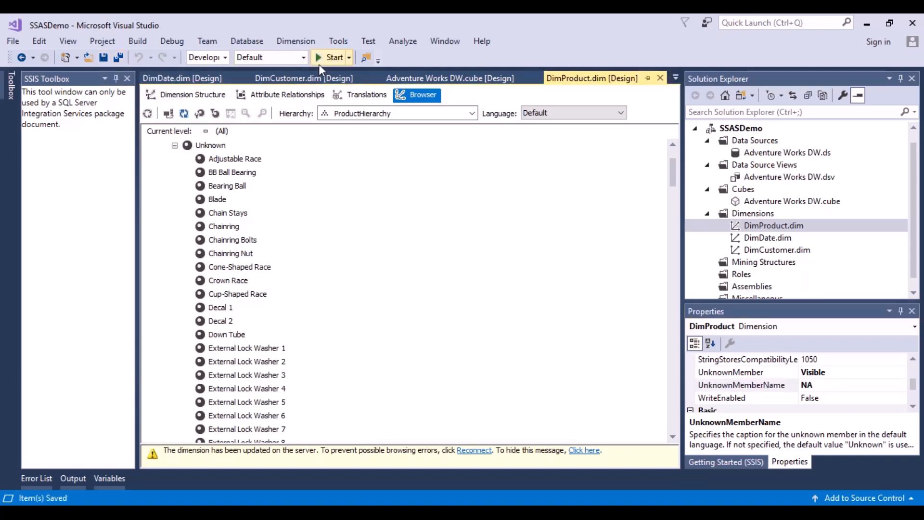
{"action": "left_click", "coordinate": [332, 57]}
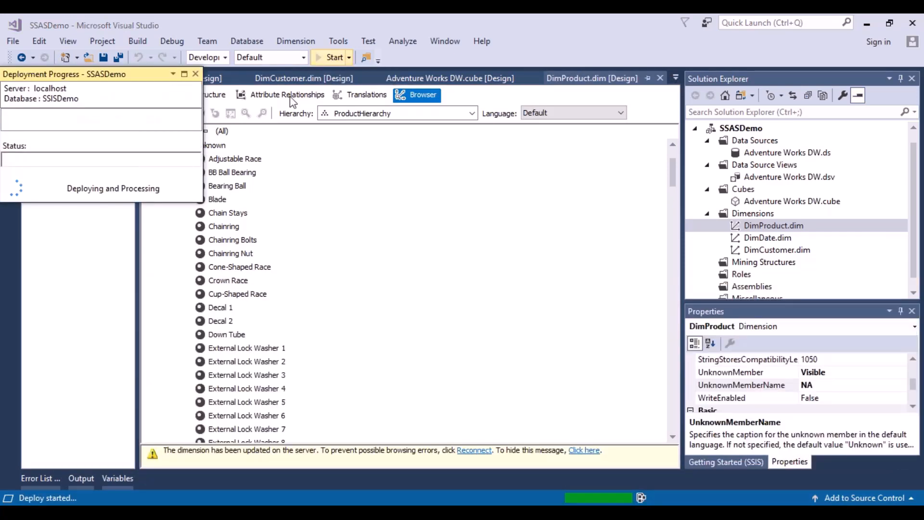
{"action": "left_click", "coordinate": [196, 73]}
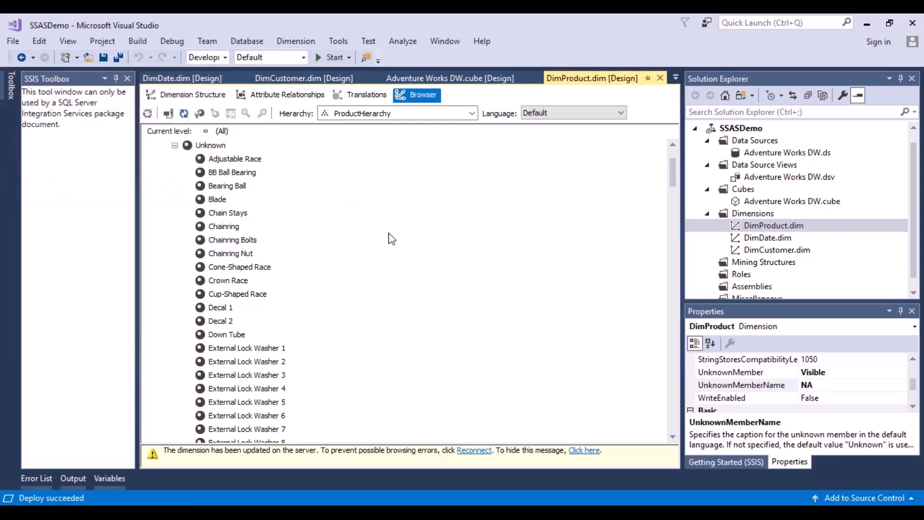
Reconnect the DimProduct browser and examine the NA category, its NA subcategory and the products beneath them in ProductHierarchy
{"action": "left_click", "coordinate": [169, 113]}
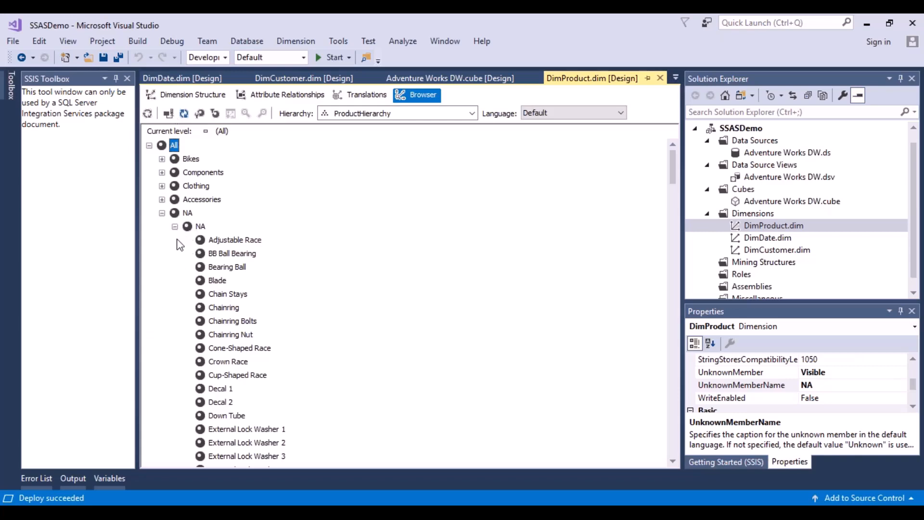
{"action": "left_click", "coordinate": [201, 227]}
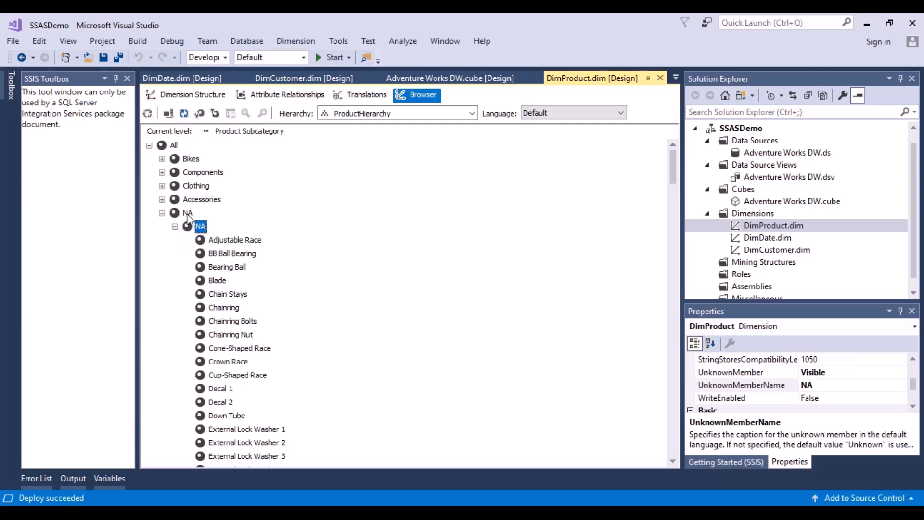
{"action": "left_click", "coordinate": [188, 212]}
{"action": "left_click", "coordinate": [244, 241]}
{"action": "left_click", "coordinate": [242, 254]}
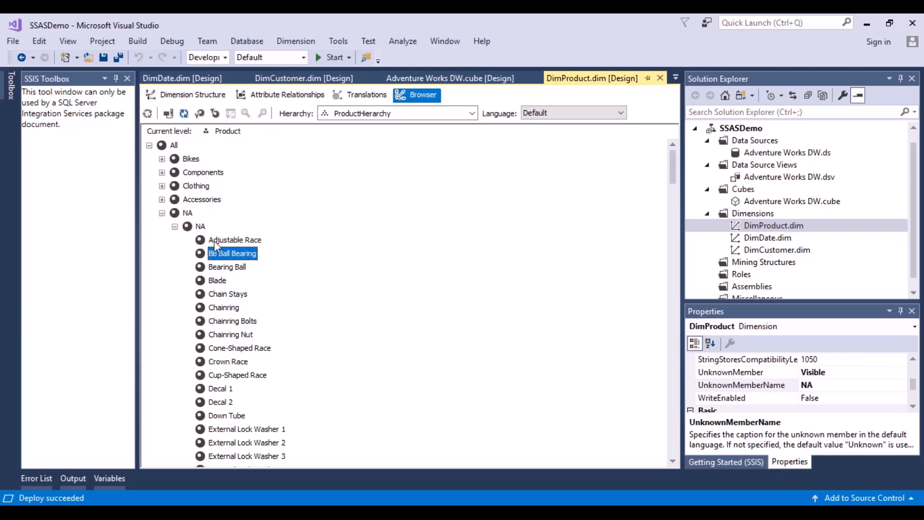
{"action": "left_click", "coordinate": [176, 227]}
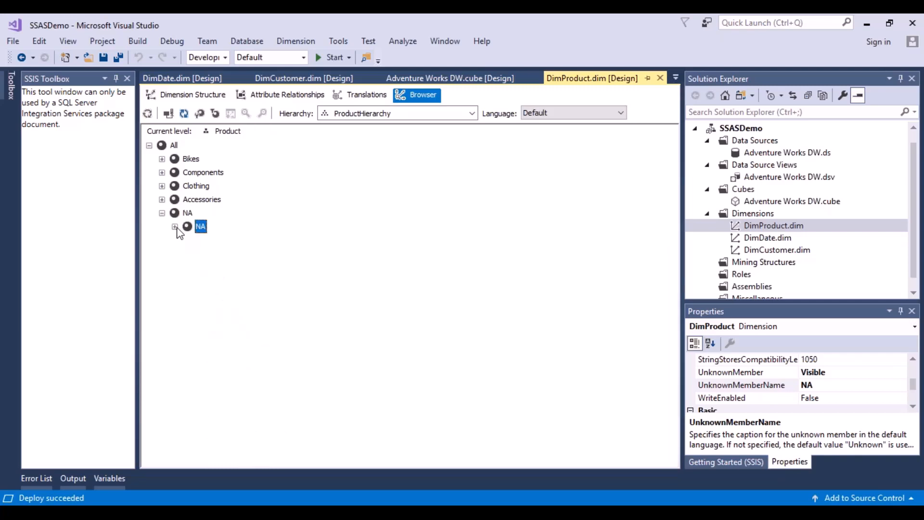
{"action": "left_click", "coordinate": [162, 213]}
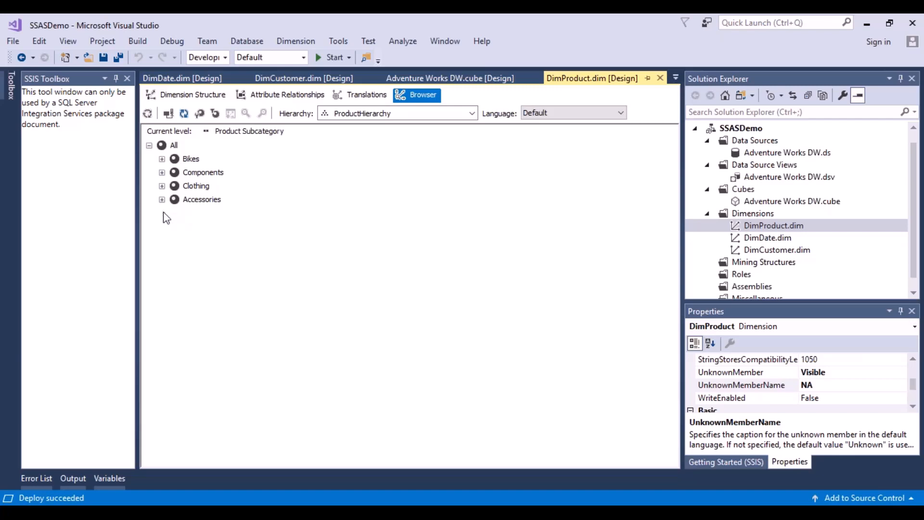
{"action": "left_click", "coordinate": [162, 213]}
{"action": "left_click", "coordinate": [175, 227]}
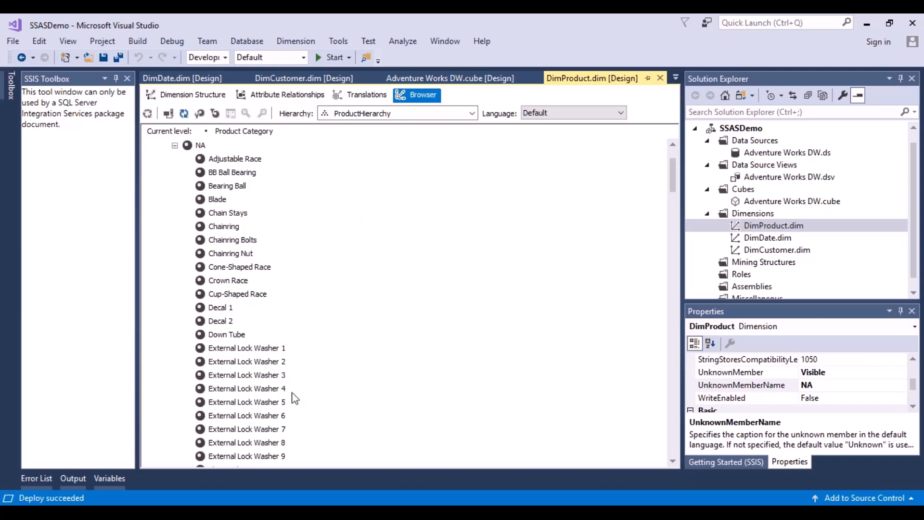
{"action": "left_click", "coordinate": [175, 146]}
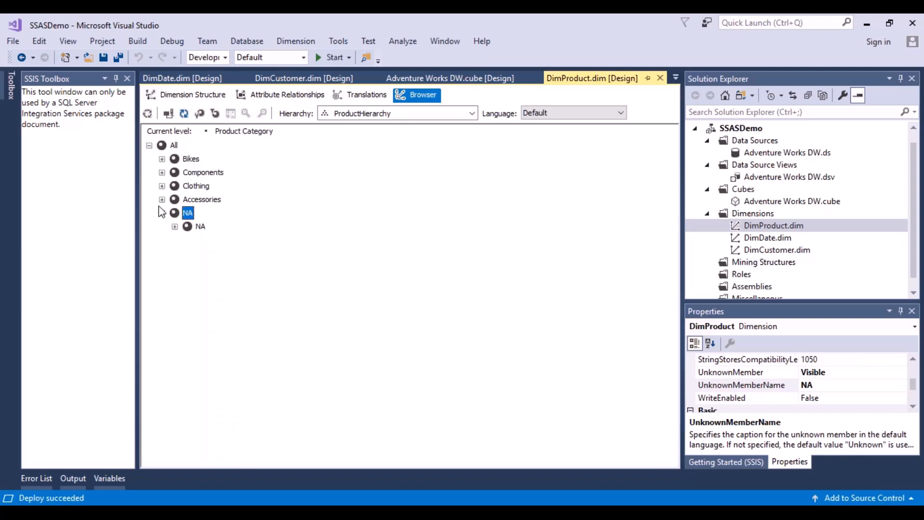
Browse the members of DimProduct's Color hierarchy and check its unknown member against the UnknownMemberName property
{"action": "left_click", "coordinate": [473, 114]}
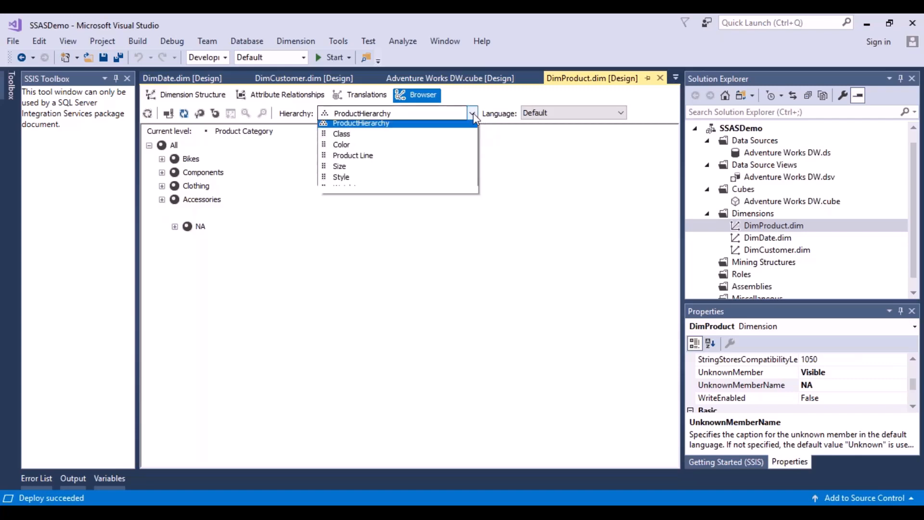
{"action": "left_click", "coordinate": [353, 146]}
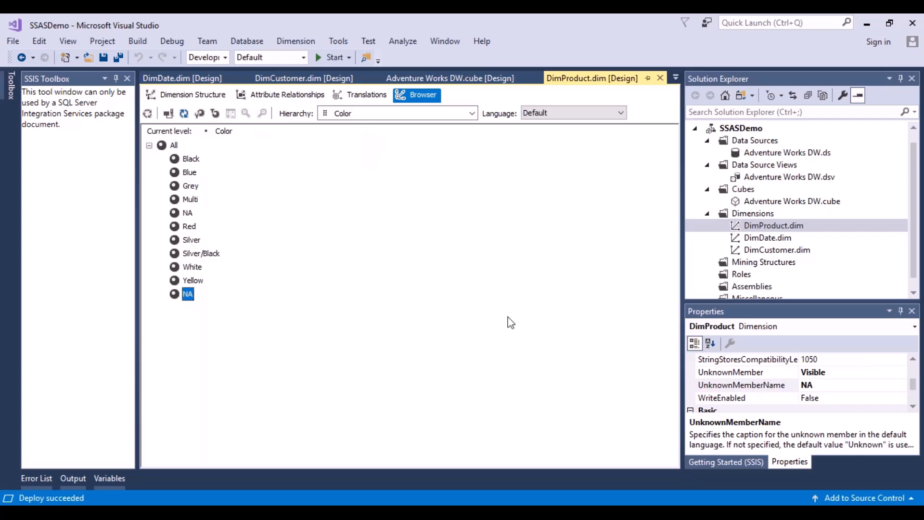
{"action": "left_click", "coordinate": [818, 387]}
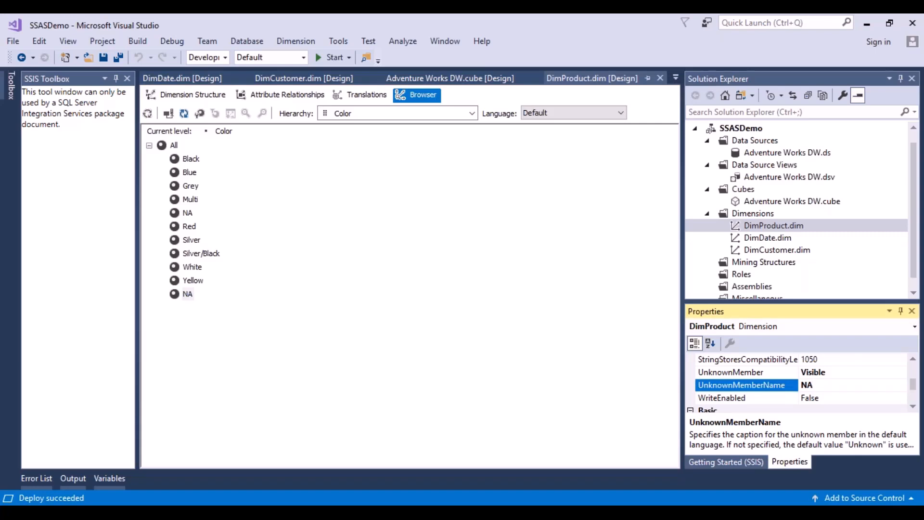
{"action": "left_click", "coordinate": [546, 344]}
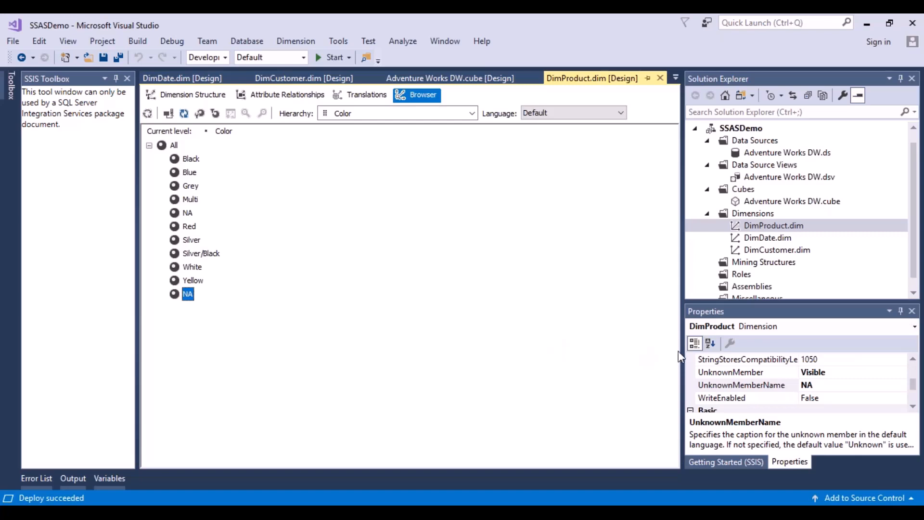
Review the available options of DimProduct's UnknownMember property and keep it set to Visible
{"action": "left_click", "coordinate": [900, 374]}
{"action": "left_click", "coordinate": [900, 373]}
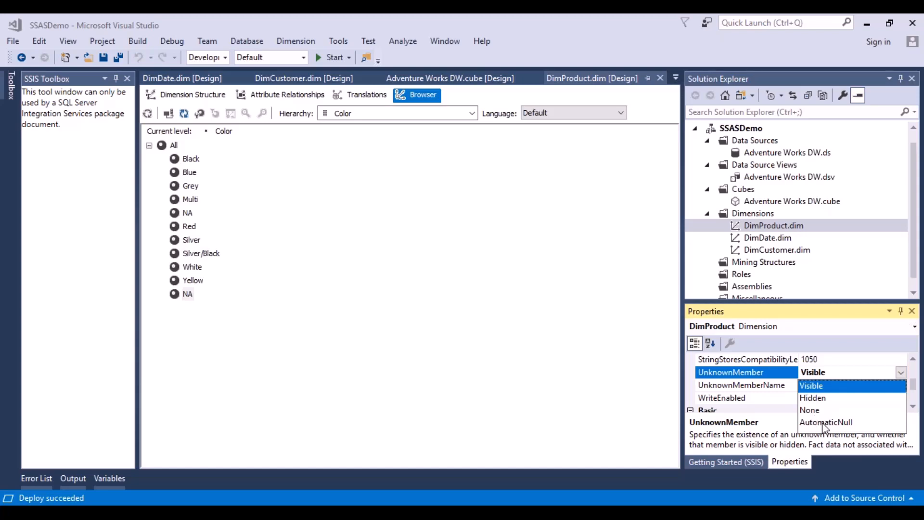
{"action": "left_click", "coordinate": [527, 302]}
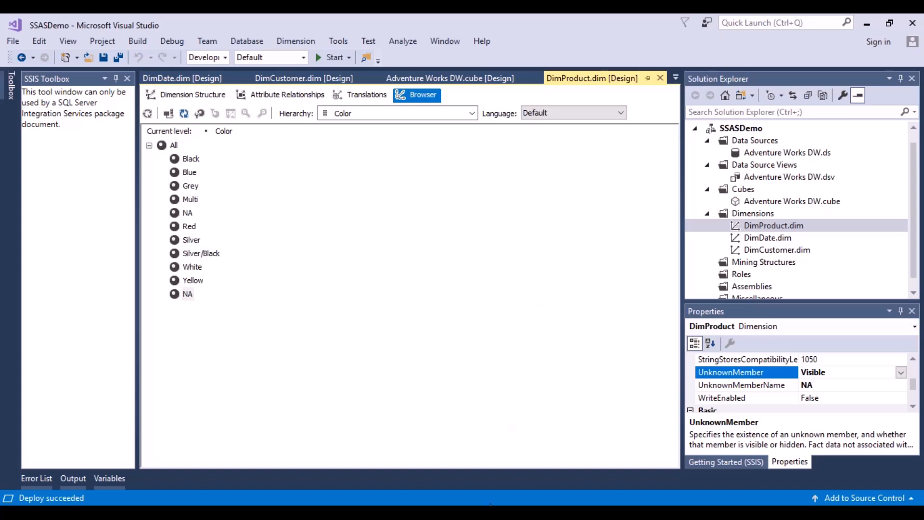
Switch to SQL Server Management Studio, collapse the AdventureWorksDW database and refresh the localhost Analysis Services server
{"action": "key", "text": "alt+Tab"}
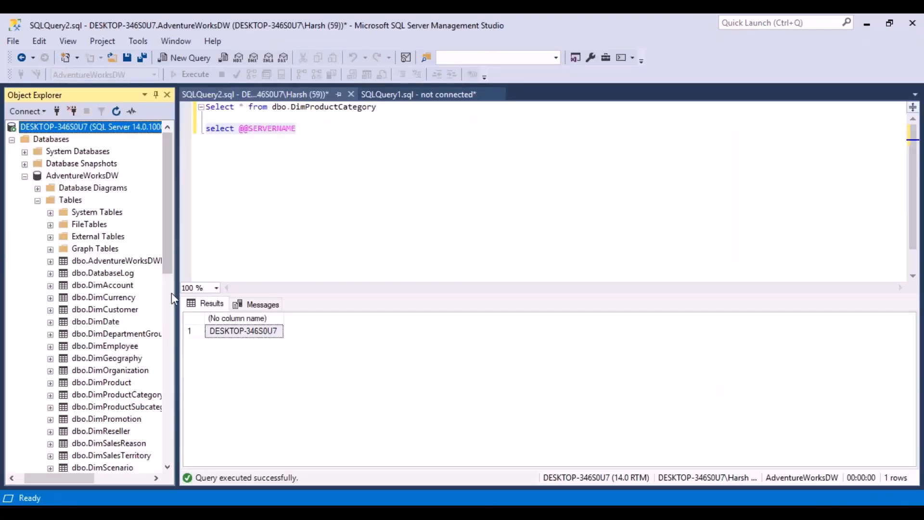
{"action": "left_click", "coordinate": [24, 176]}
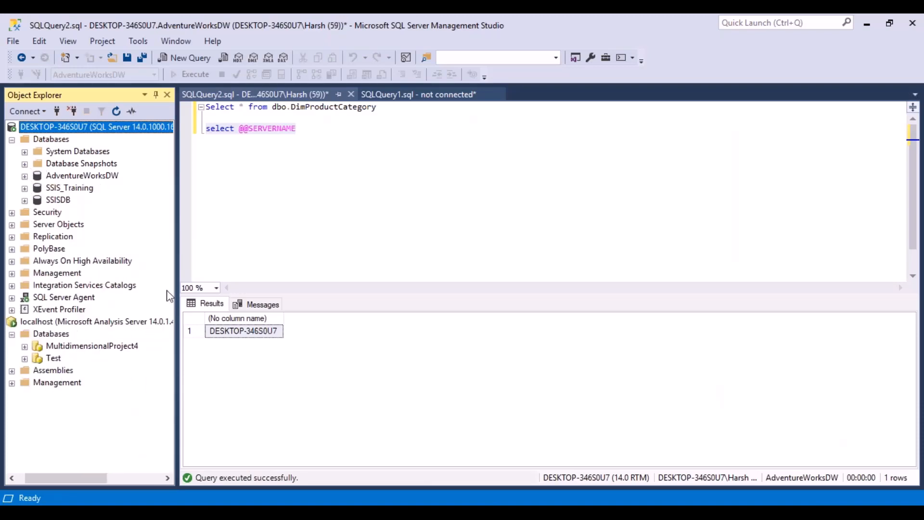
{"action": "left_click", "coordinate": [89, 327]}
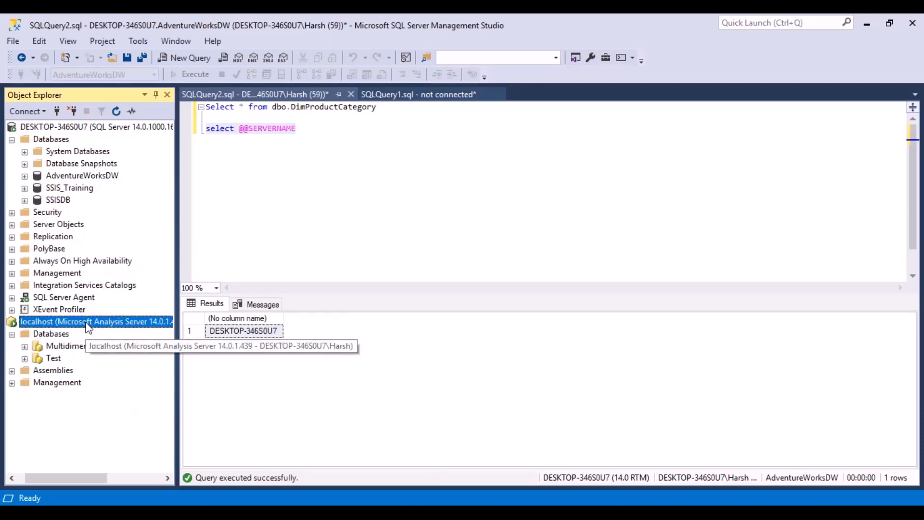
{"action": "right_click", "coordinate": [89, 327]}
{"action": "left_click", "coordinate": [122, 481]}
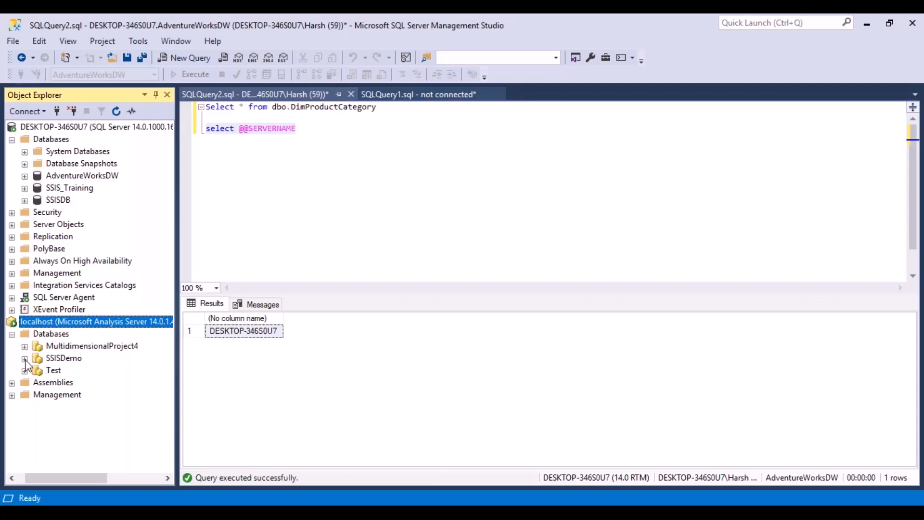
Expand the deployed SSISDemo database to inspect its data sources, data source views and cubes
{"action": "left_click", "coordinate": [25, 359]}
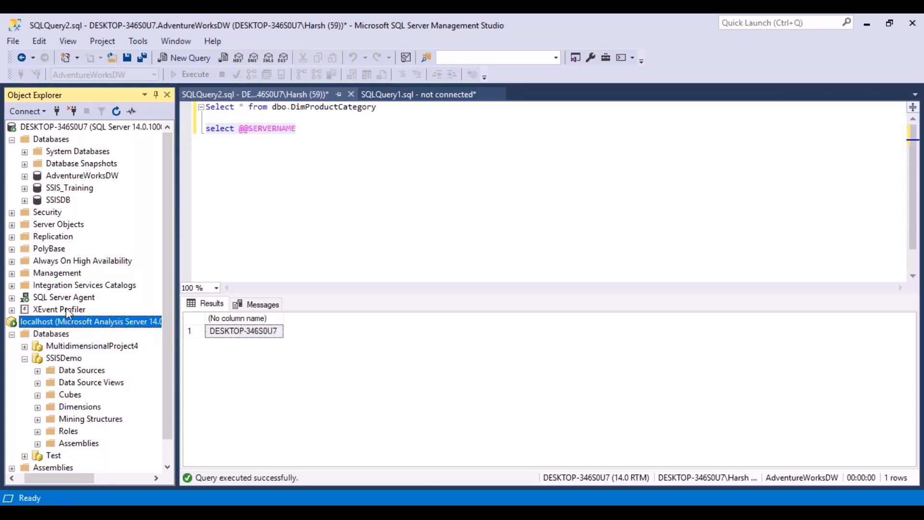
{"action": "left_click", "coordinate": [70, 358]}
{"action": "left_click", "coordinate": [38, 370]}
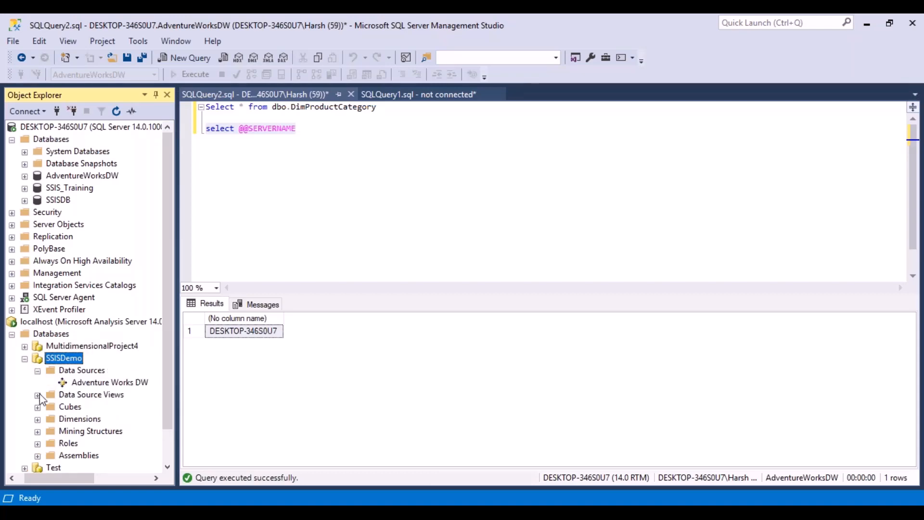
{"action": "left_click", "coordinate": [37, 395]}
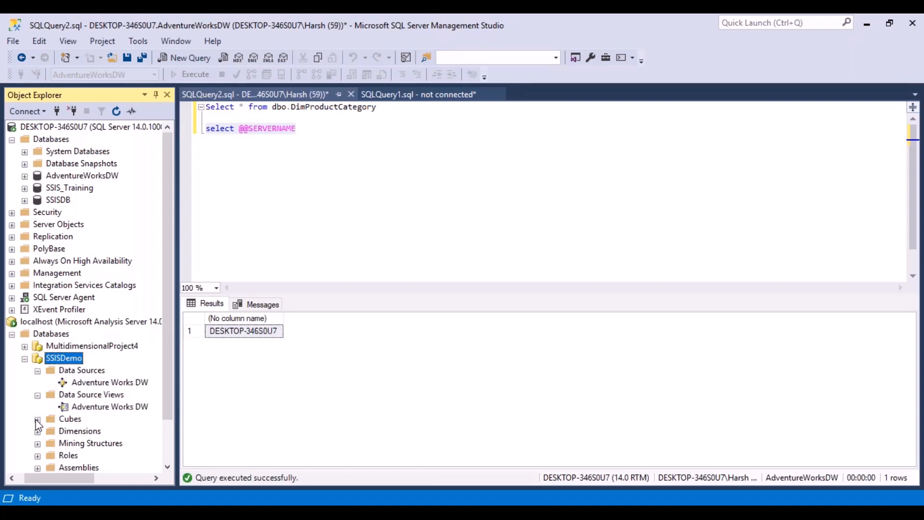
{"action": "left_click", "coordinate": [37, 419]}
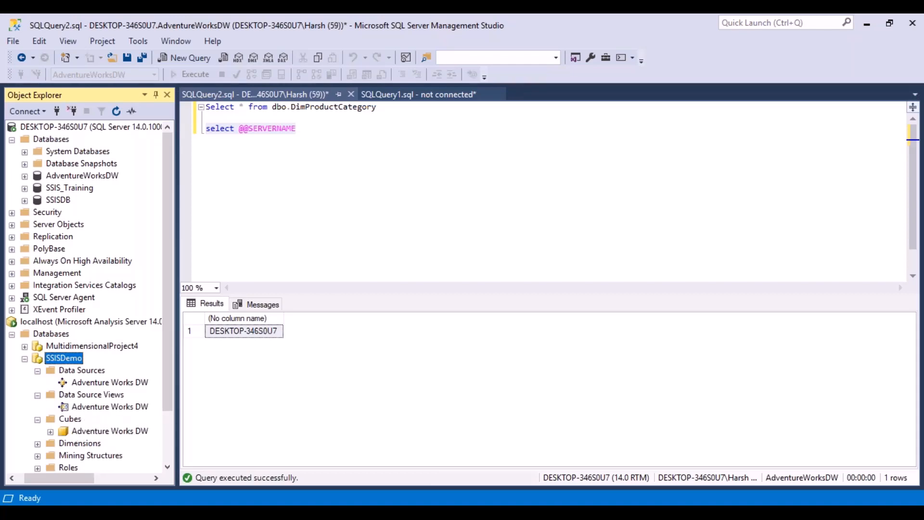
Inspect the Adventure Works DW cube's Internet Sales measure group and the dimensions of the SSISDemo database
{"action": "left_click", "coordinate": [50, 431]}
{"action": "left_click_drag", "start_coordinate": [167, 388], "coordinate": [166, 423]}
{"action": "left_click", "coordinate": [63, 394]}
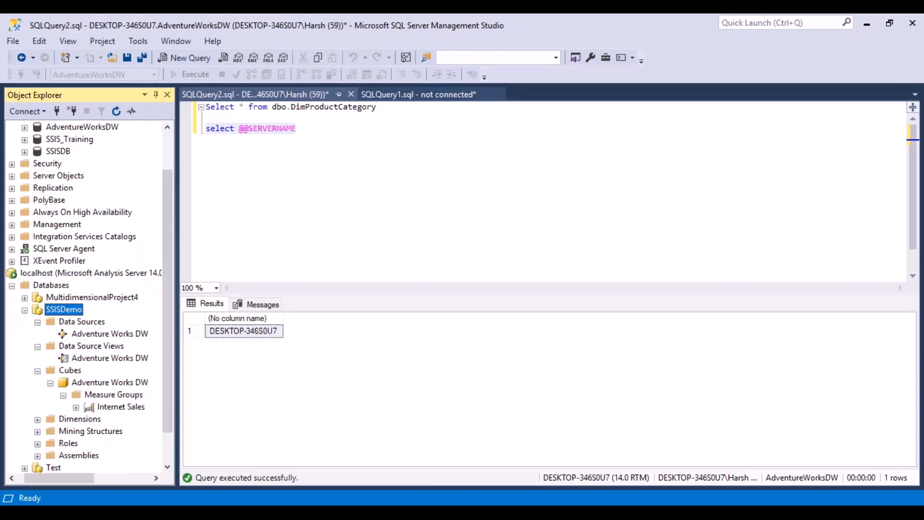
{"action": "left_click", "coordinate": [75, 407]}
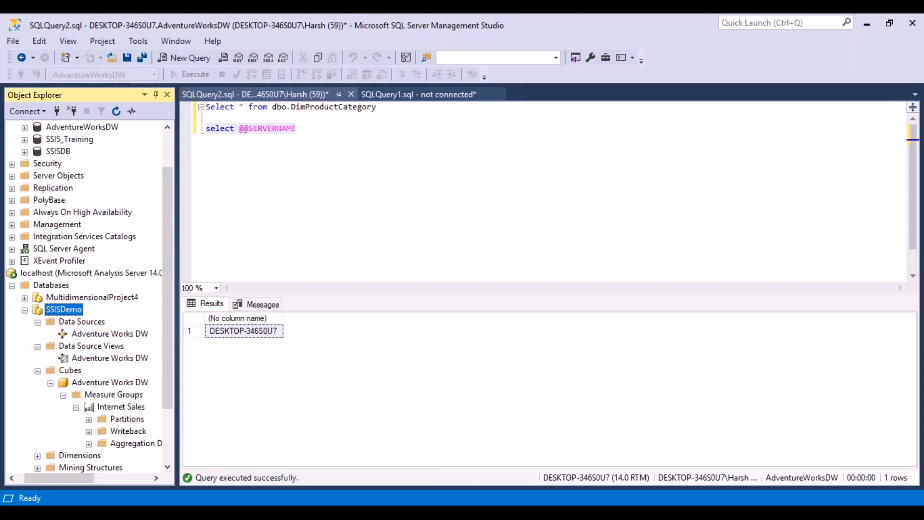
{"action": "left_click_drag", "start_coordinate": [168, 386], "coordinate": [164, 438]}
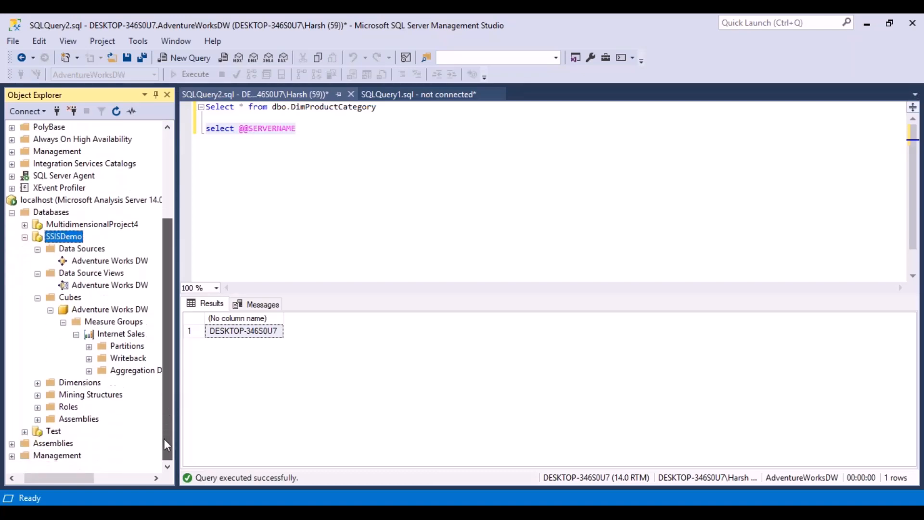
{"action": "left_click", "coordinate": [37, 383]}
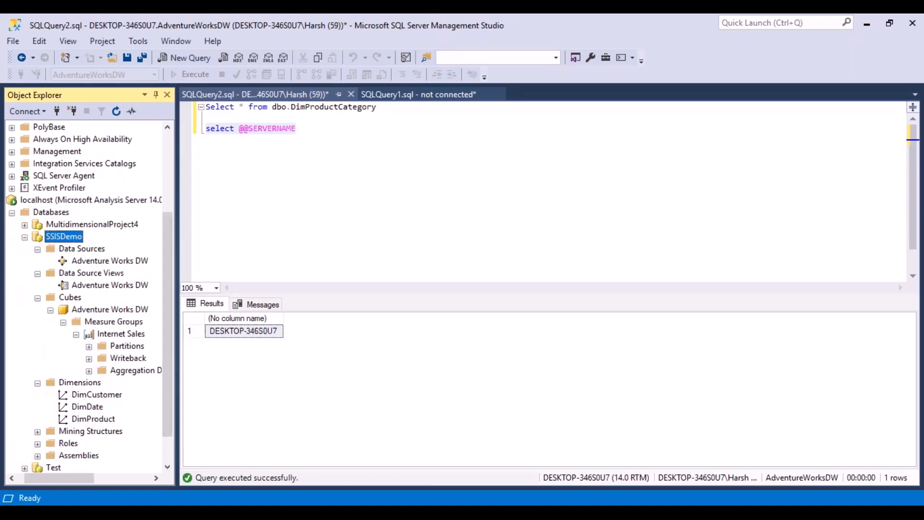
{"action": "left_click_drag", "start_coordinate": [169, 409], "coordinate": [169, 435]}
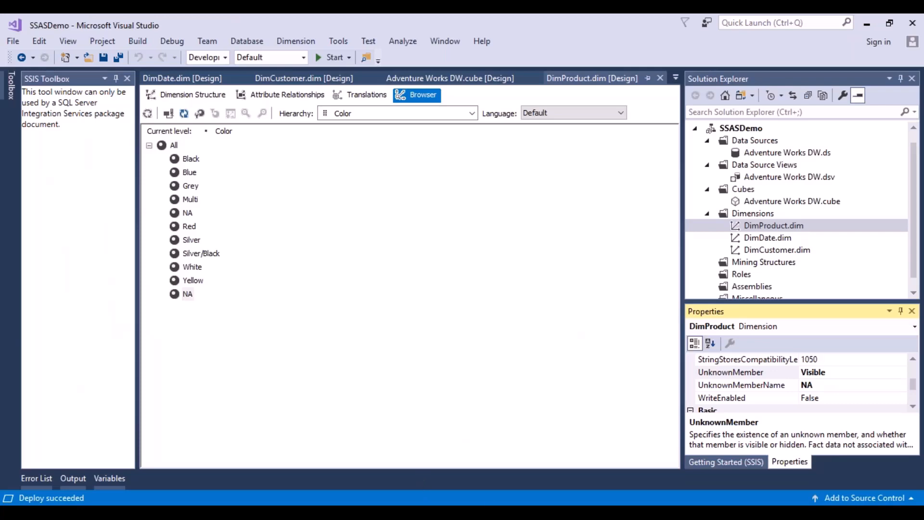
Review the Analysis Services connection settings for localhost, close them without connecting, and select the already connected localhost server
{"action": "left_click", "coordinate": [483, 512]}
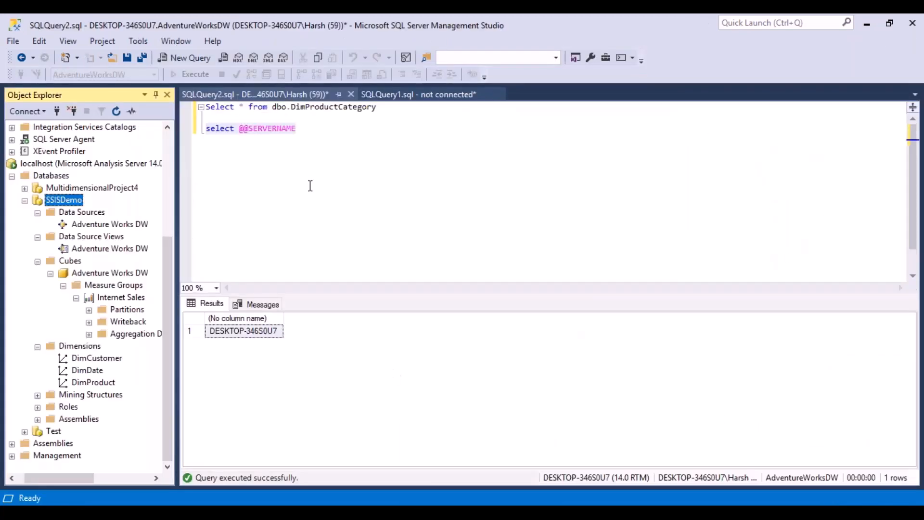
{"action": "left_click", "coordinate": [43, 112]}
{"action": "left_click", "coordinate": [58, 142]}
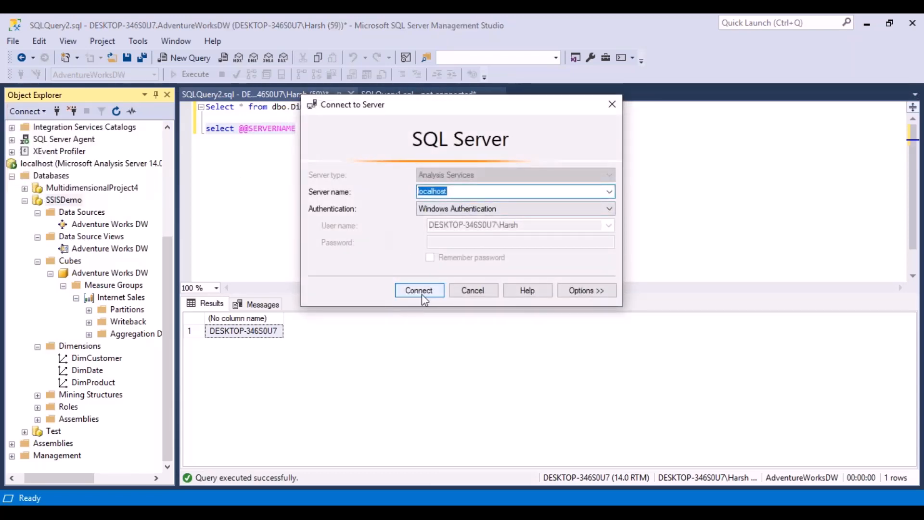
{"action": "left_click", "coordinate": [440, 291]}
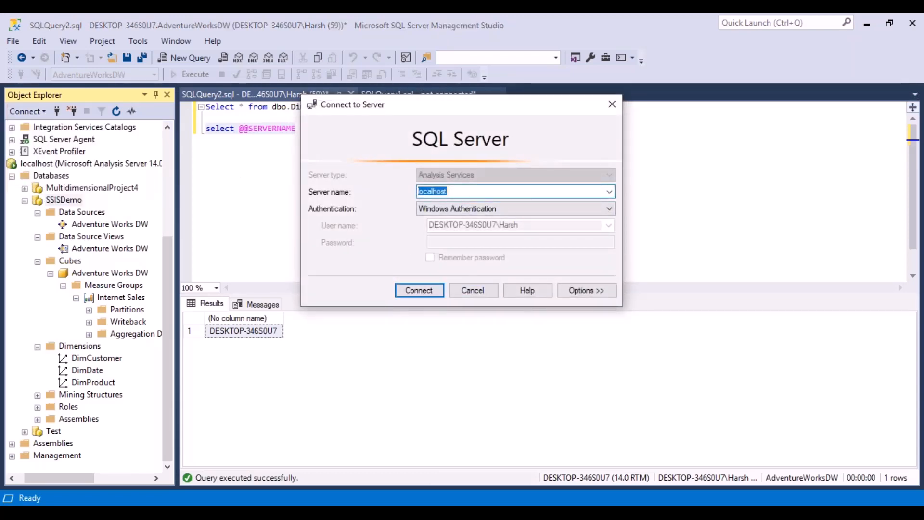
{"action": "left_click", "coordinate": [611, 104]}
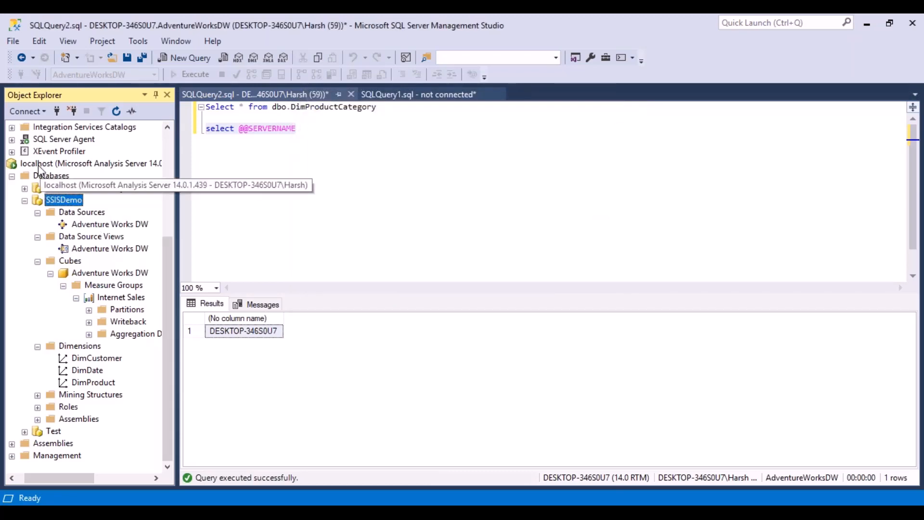
{"action": "left_click", "coordinate": [39, 164]}
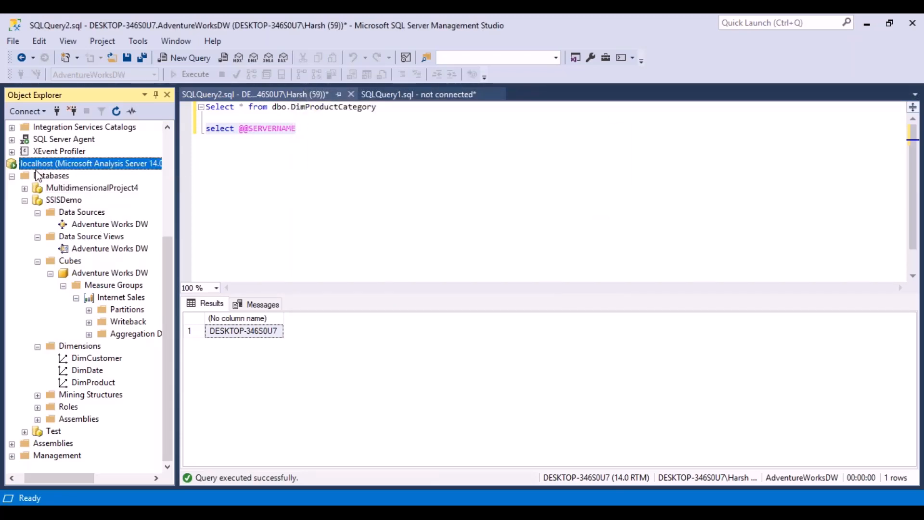